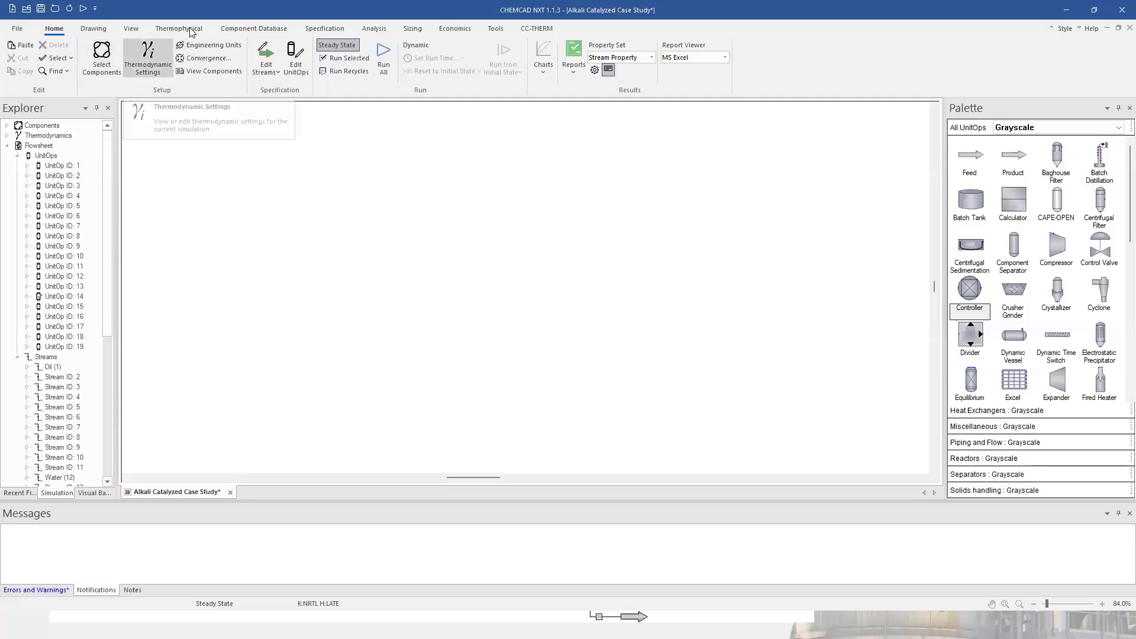
# Create a new component named oil2 with a normal boiling point of 114 °C.
pyautogui.click(260, 31)
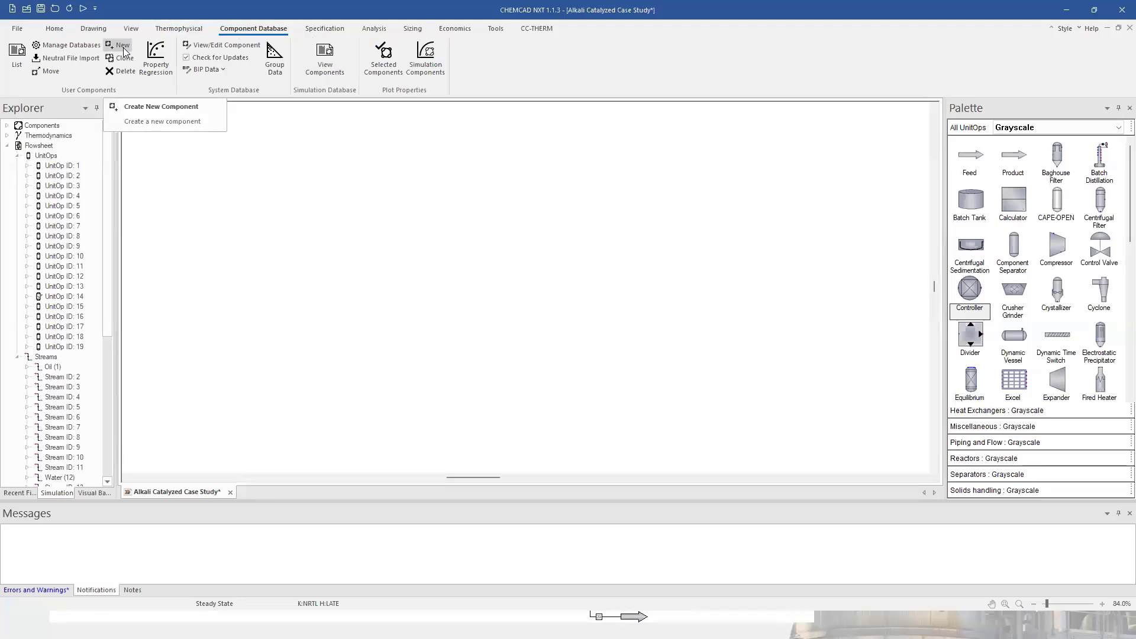
pyautogui.click(123, 47)
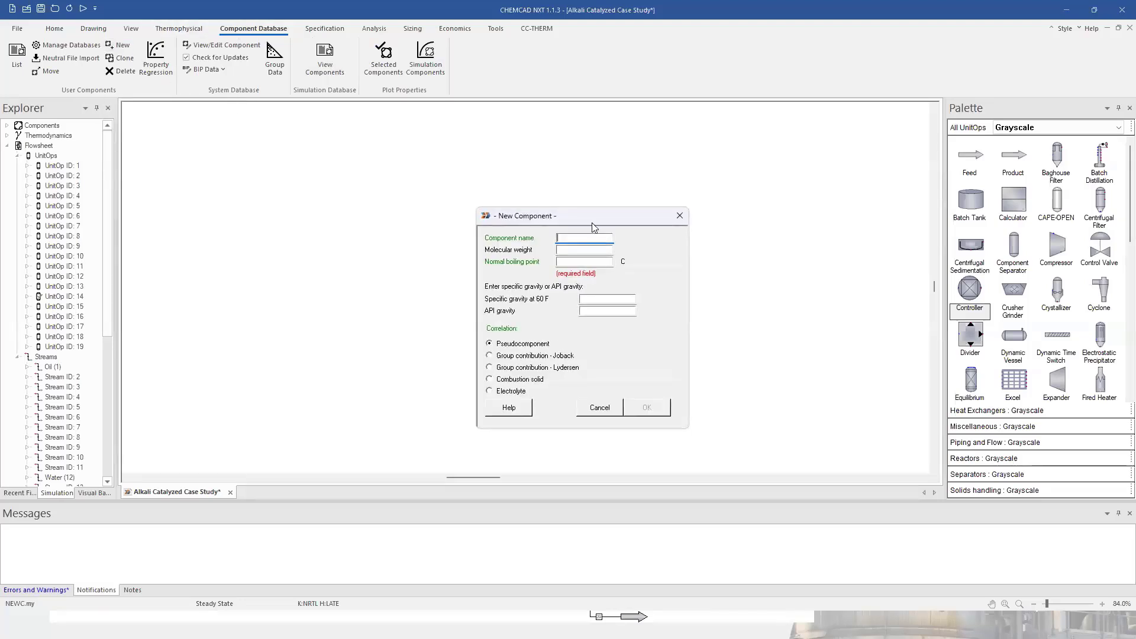
pyautogui.moveTo(580, 220); pyautogui.dragTo(382, 161)
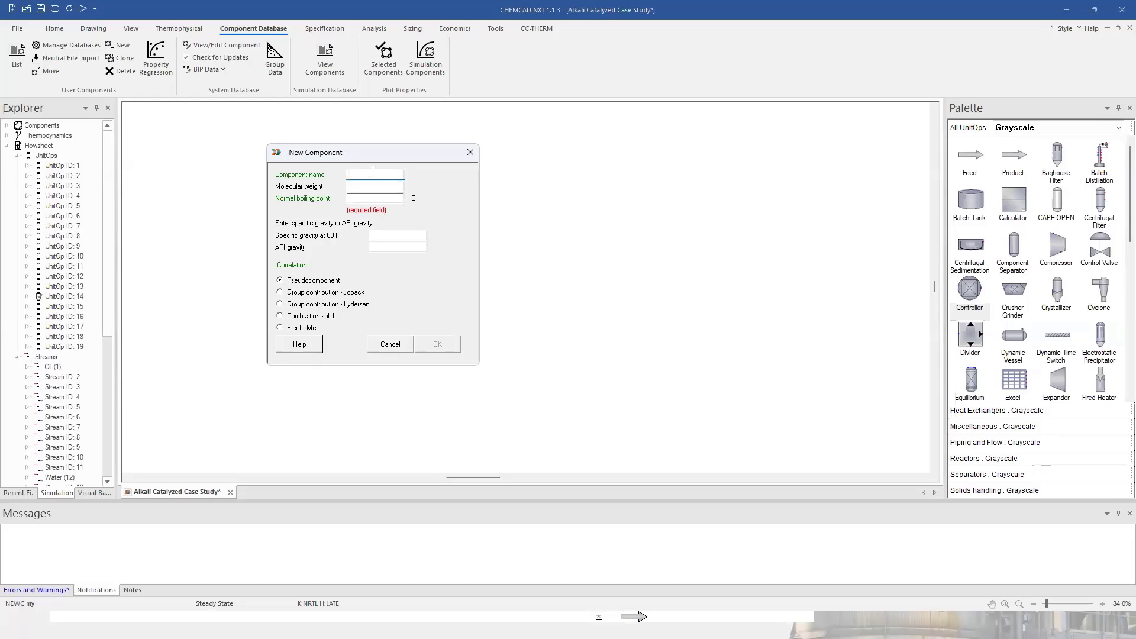
pyautogui.write('oil2')
pyautogui.click(357, 199)
pyautogui.write('114')
pyautogui.click(438, 344)
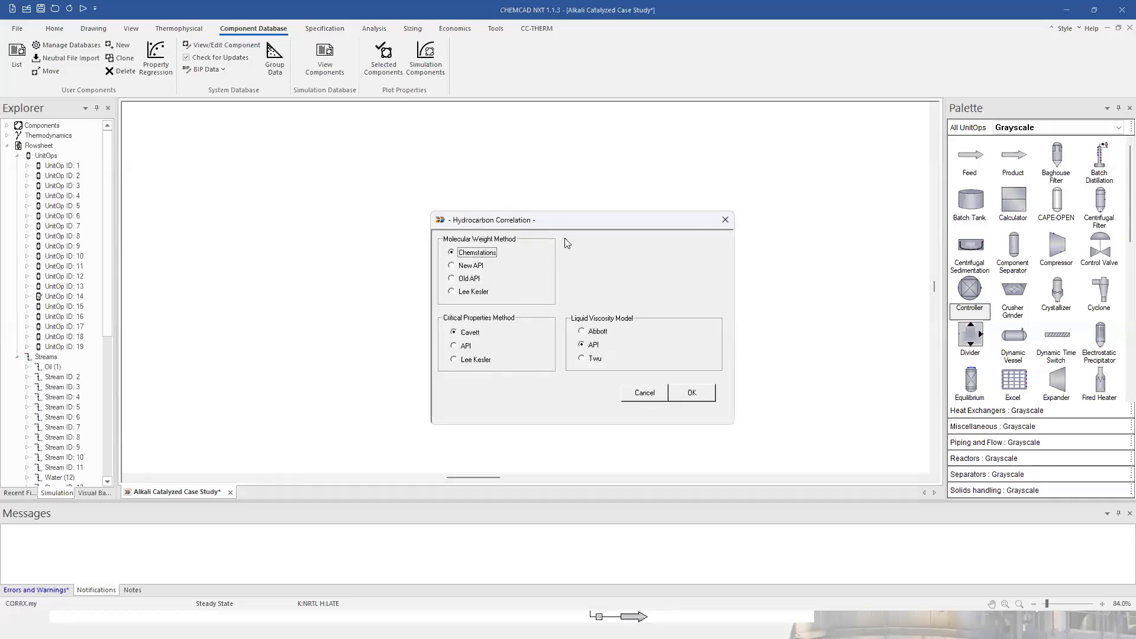
# Keep the default Chemstations, Cavett and API hydrocarbon correlations for oil2.
pyautogui.moveTo(566, 216); pyautogui.dragTo(434, 162)
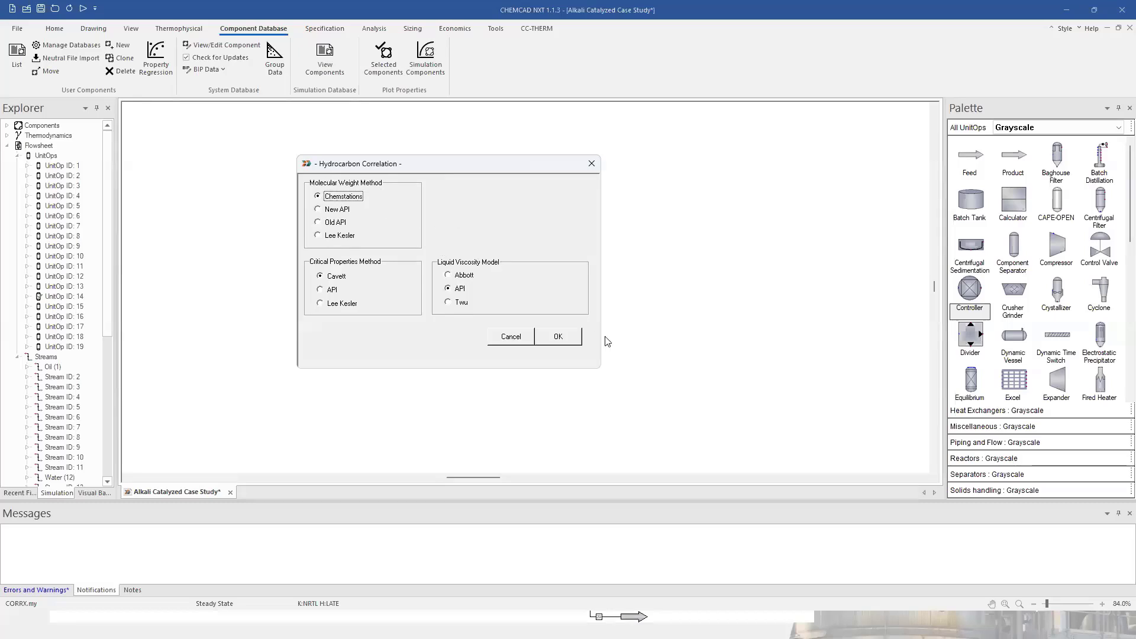
pyautogui.click(564, 341)
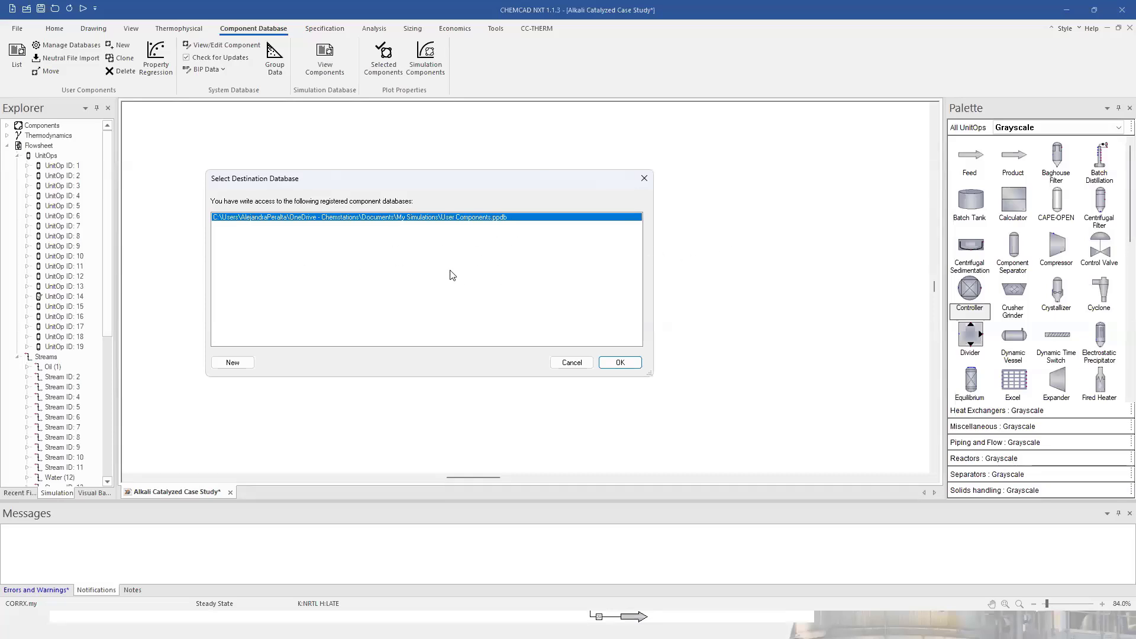
# Save oil2 to User Components.ppdb, leave its synonyms unchanged, and open its Basic Data.
pyautogui.click(620, 363)
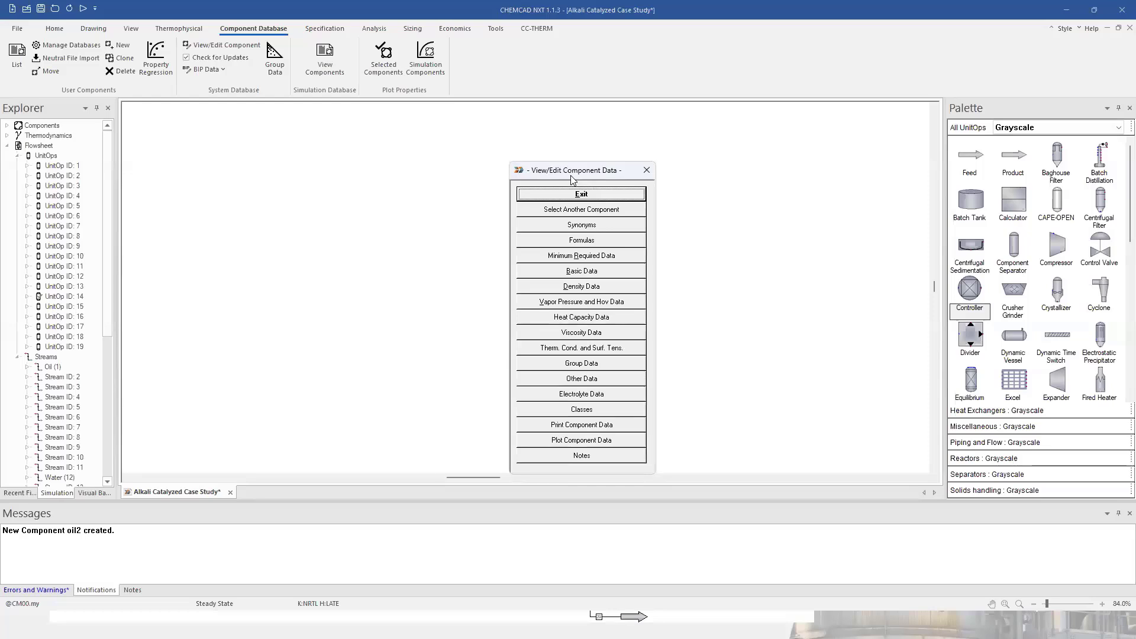
pyautogui.moveTo(570, 175); pyautogui.dragTo(352, 149)
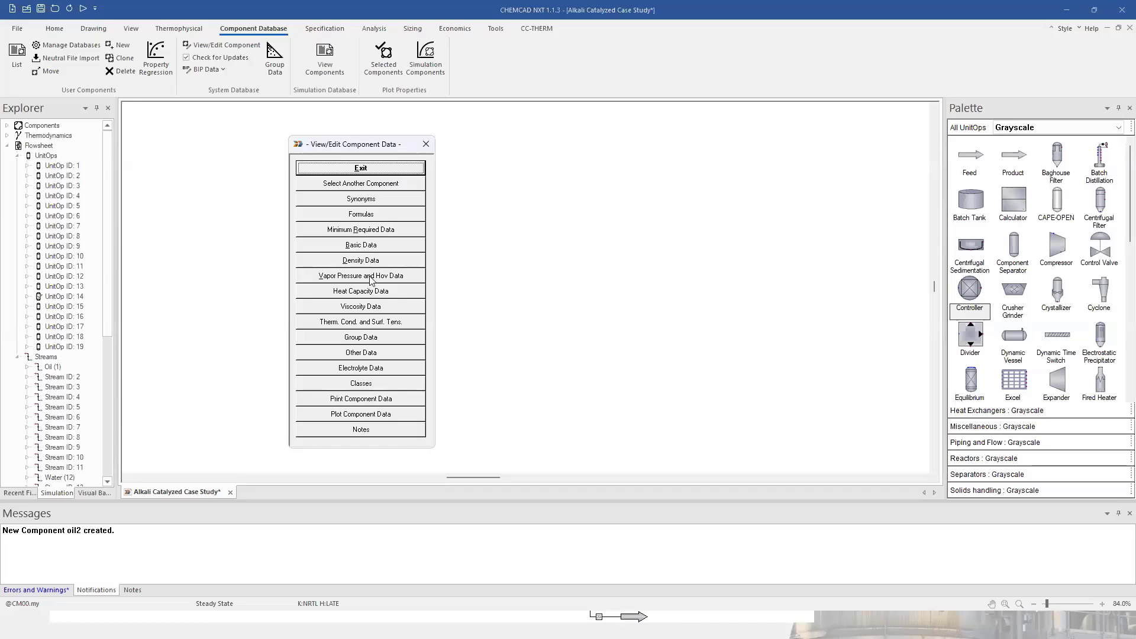
pyautogui.click(355, 203)
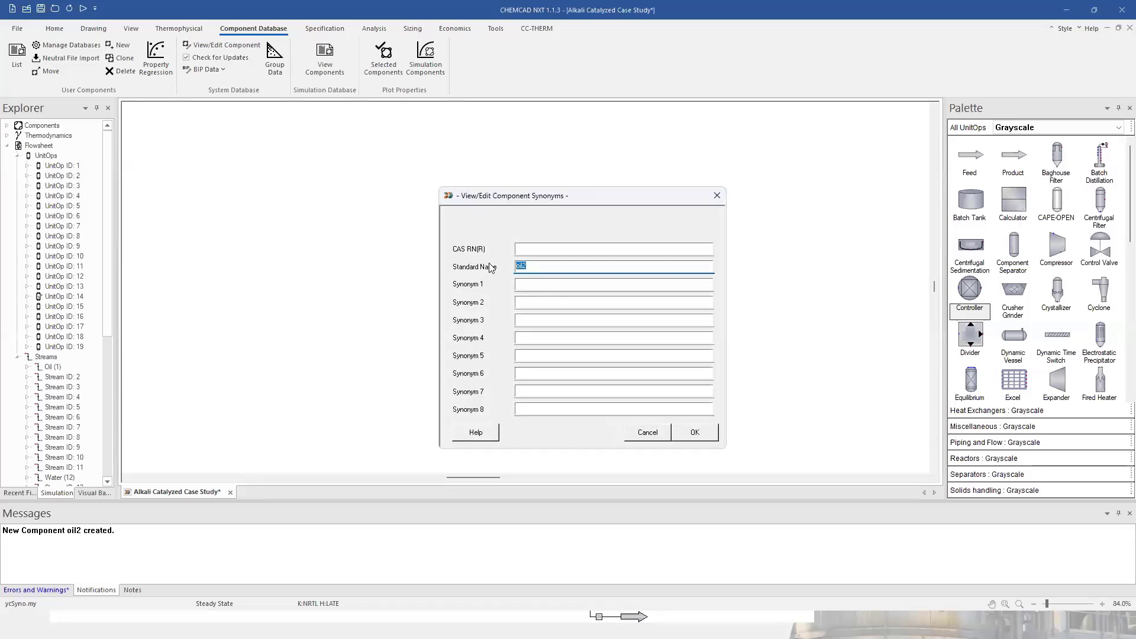
pyautogui.click(694, 432)
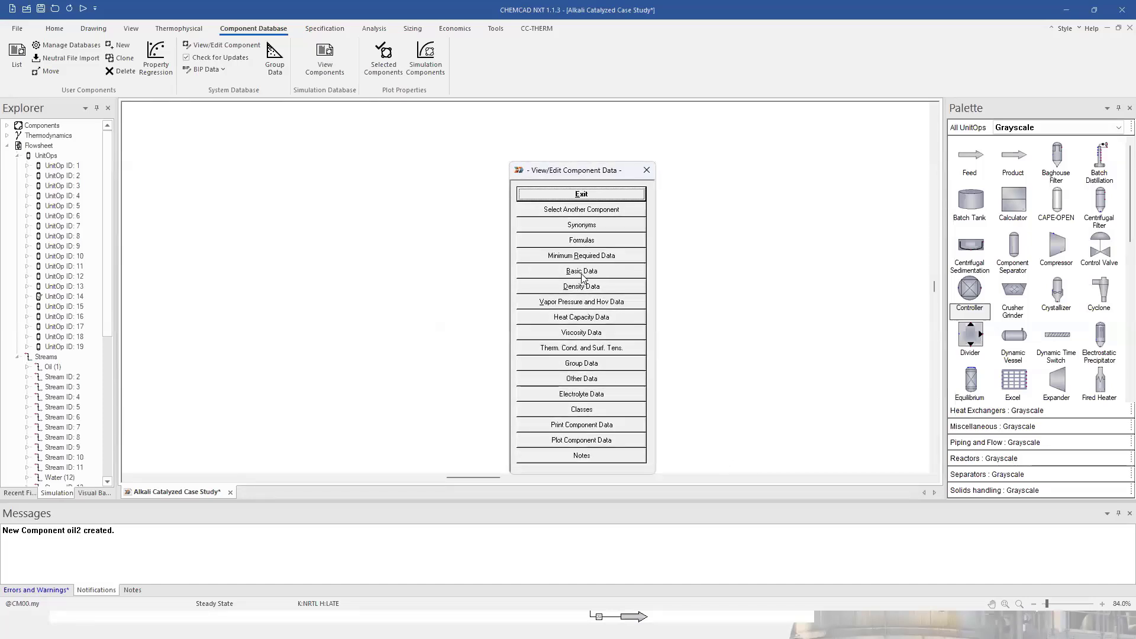
pyautogui.click(582, 273)
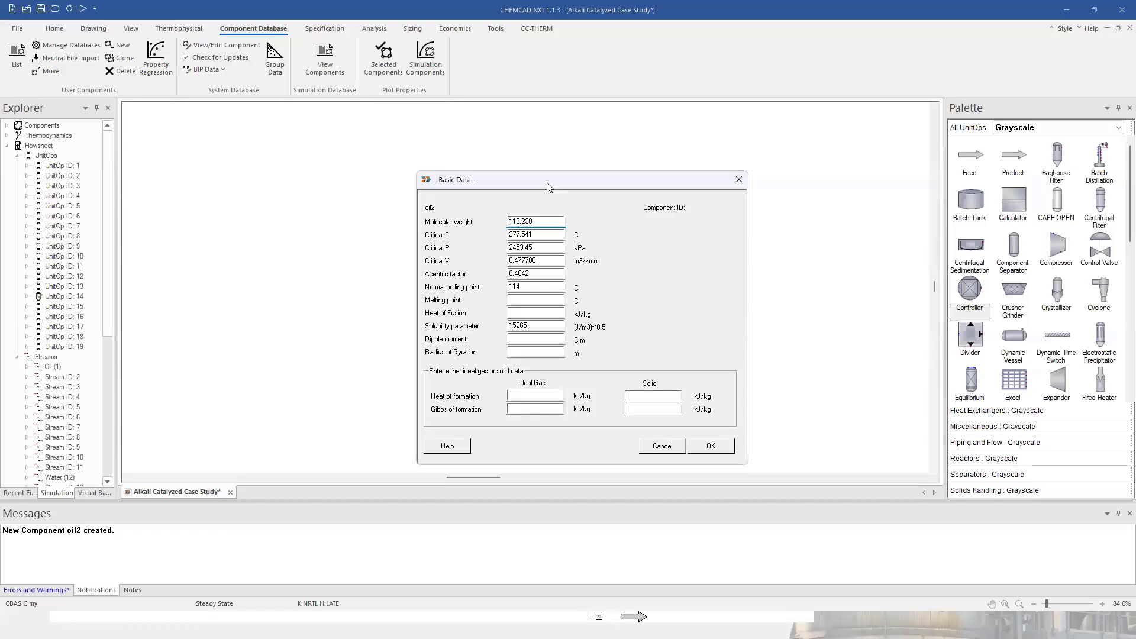
# Review oil2's molecular weight 113.238 and heats of formation, accepting the basic data unchanged.
pyautogui.moveTo(547, 187); pyautogui.dragTo(384, 161)
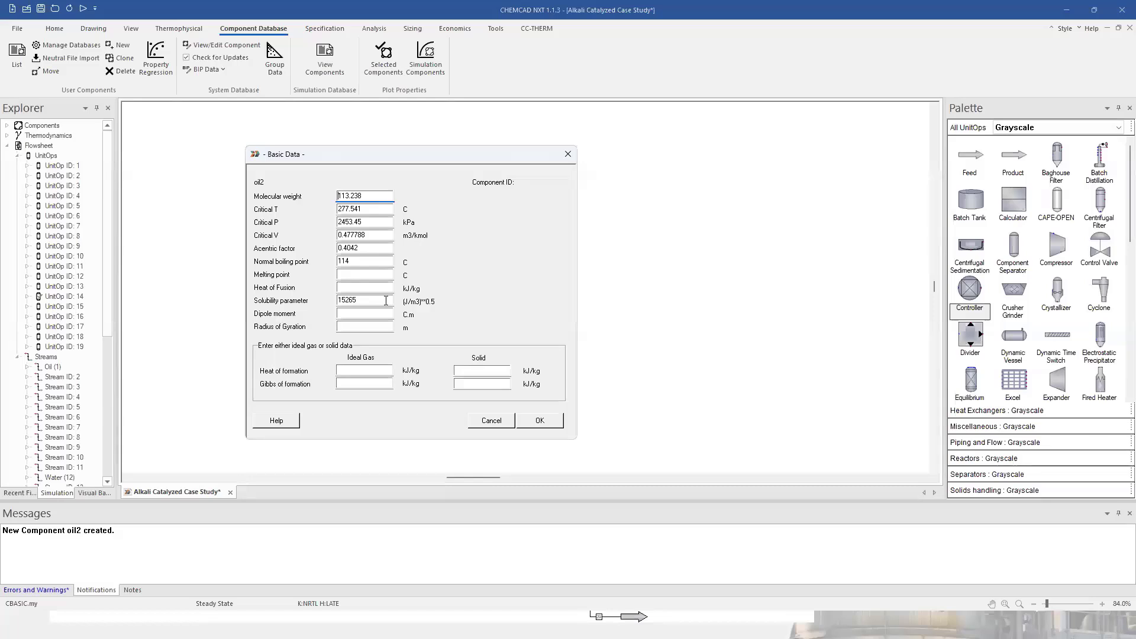
pyautogui.doubleClick(334, 195)
pyautogui.click(363, 371)
pyautogui.click(363, 384)
pyautogui.click(541, 421)
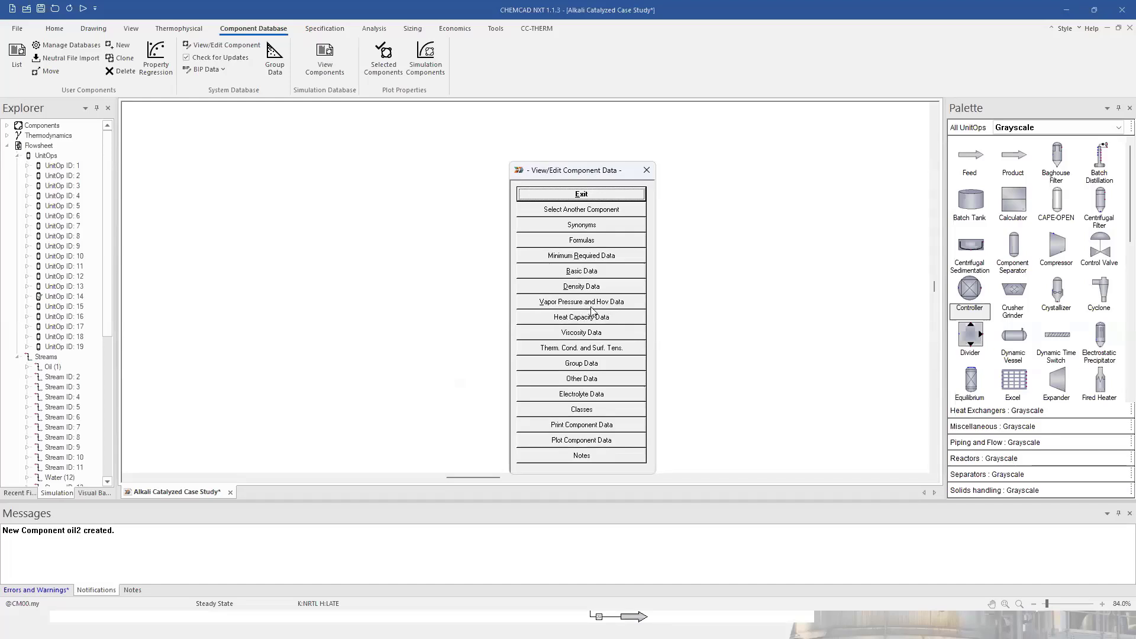
# Start a component property regression with oil2 as the selected component.
pyautogui.click(580, 197)
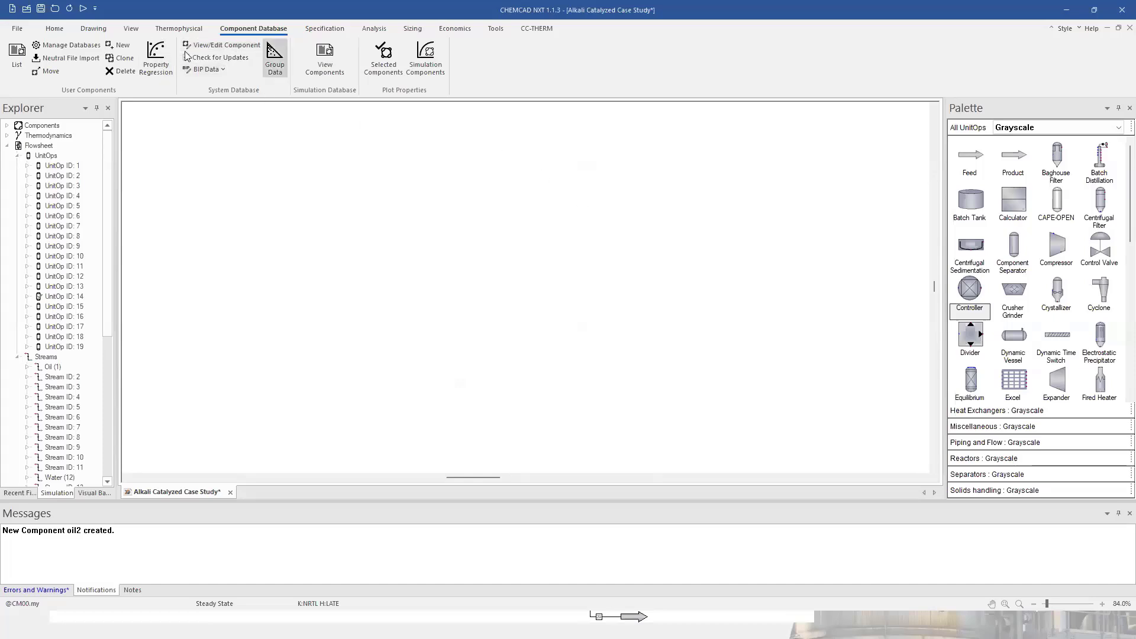
pyautogui.click(153, 70)
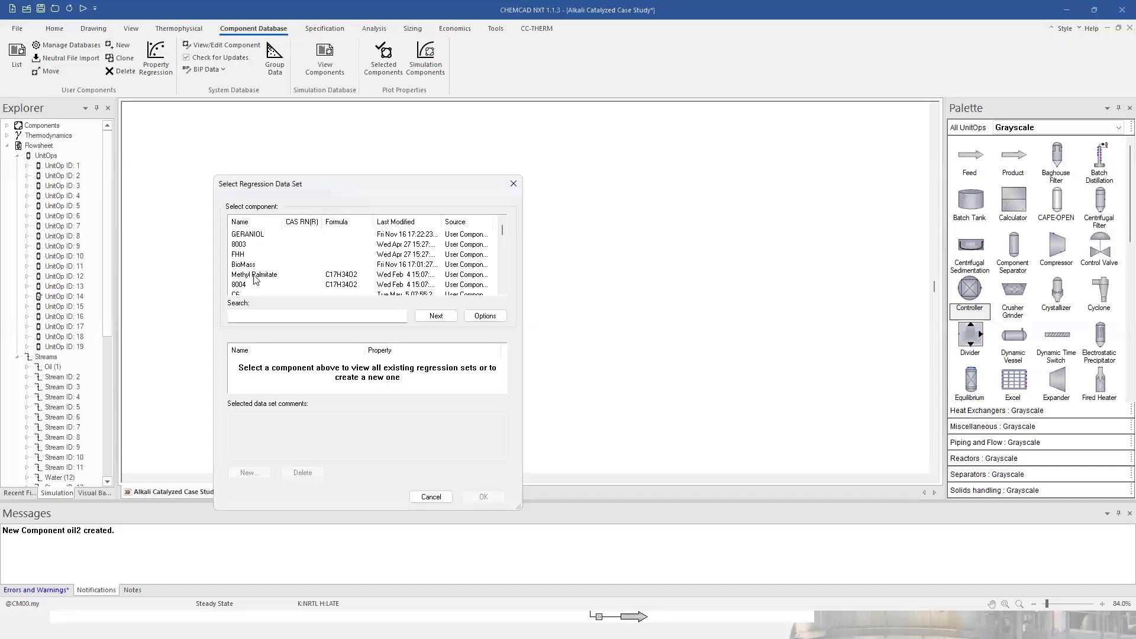
pyautogui.scroll(-4, 266, 265)
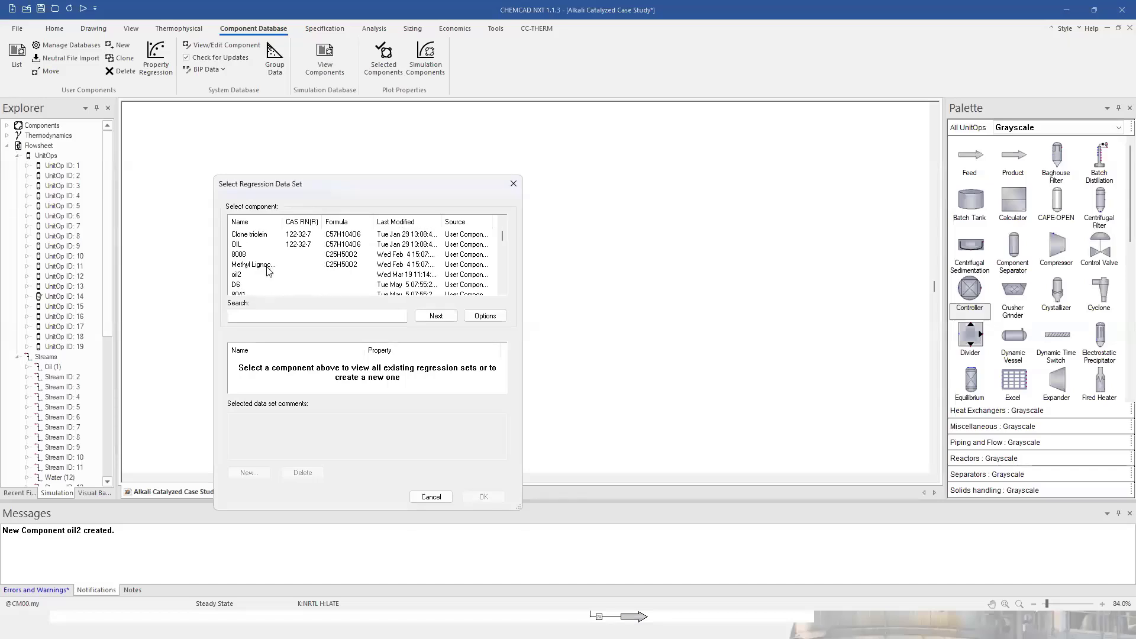
pyautogui.scroll(-1, 266, 267)
pyautogui.scroll(1, 266, 267)
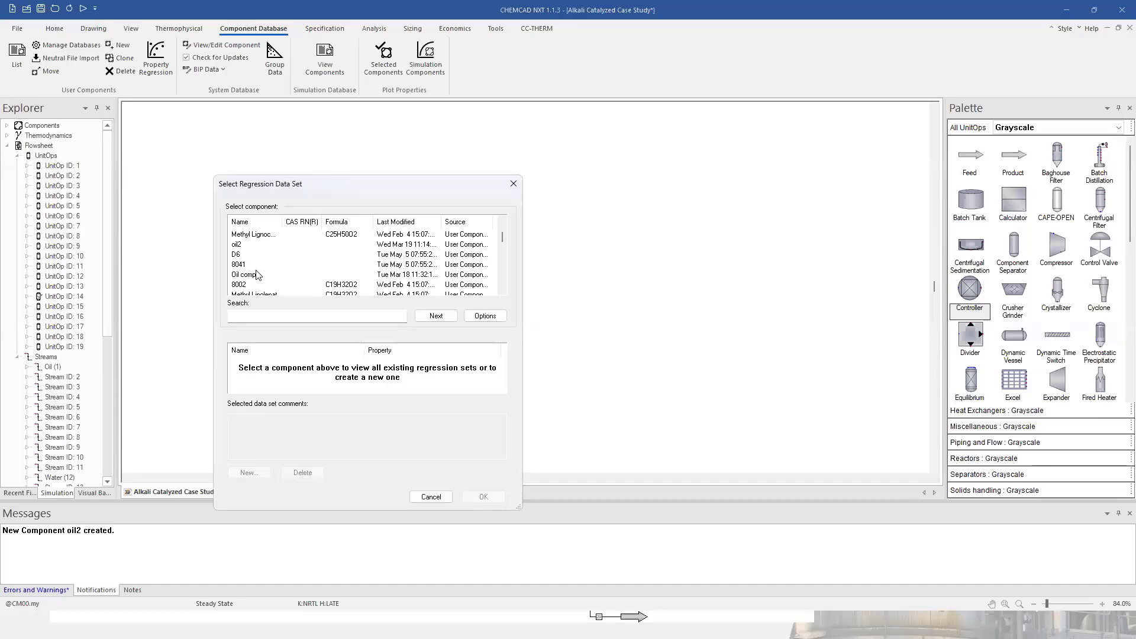
pyautogui.scroll(-1, 255, 284)
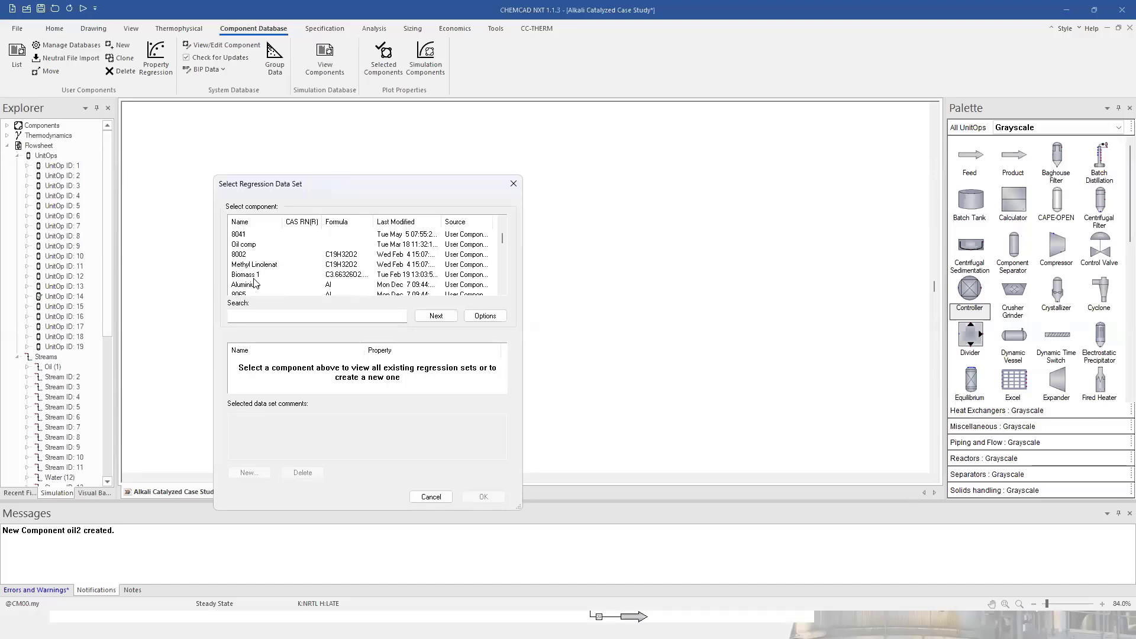
pyautogui.scroll(1, 255, 267)
pyautogui.click(252, 246)
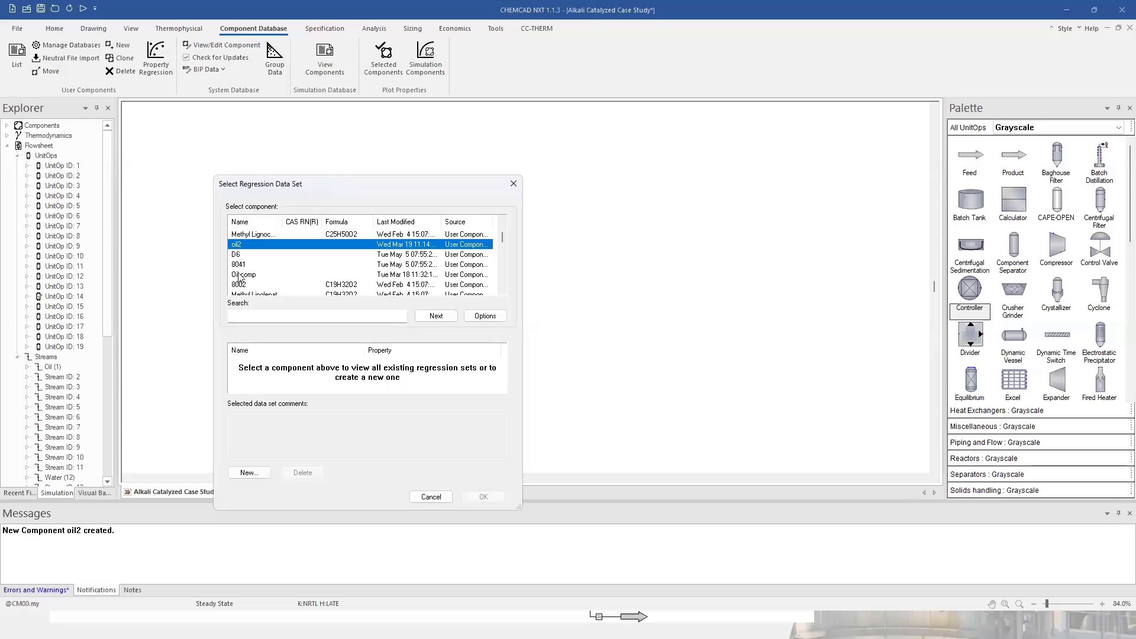
# Create a Library vapor pressure regression set named VP.
pyautogui.click(257, 473)
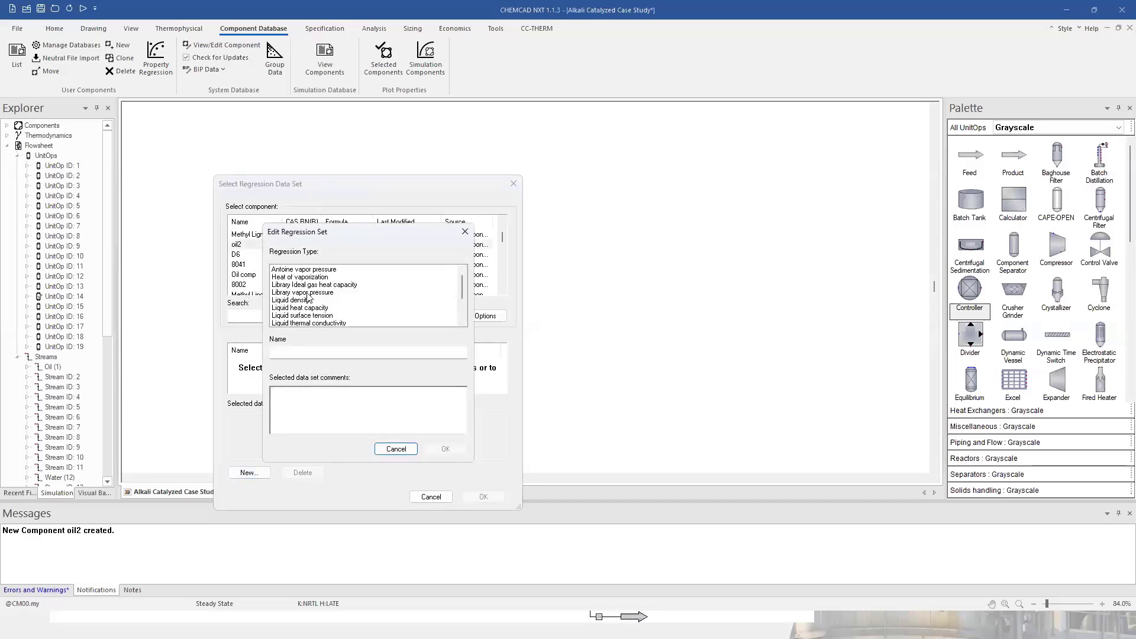
pyautogui.click(308, 293)
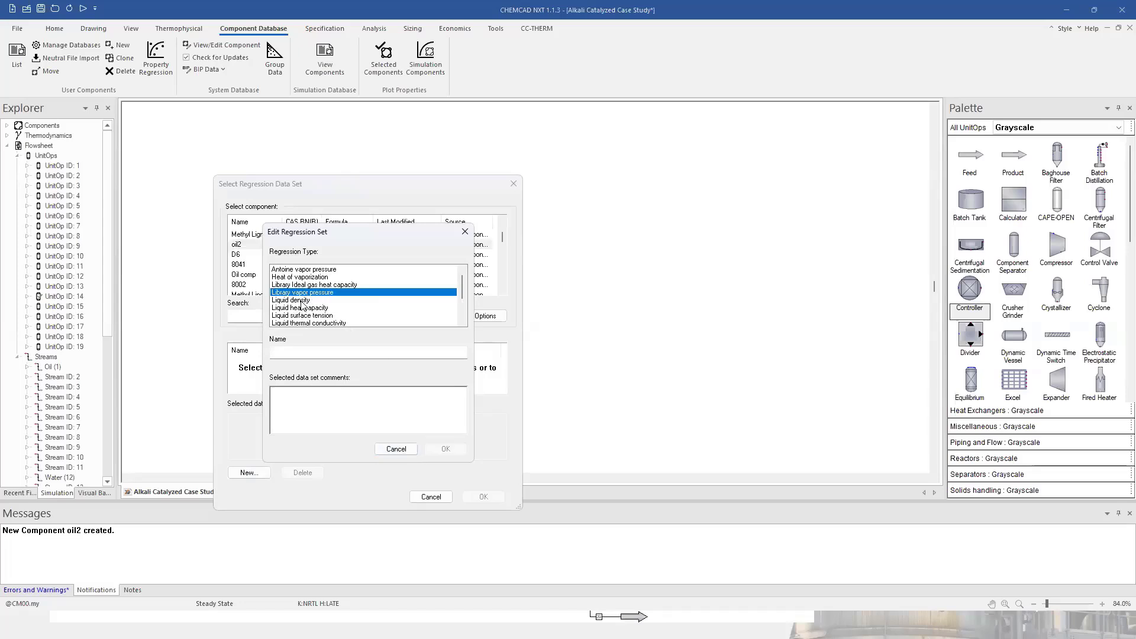
pyautogui.click(288, 352)
pyautogui.write('VP')
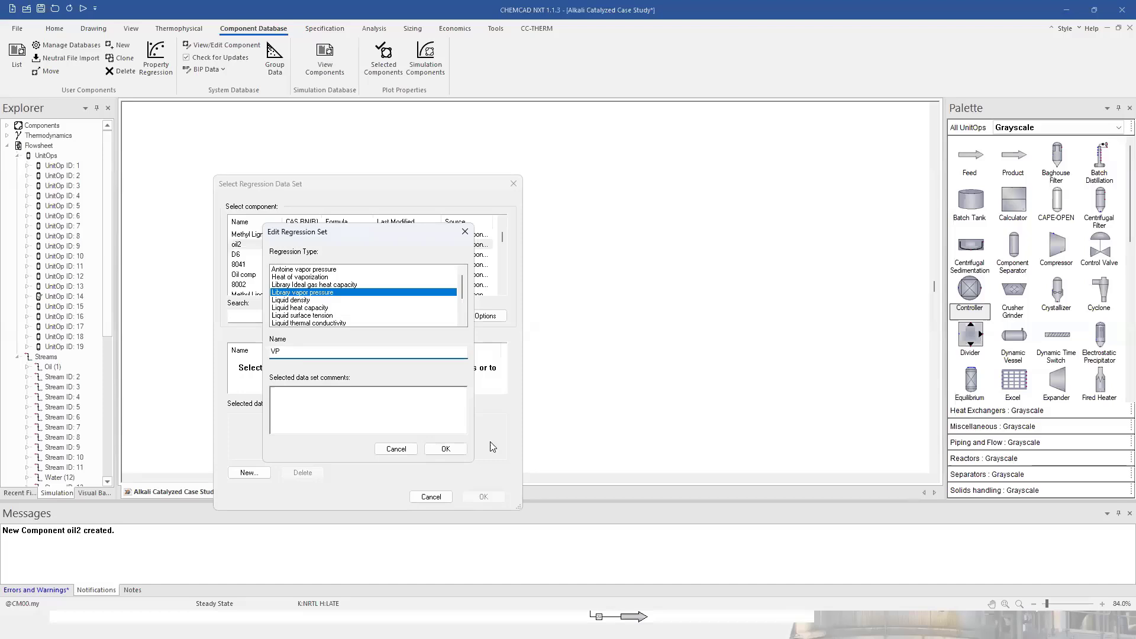
pyautogui.click(446, 448)
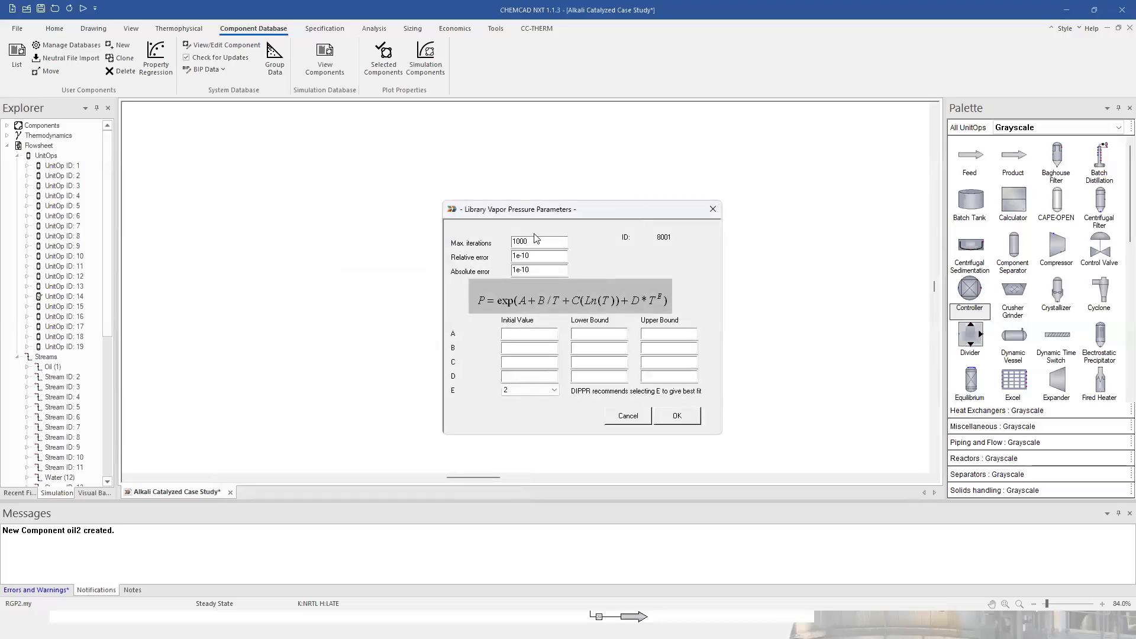
# Accept the default vapor pressure fit settings and run the regression on oil2's data.
pyautogui.moveTo(554, 209); pyautogui.dragTo(393, 164)
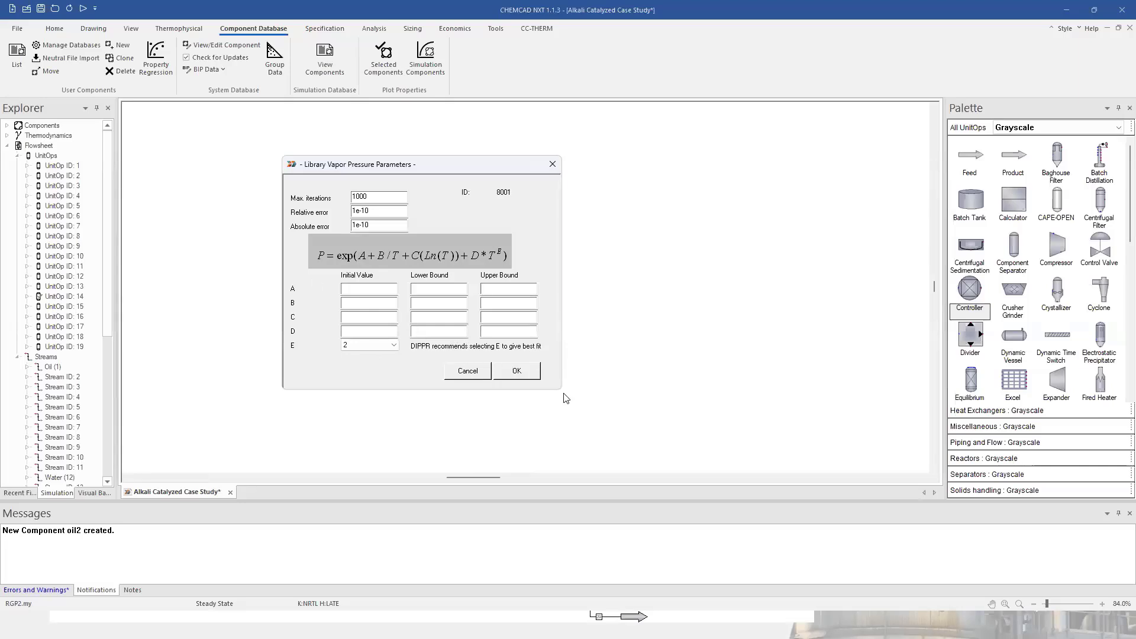
pyautogui.click(521, 372)
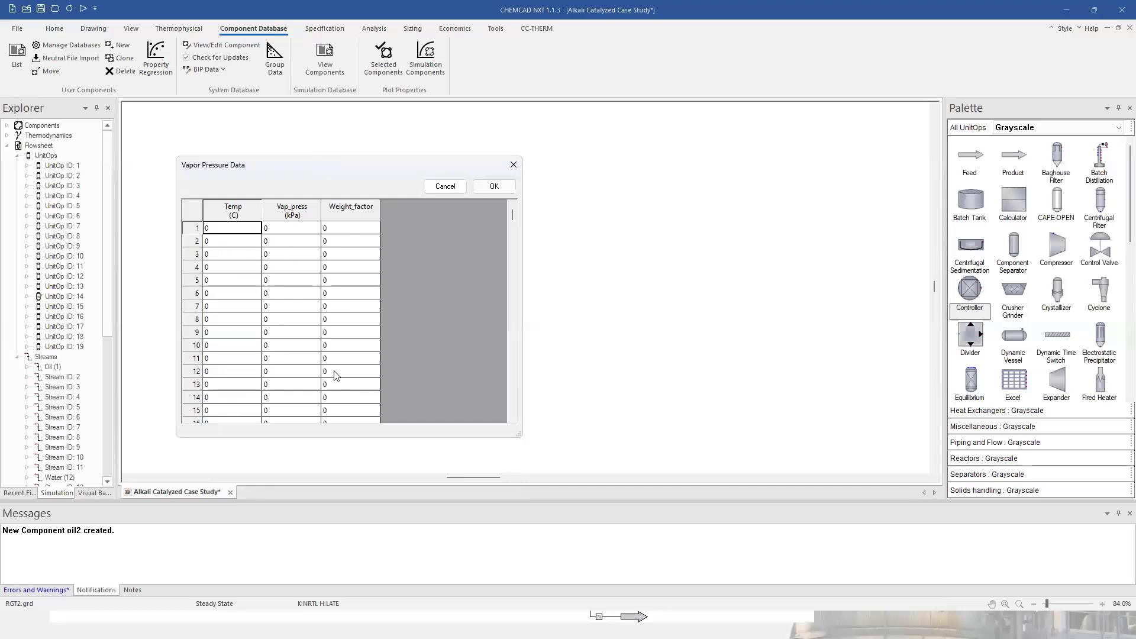
pyautogui.click(500, 189)
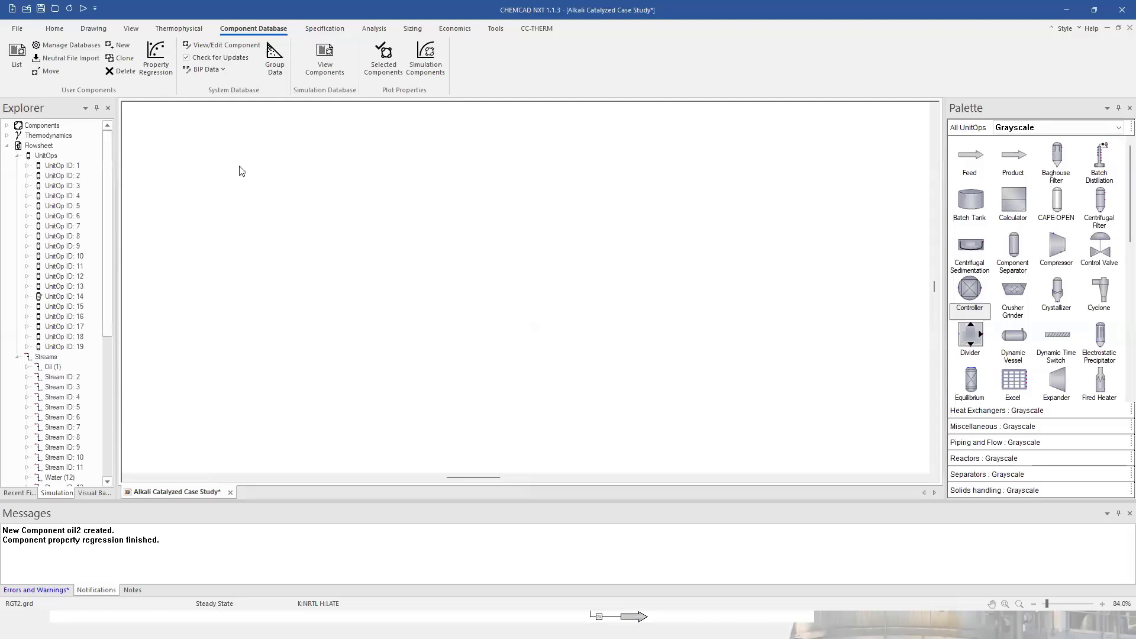
pyautogui.scroll(-2, 375, 195)
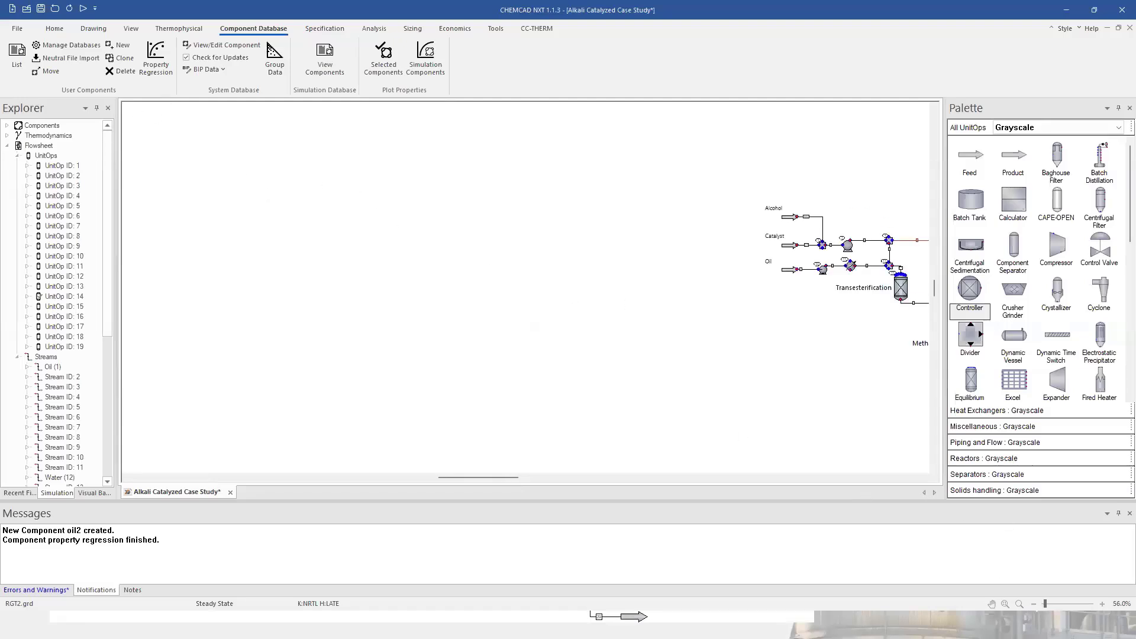
# Fit the whole Alkali Catalyzed Case Study flowsheet into view.
pyautogui.click(1006, 605)
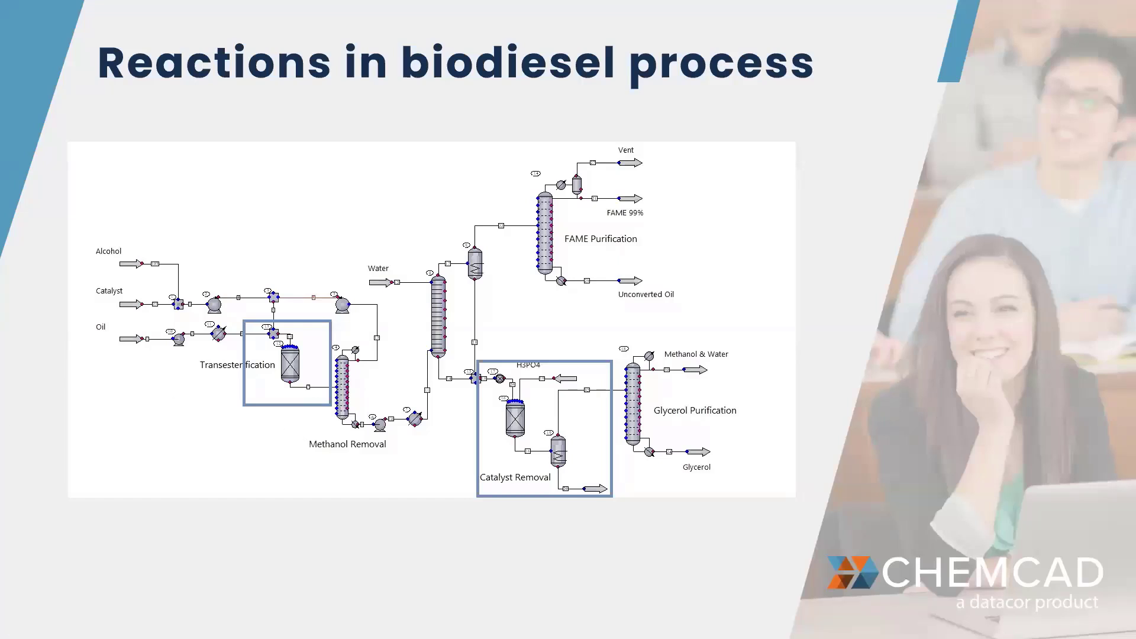
# Switch from the slideshow back to the CHEMCAD NXT flowsheet window.
pyautogui.hotkey('alt', 'Tab')
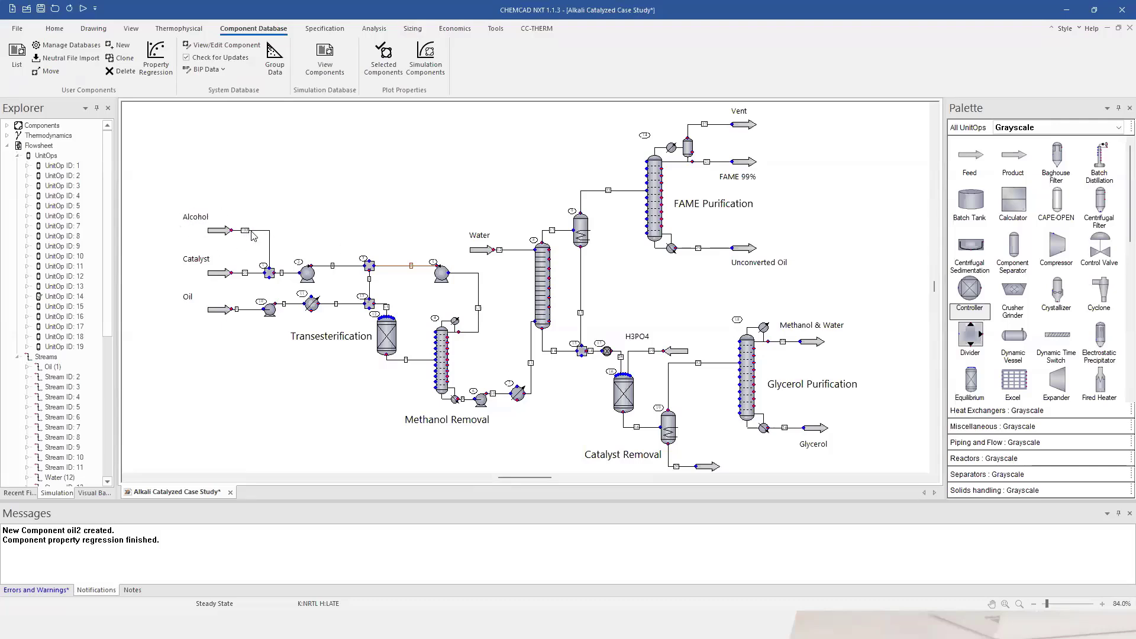
# Finish catalyst stream 25 as 10 kg/h sodium hydroxide and open the Oil feed's specifications.
pyautogui.click(262, 275)
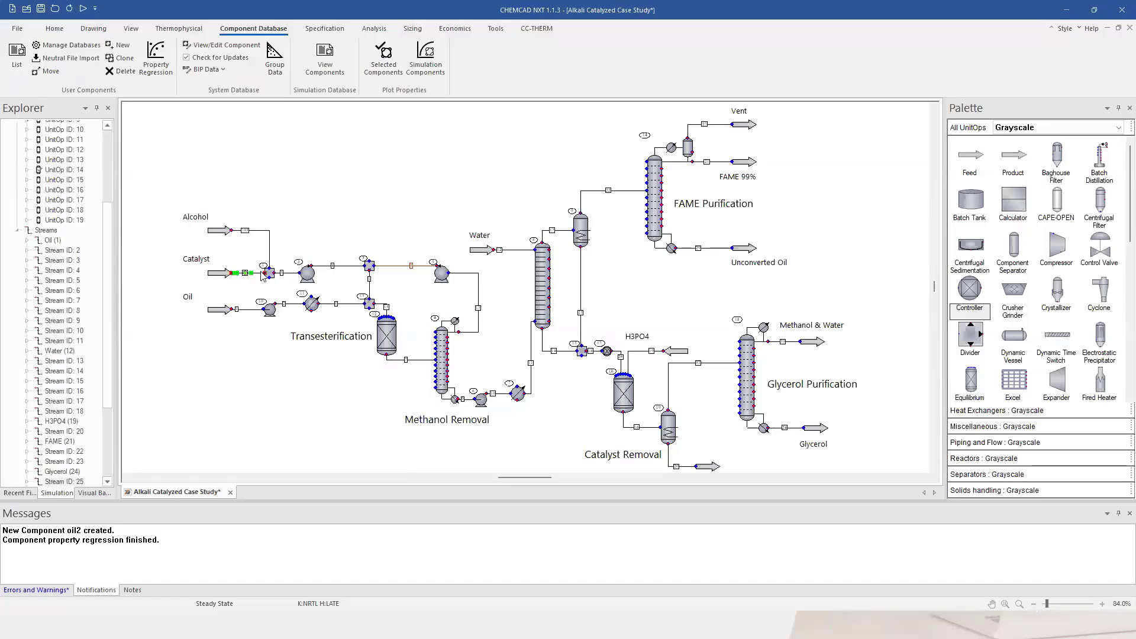
pyautogui.scroll(-2, 494, 284)
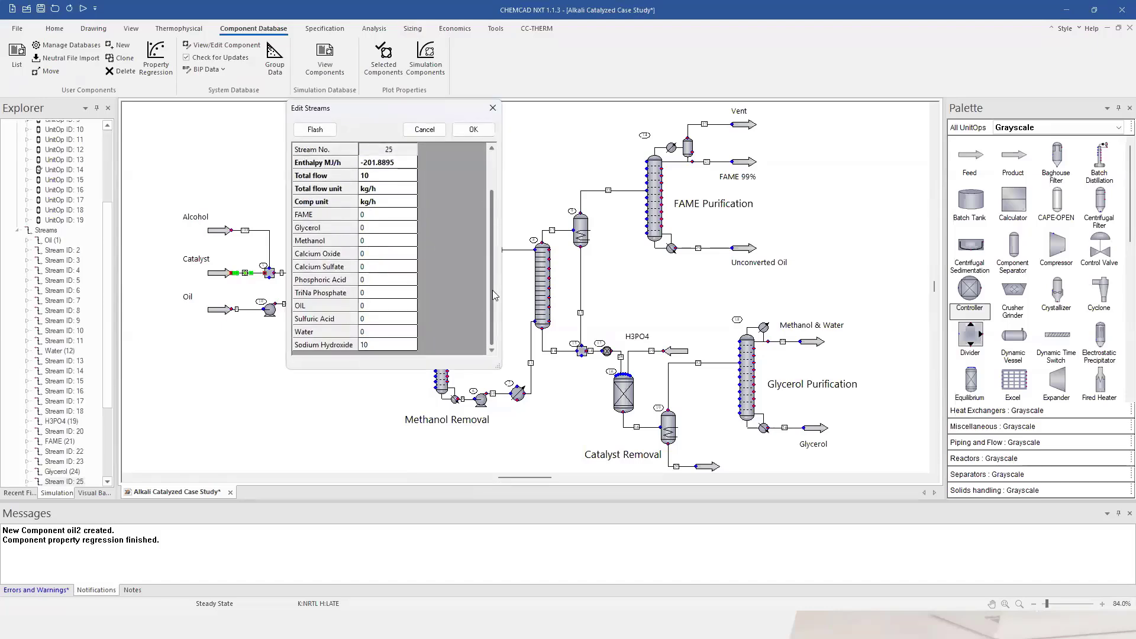
pyautogui.scroll(2, 495, 237)
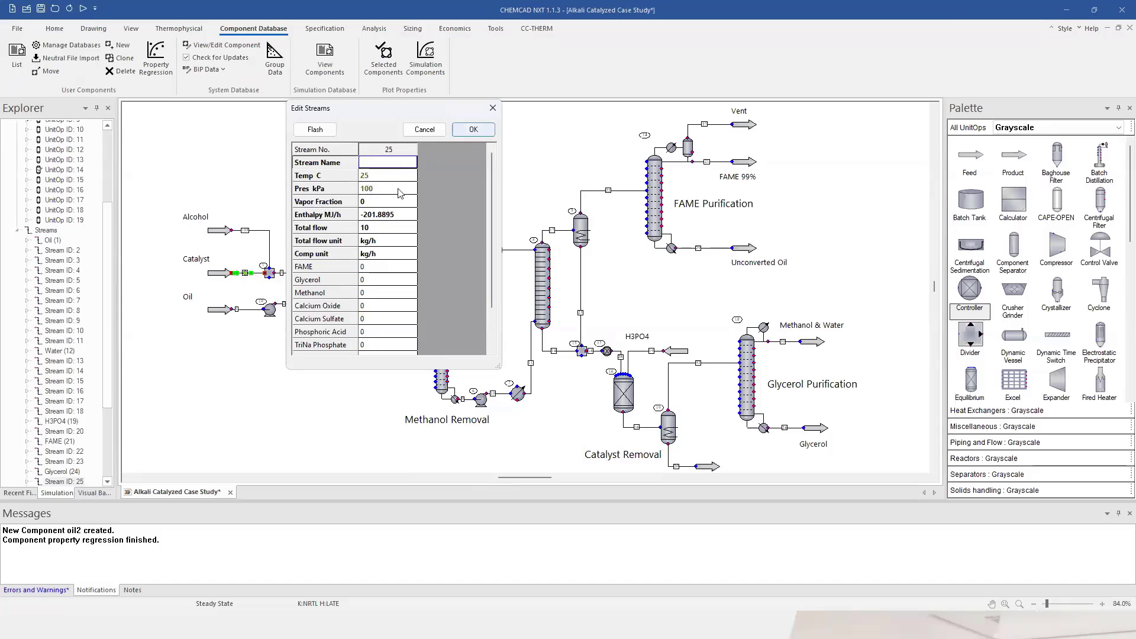
pyautogui.click(474, 130)
pyautogui.doubleClick(246, 310)
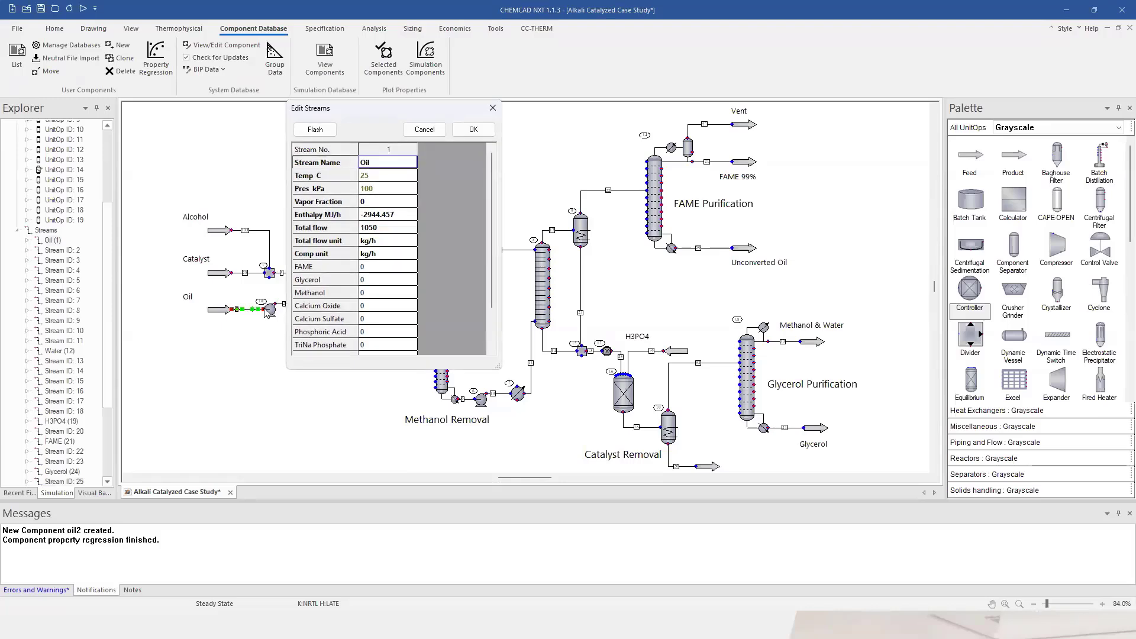
pyautogui.moveTo(492, 189)
pyautogui.mouseDown()
pyautogui.moveTo(490, 265)
pyautogui.moveTo(491, 185)
pyautogui.mouseUp()
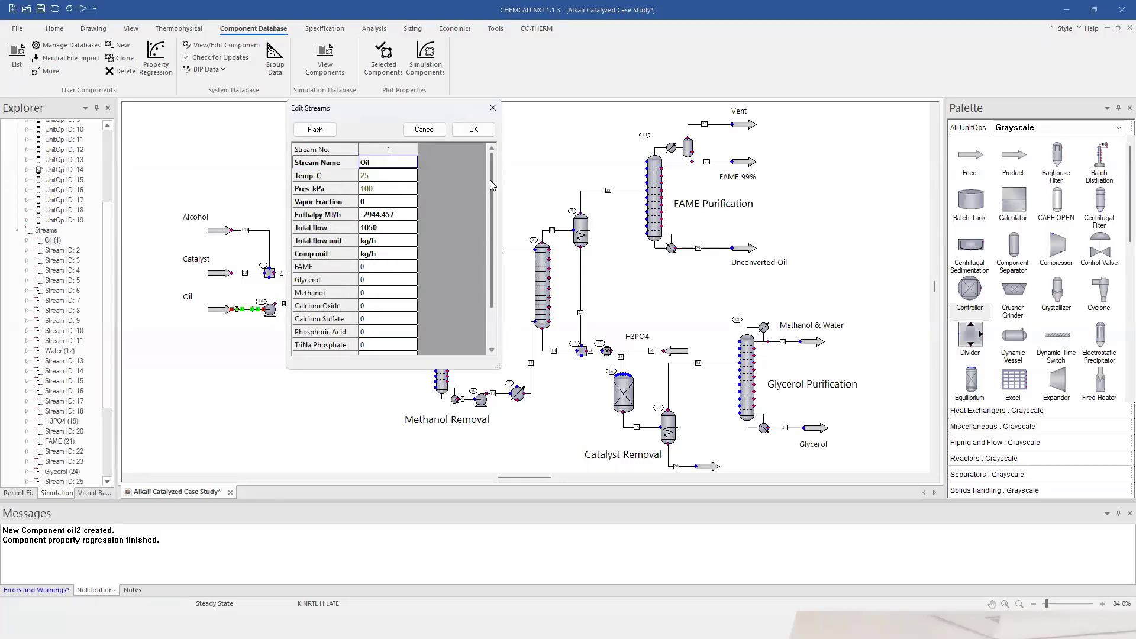
# Keep the Oil feed at 1050 kg/h and check its stream data: 25 C, 100 kPa.
pyautogui.click(475, 132)
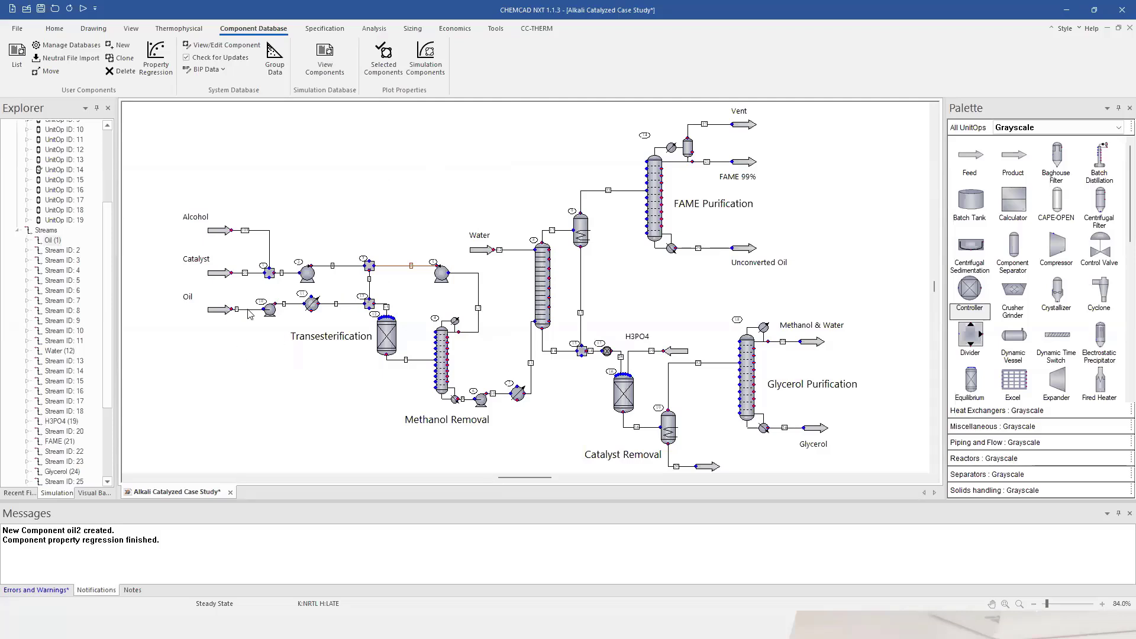
pyautogui.moveTo(248, 310)
# Open the component list and bring up the OIL component's data editor.
pyautogui.click(55, 30)
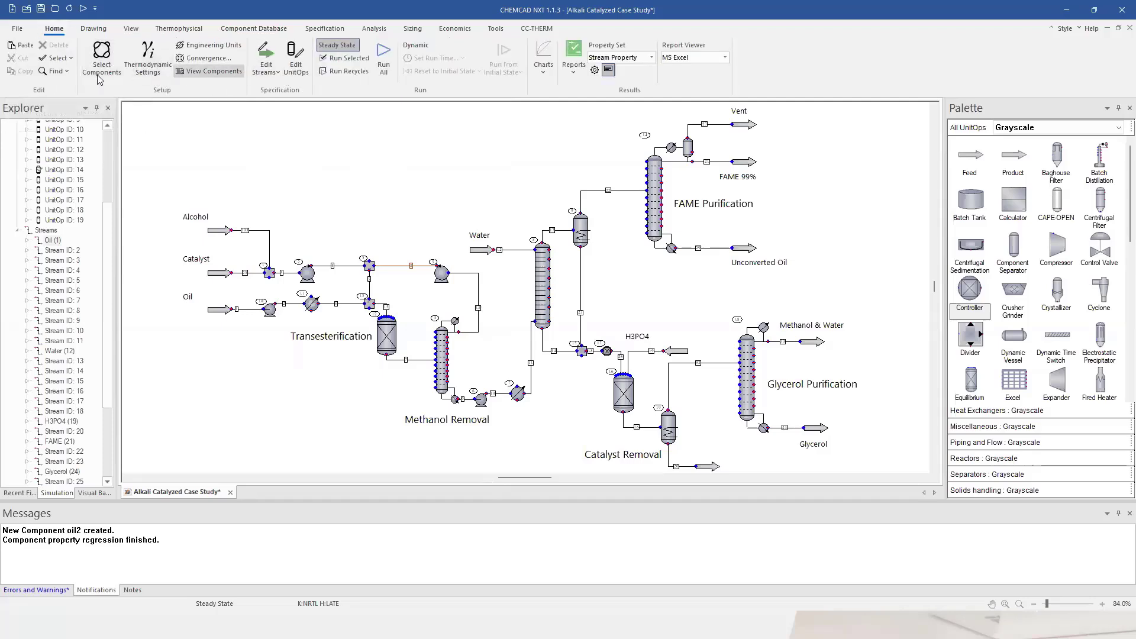
pyautogui.click(215, 71)
pyautogui.click(56, 90)
pyautogui.doubleClick(56, 90)
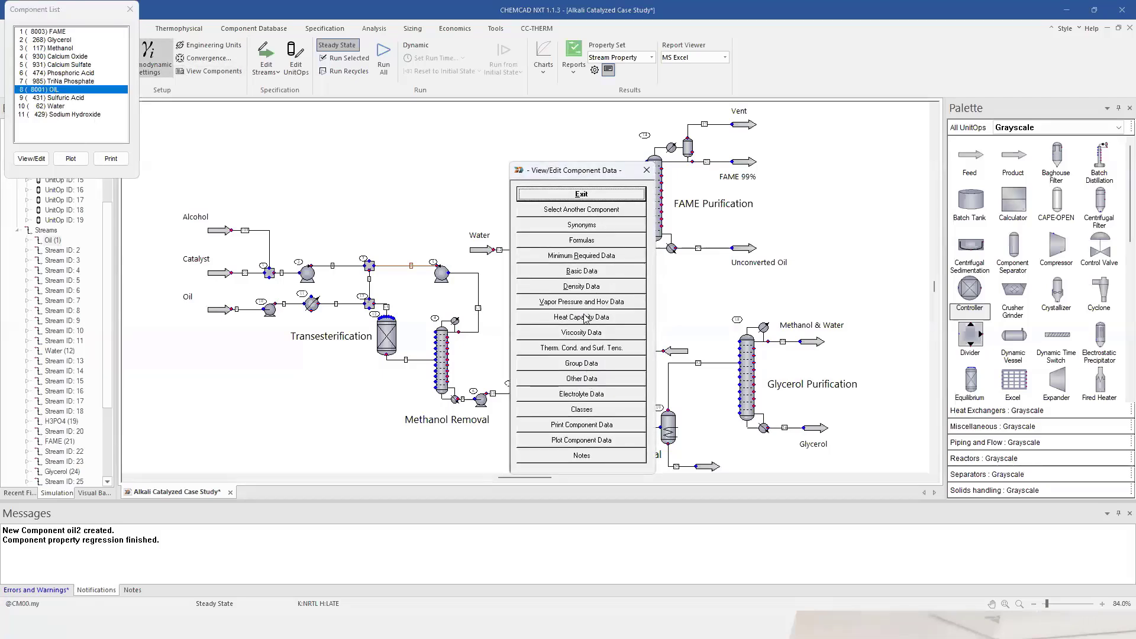
# Review OIL's basic data, formula C57H104O6, vapor pressure/heat of vaporization and heat capacity data.
pyautogui.click(580, 272)
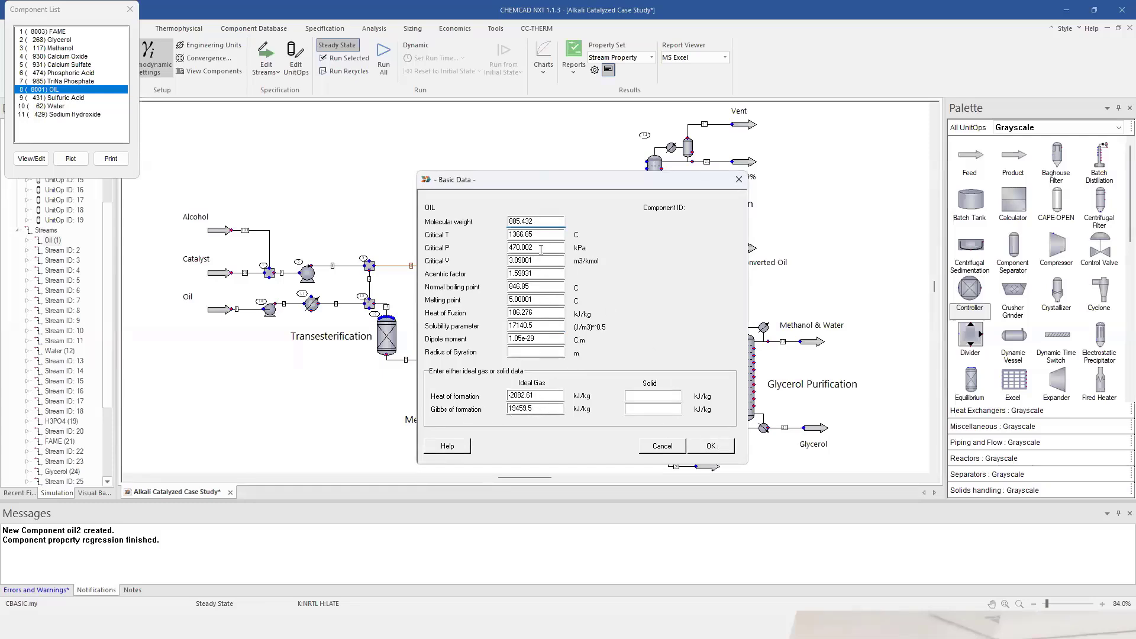
pyautogui.click(710, 445)
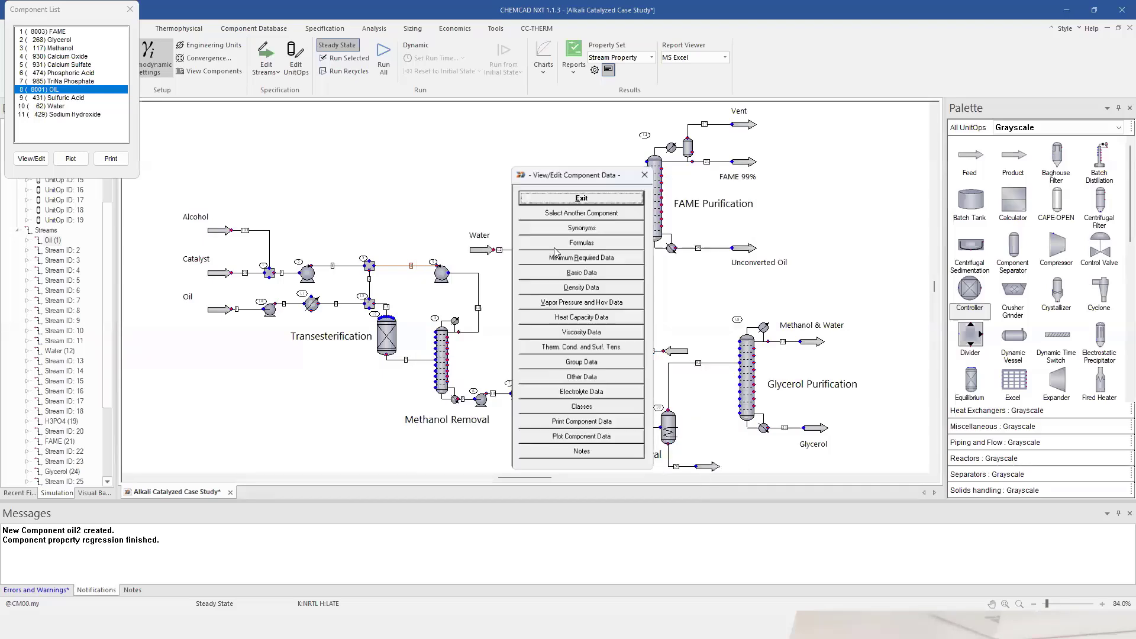
pyautogui.click(560, 239)
pyautogui.click(559, 305)
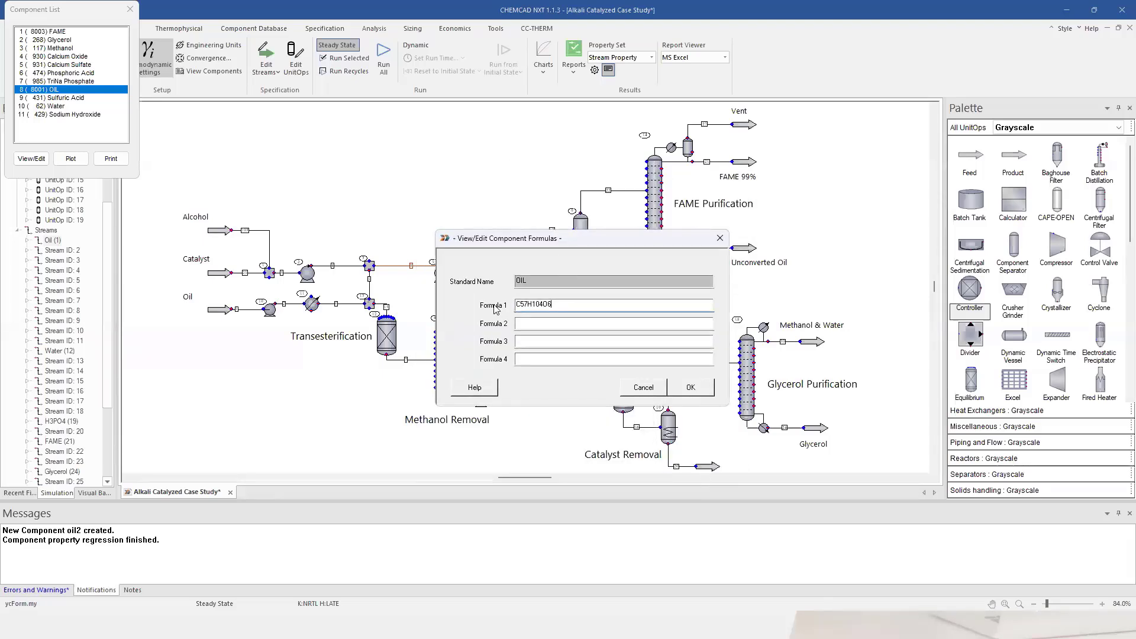
pyautogui.click(691, 388)
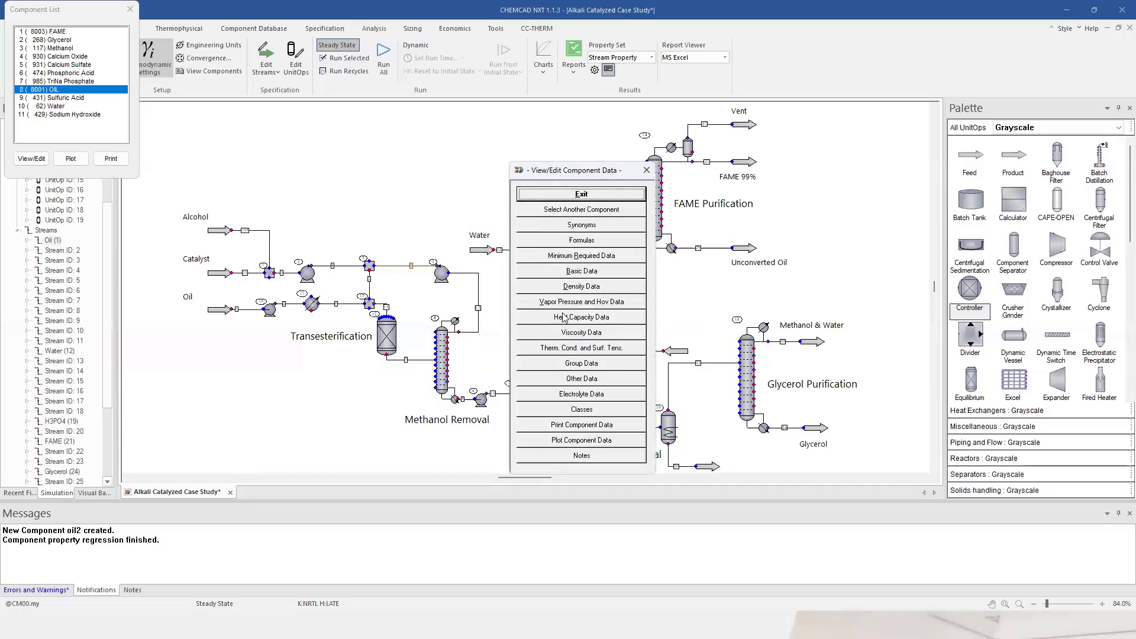
pyautogui.click(564, 302)
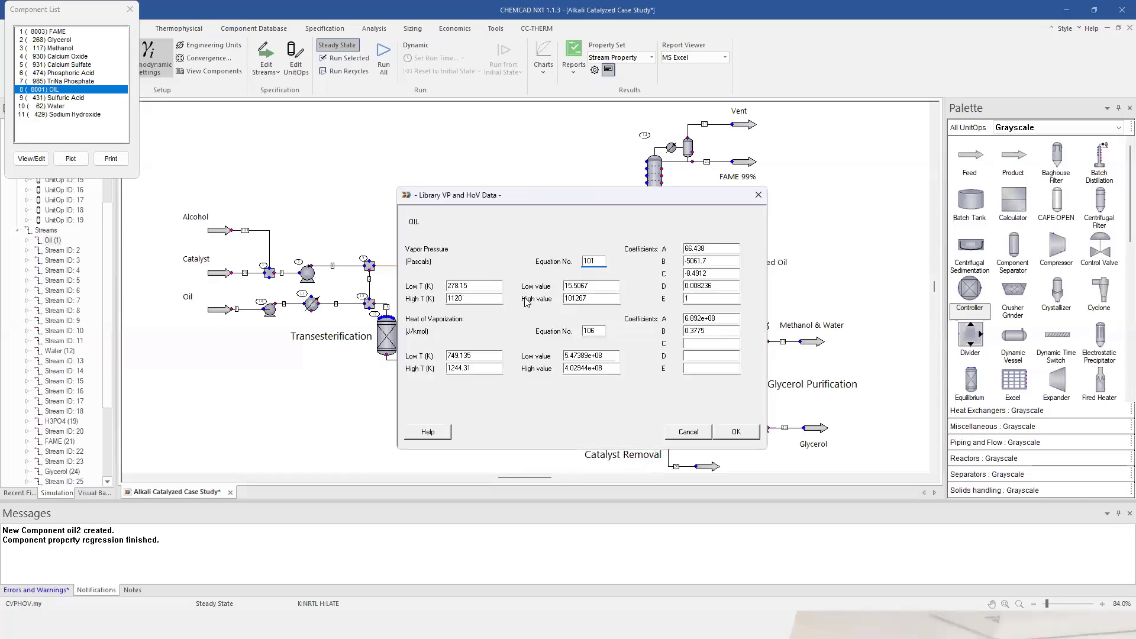
pyautogui.click(736, 431)
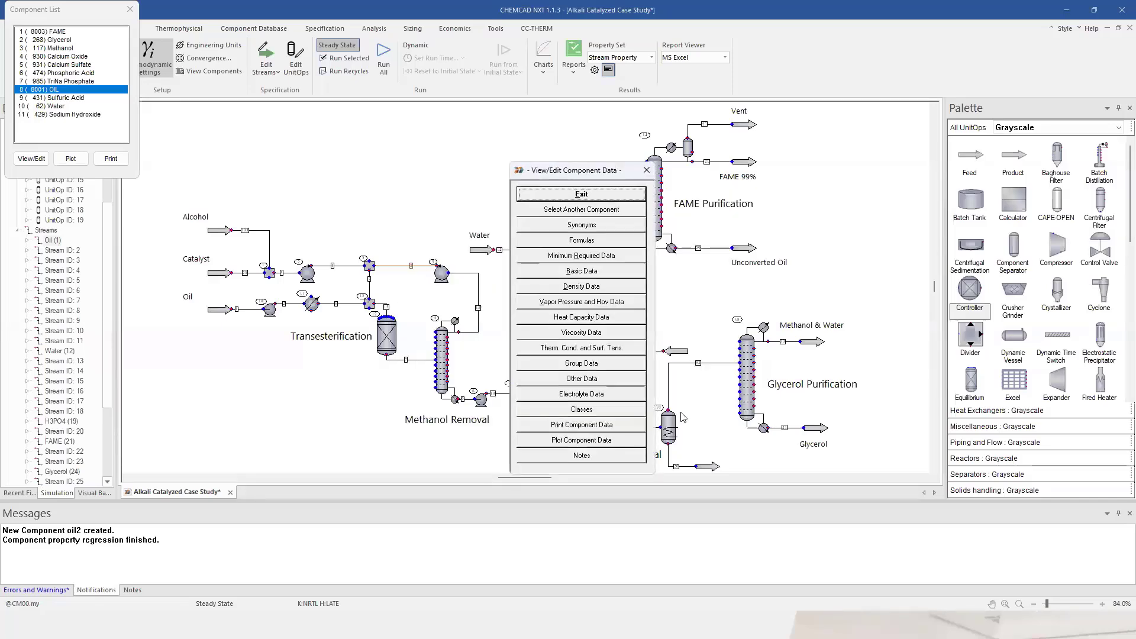
pyautogui.click(581, 317)
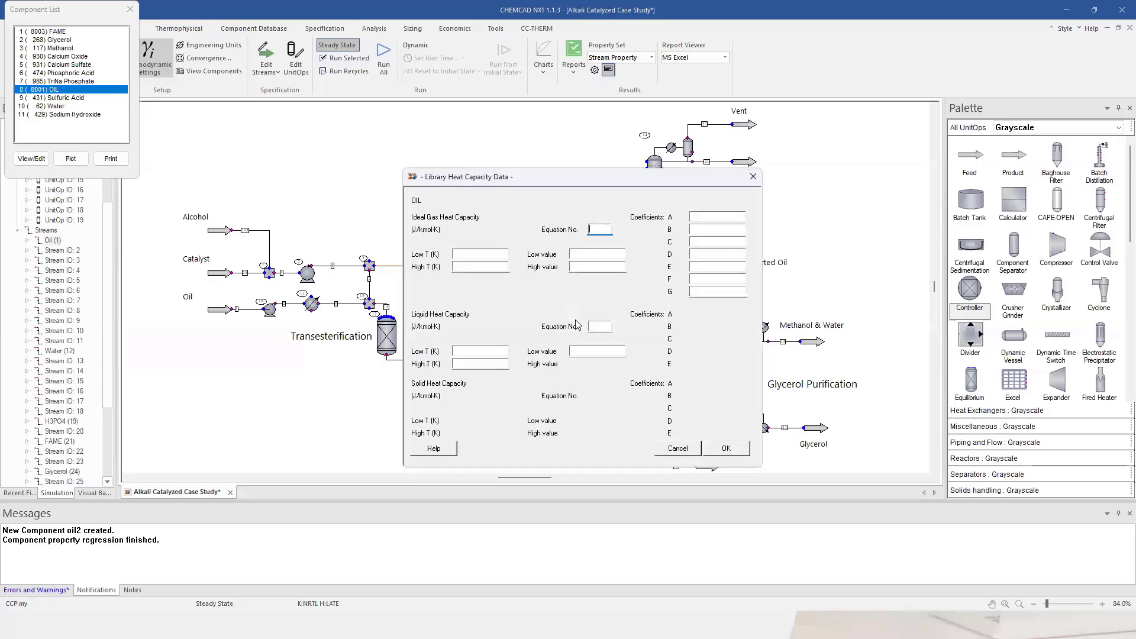
pyautogui.click(738, 448)
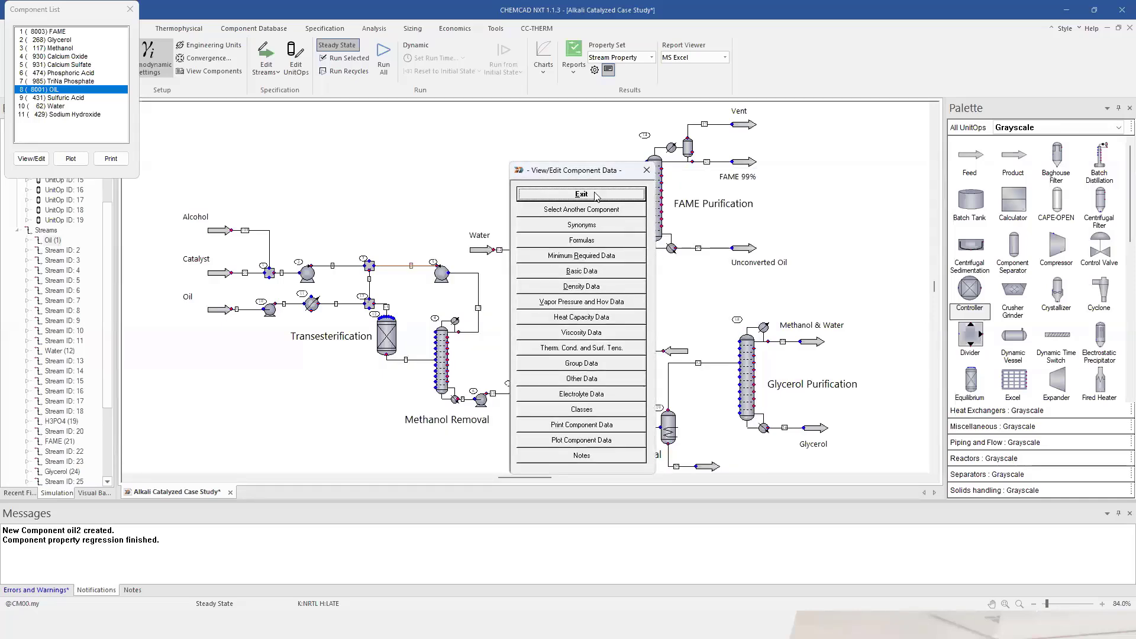
pyautogui.click(595, 196)
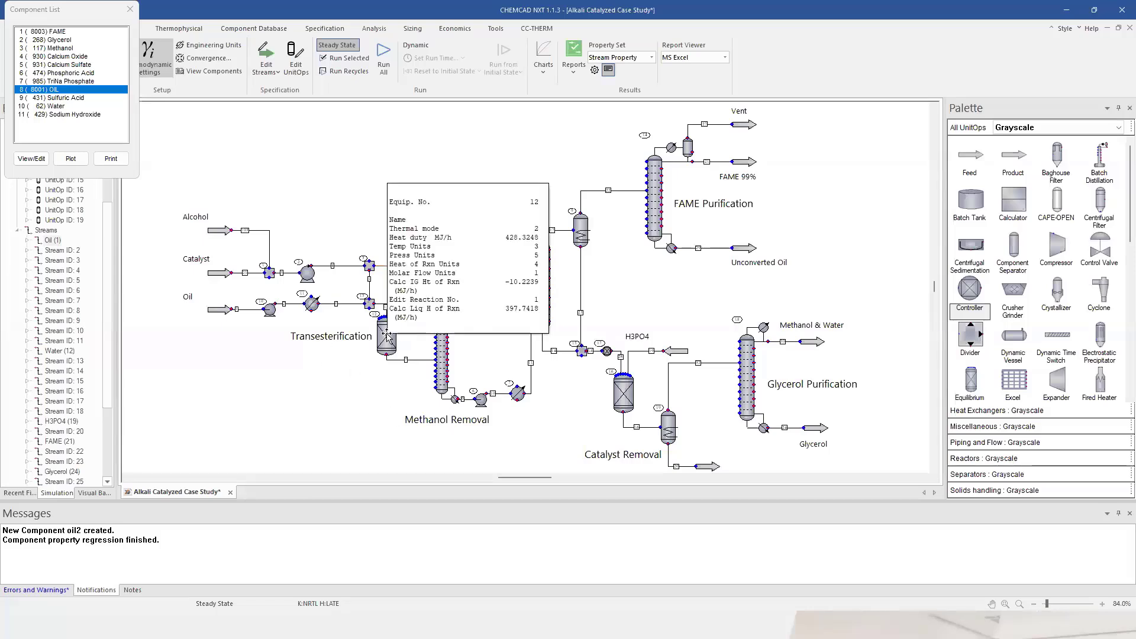
# Give the transesterification reactor 1 reaction at an isothermal 60 °C and accept it.
pyautogui.doubleClick(388, 338)
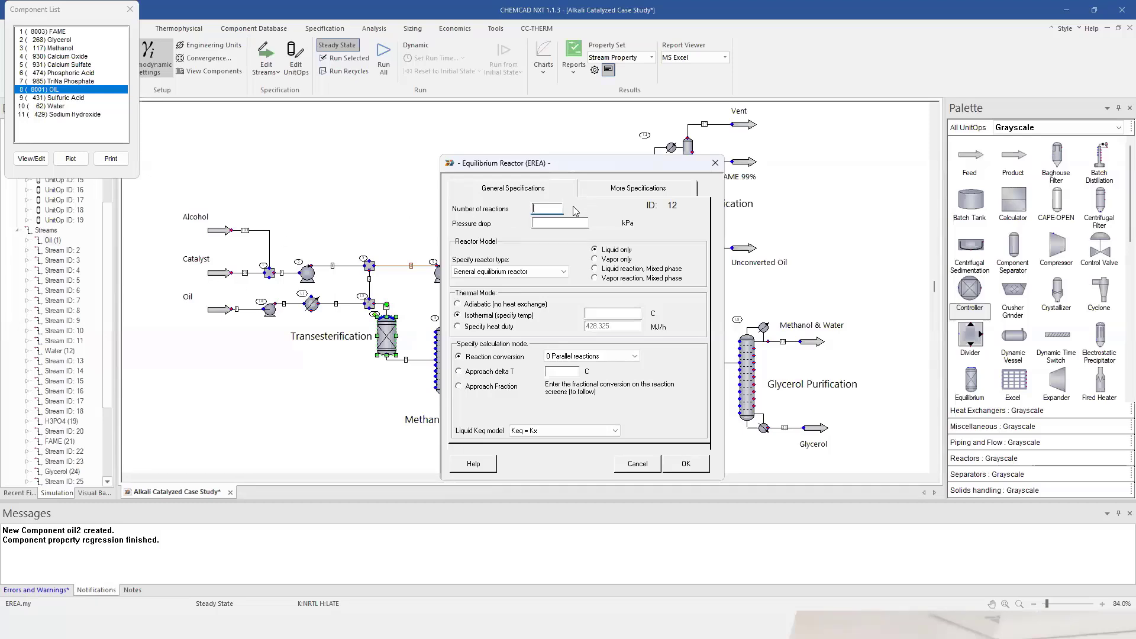
pyautogui.write('1')
pyautogui.click(606, 315)
pyautogui.write('60')
pyautogui.click(687, 464)
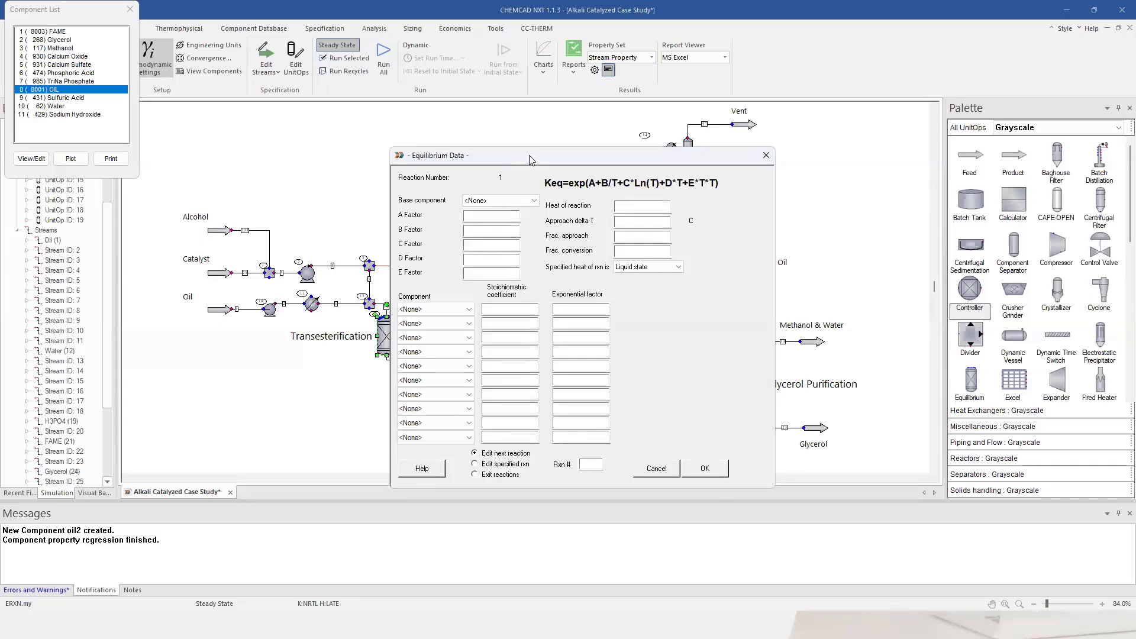
# Make OIL the base component and list OIL, Methanol, FAME and Glycerol as reaction species.
pyautogui.moveTo(530, 158); pyautogui.dragTo(610, 145)
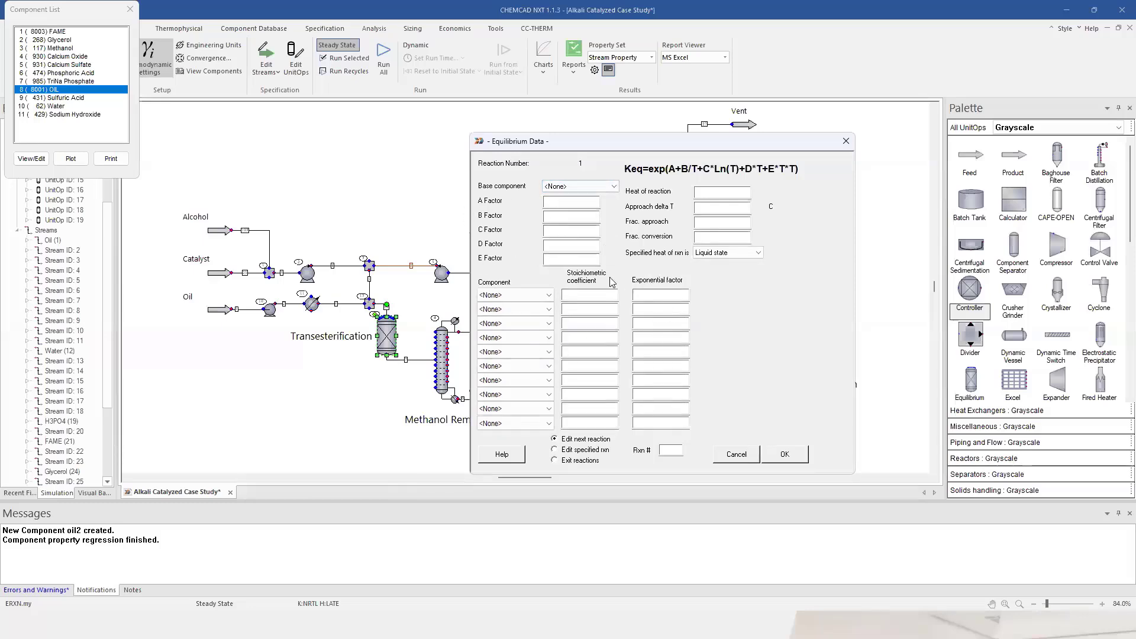
pyautogui.click(585, 194)
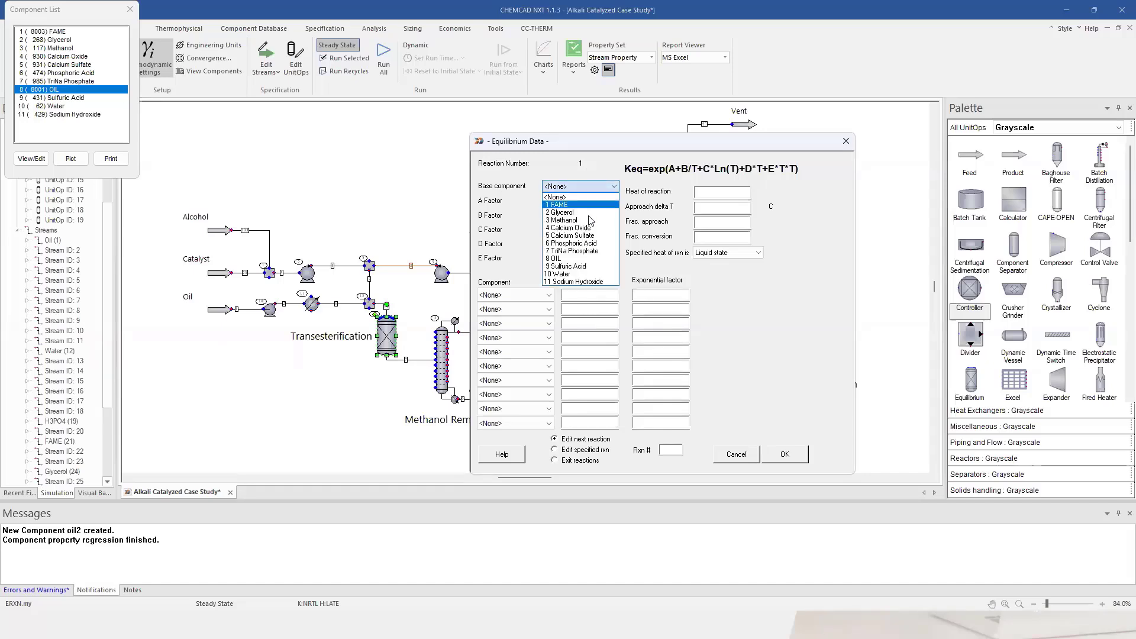
pyautogui.click(588, 258)
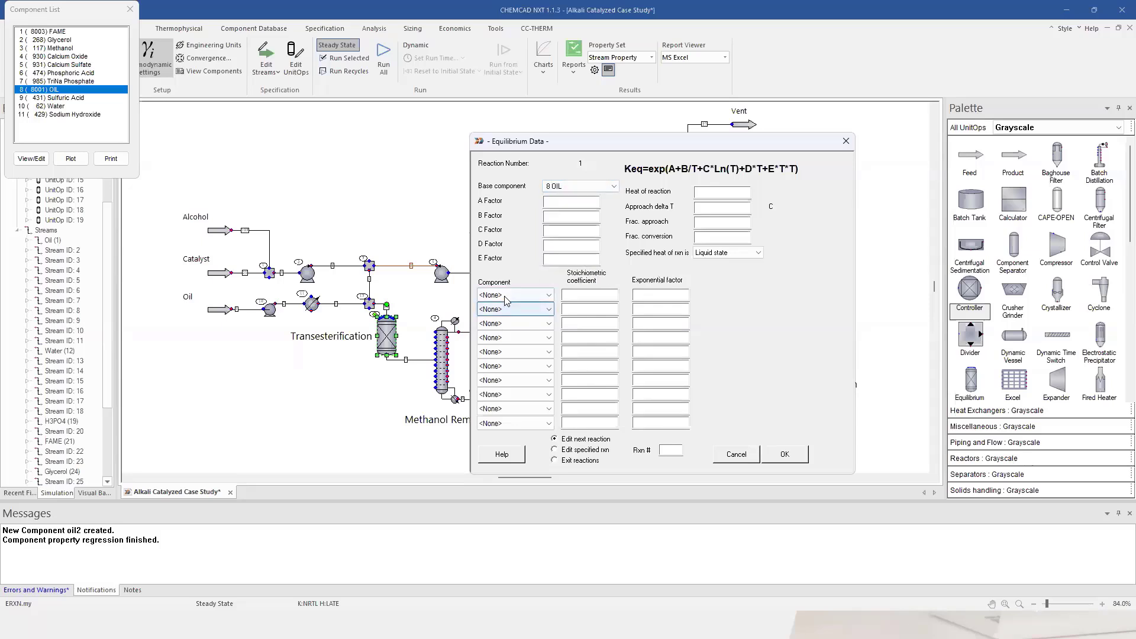
pyautogui.click(548, 295)
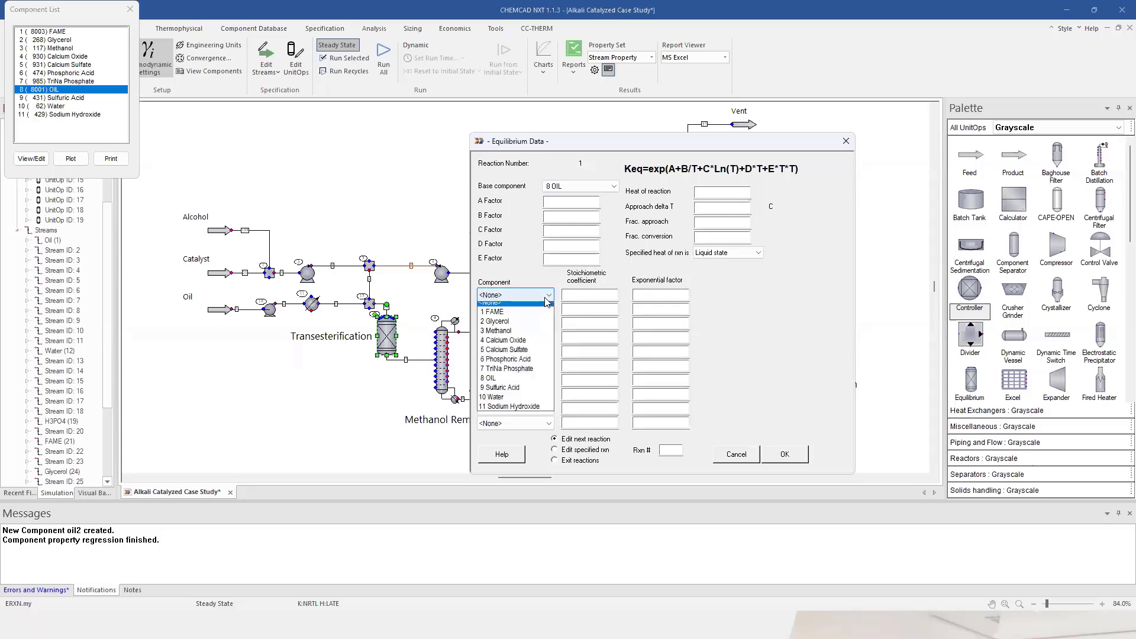
pyautogui.click(549, 295)
pyautogui.click(549, 296)
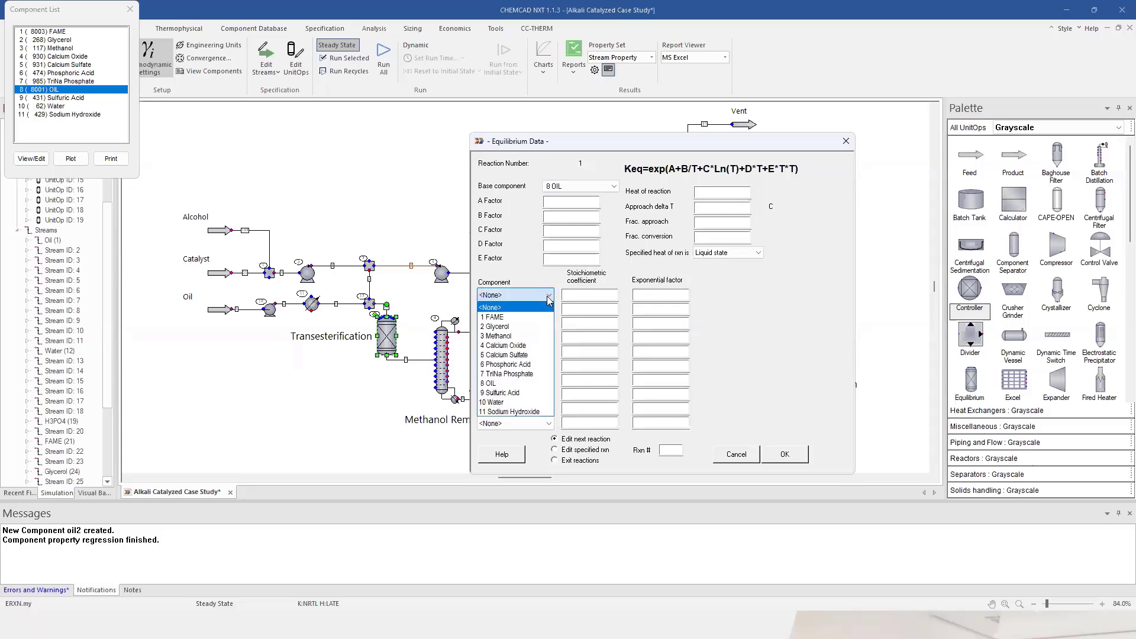
pyautogui.click(518, 383)
pyautogui.click(515, 309)
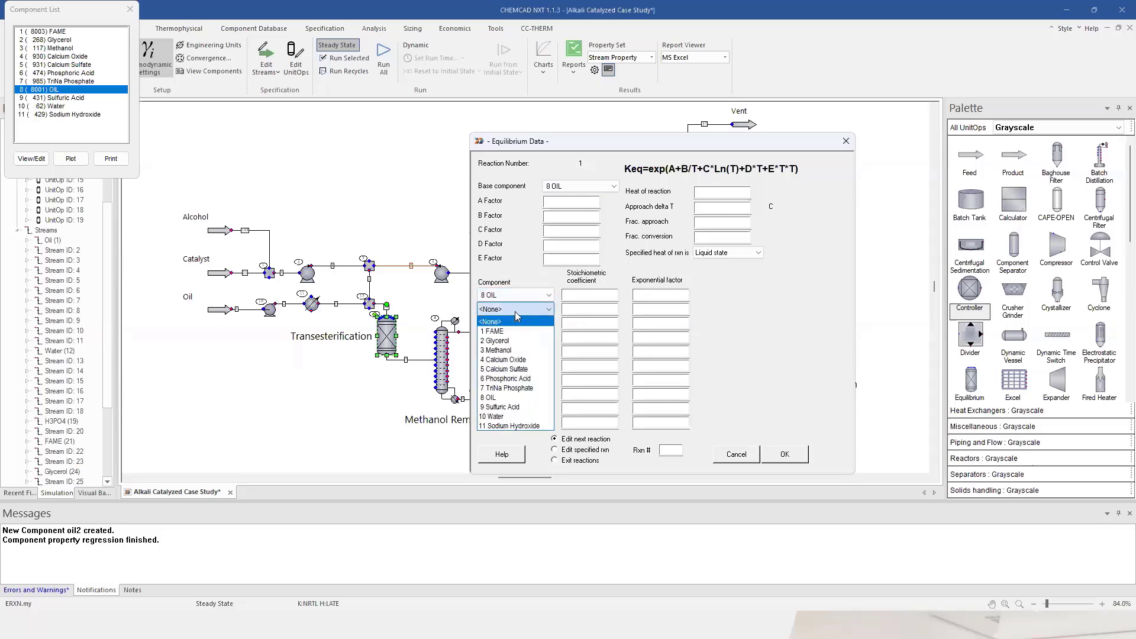
pyautogui.click(521, 350)
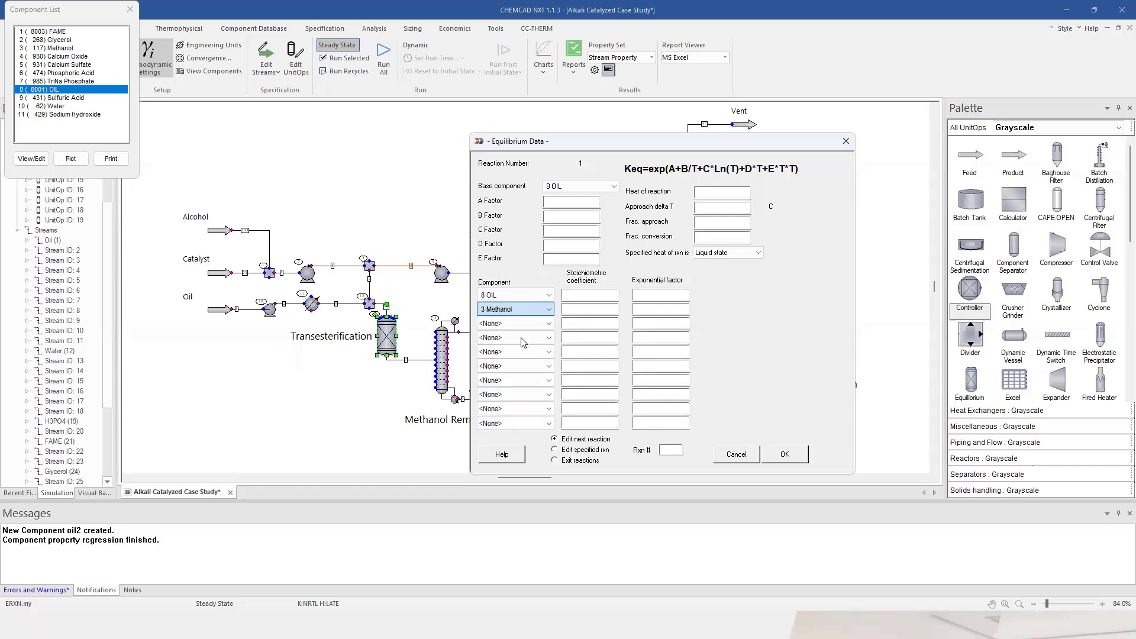
pyautogui.click(521, 324)
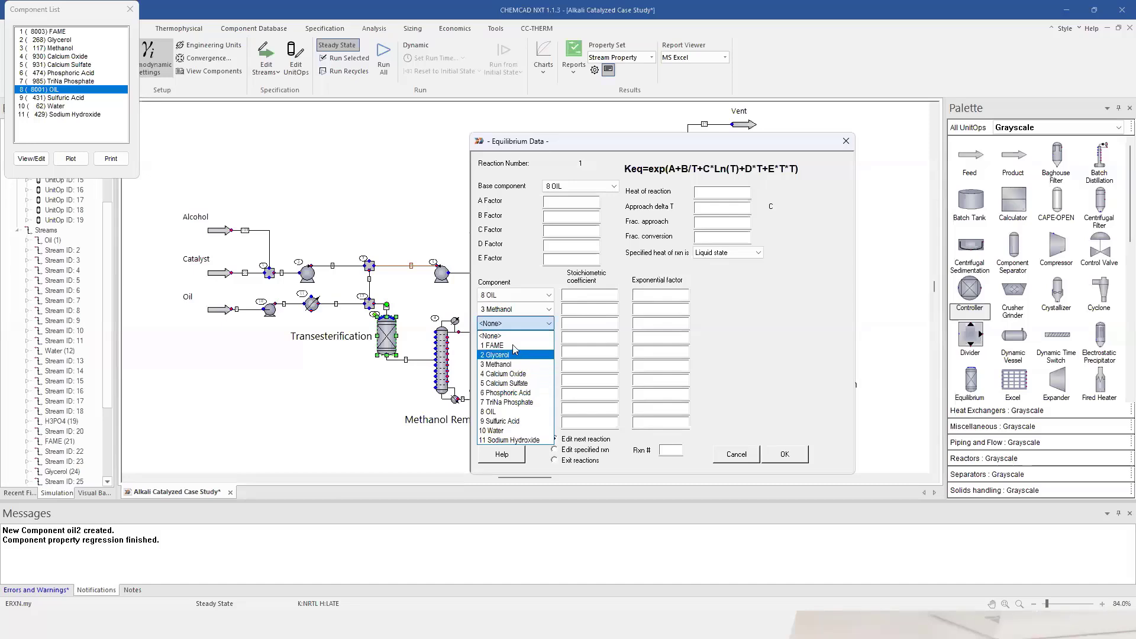
pyautogui.click(511, 345)
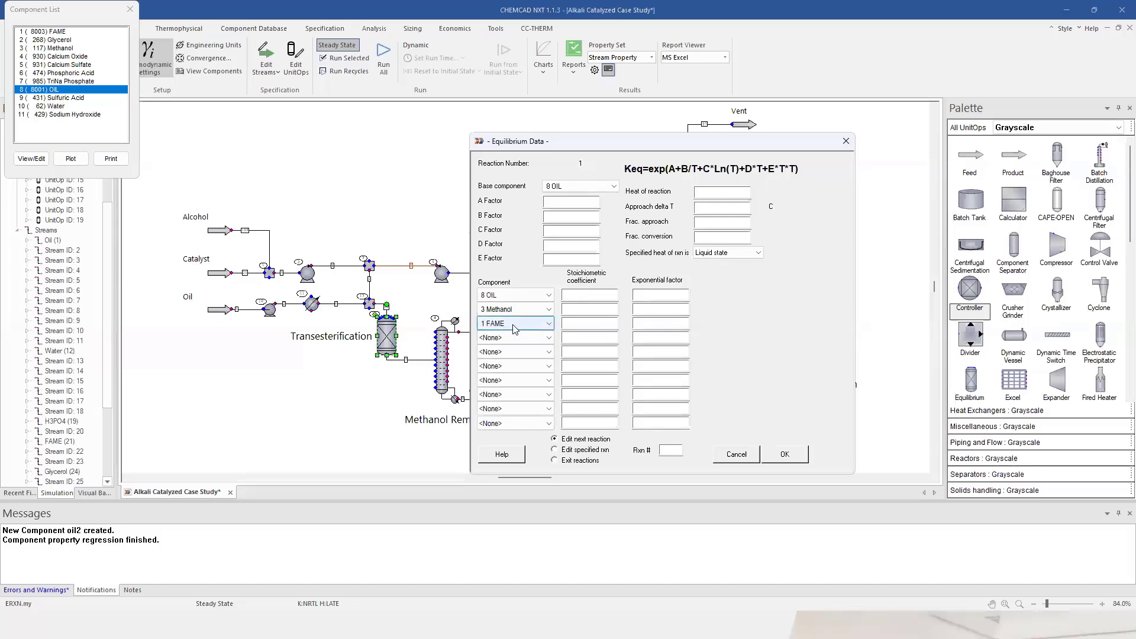
pyautogui.click(521, 338)
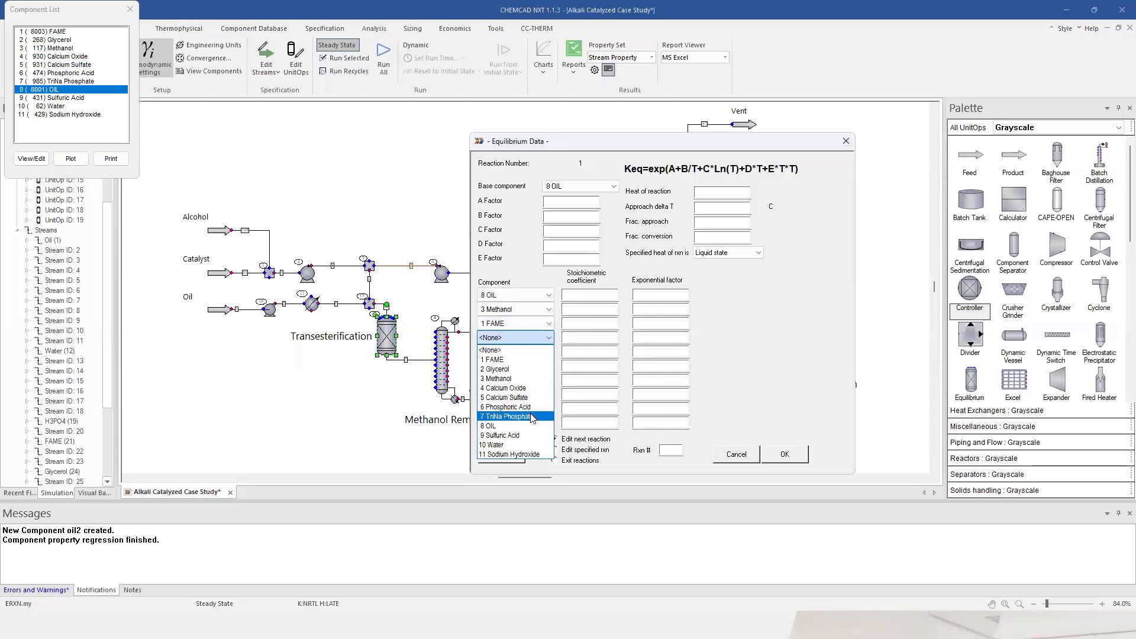
pyautogui.click(526, 369)
# Enter stoichiometric coefficients (OIL -1, Glycerol 1) and 0.9 fractional conversion, then confirm the reaction.
pyautogui.click(583, 295)
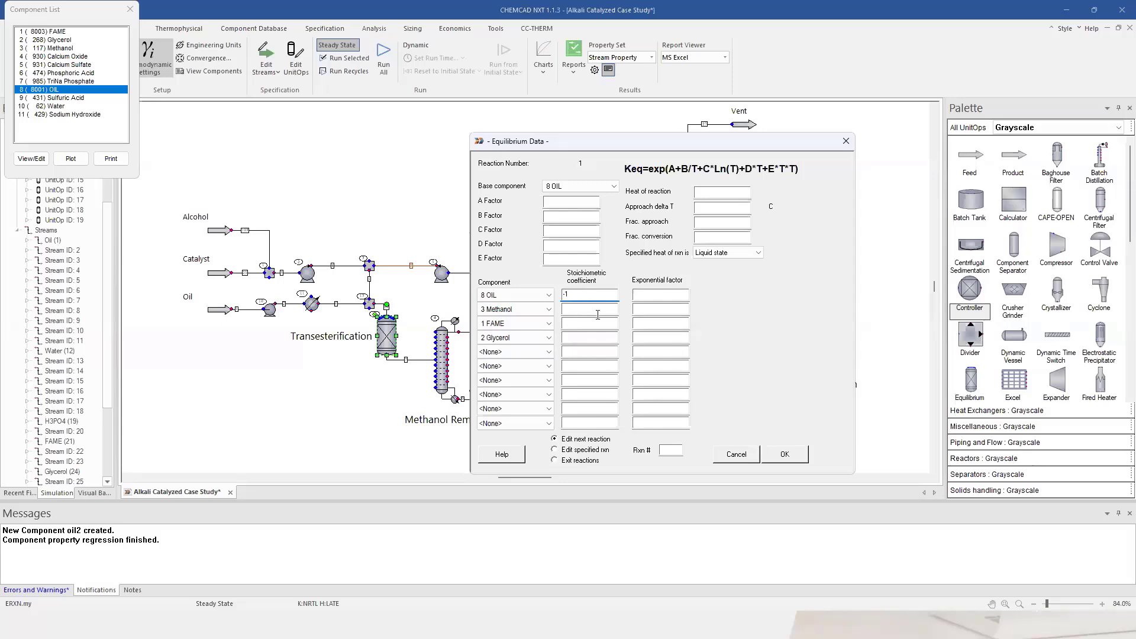
pyautogui.click(596, 309)
pyautogui.click(599, 323)
pyautogui.click(594, 338)
pyautogui.write('1')
pyautogui.click(711, 238)
pyautogui.write('0.95')
pyautogui.click(786, 454)
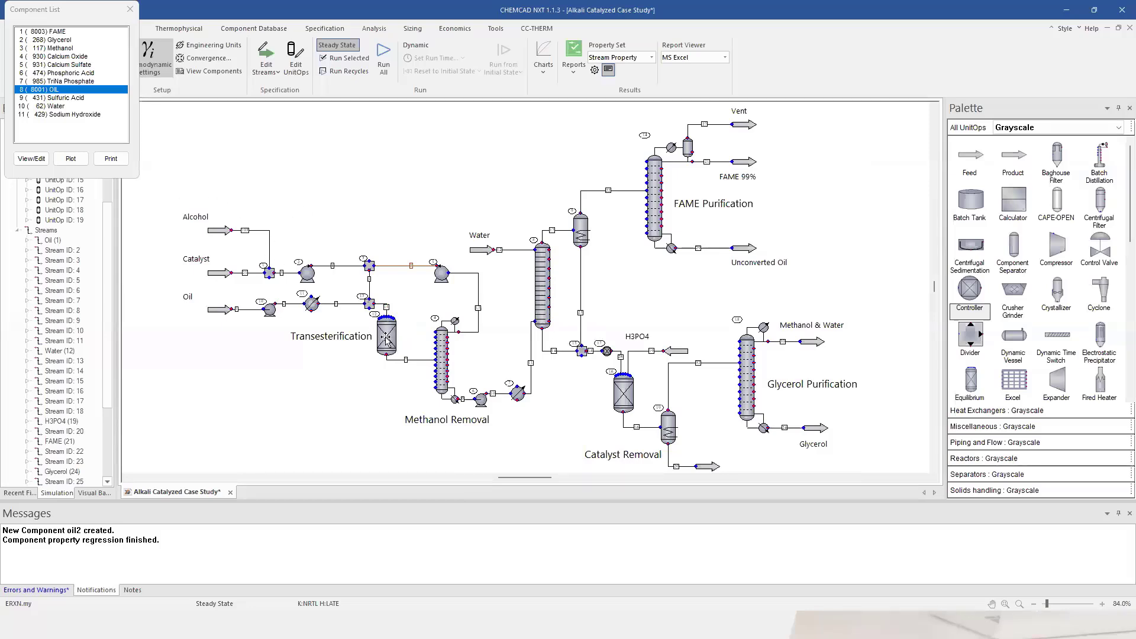
# After checking stream 6, run only the selected feed section.
pyautogui.doubleClick(348, 307)
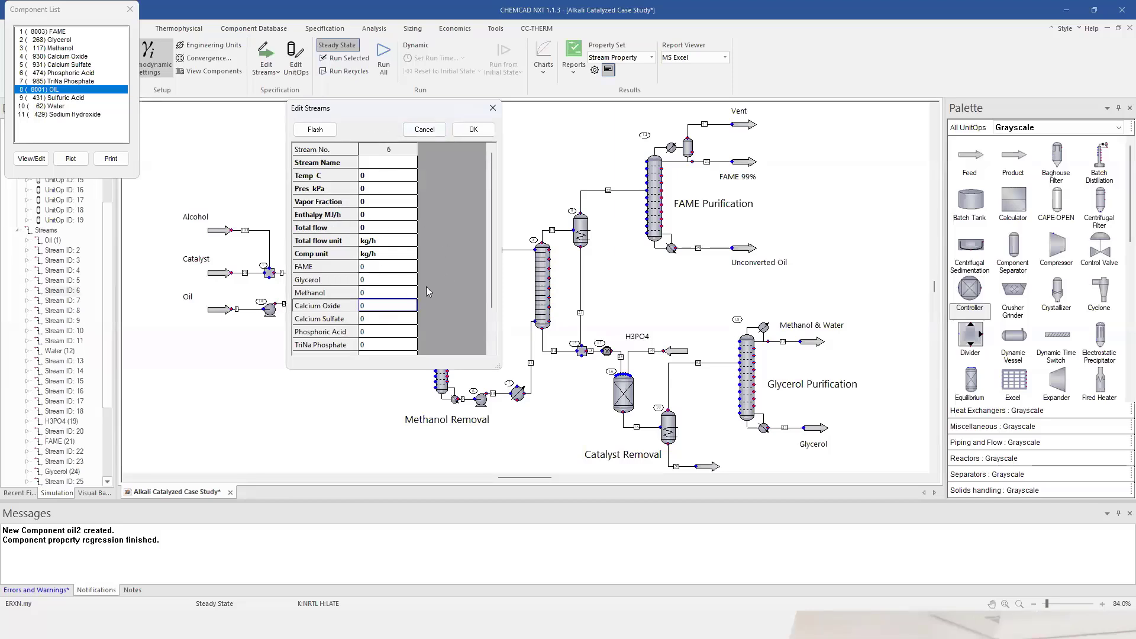
pyautogui.click(474, 129)
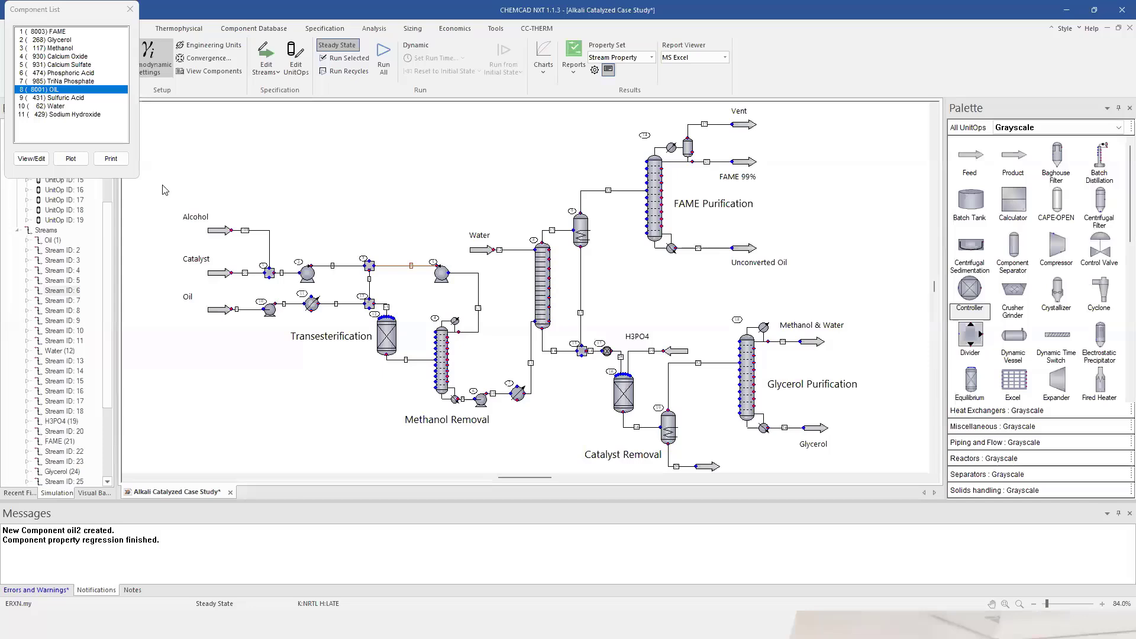
pyautogui.moveTo(347, 343); pyautogui.dragTo(424, 320)
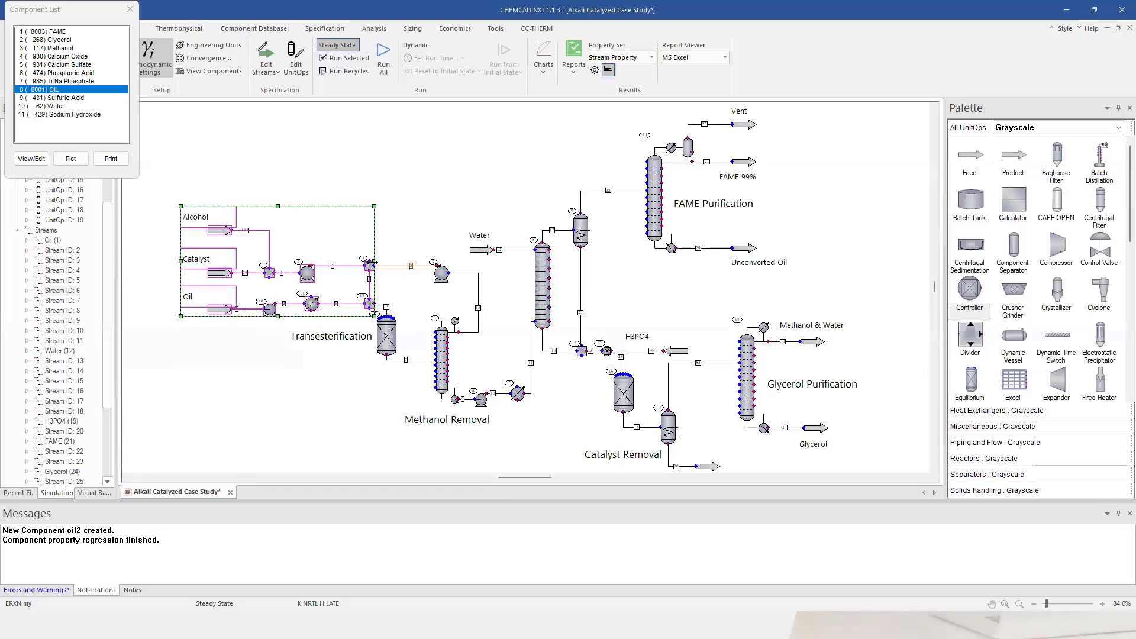
pyautogui.rightClick(380, 267)
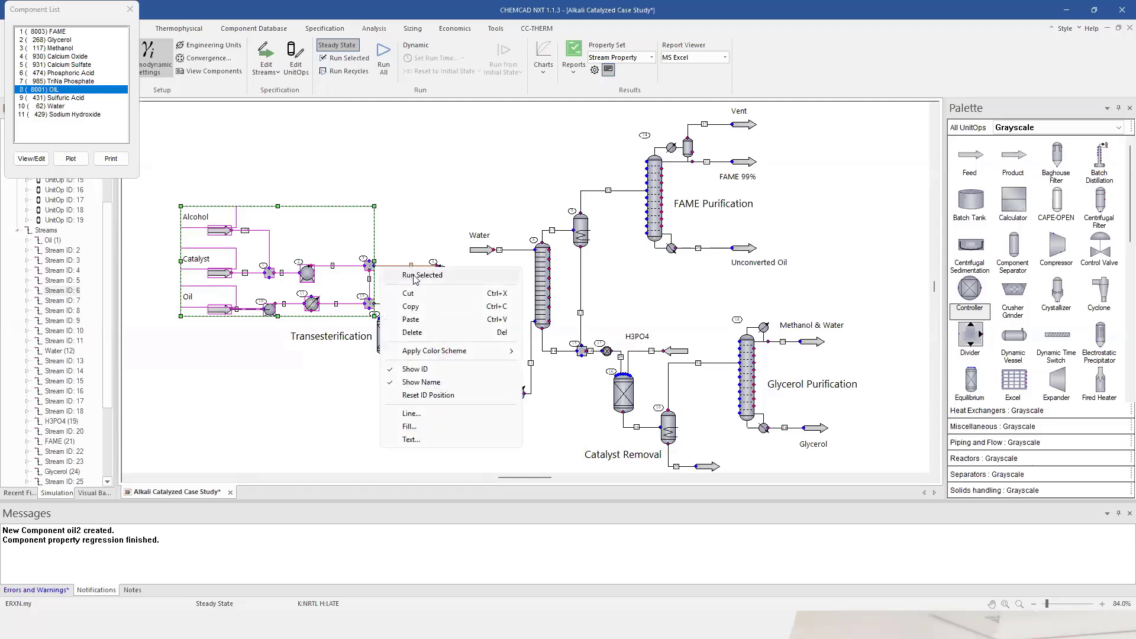
pyautogui.click(416, 276)
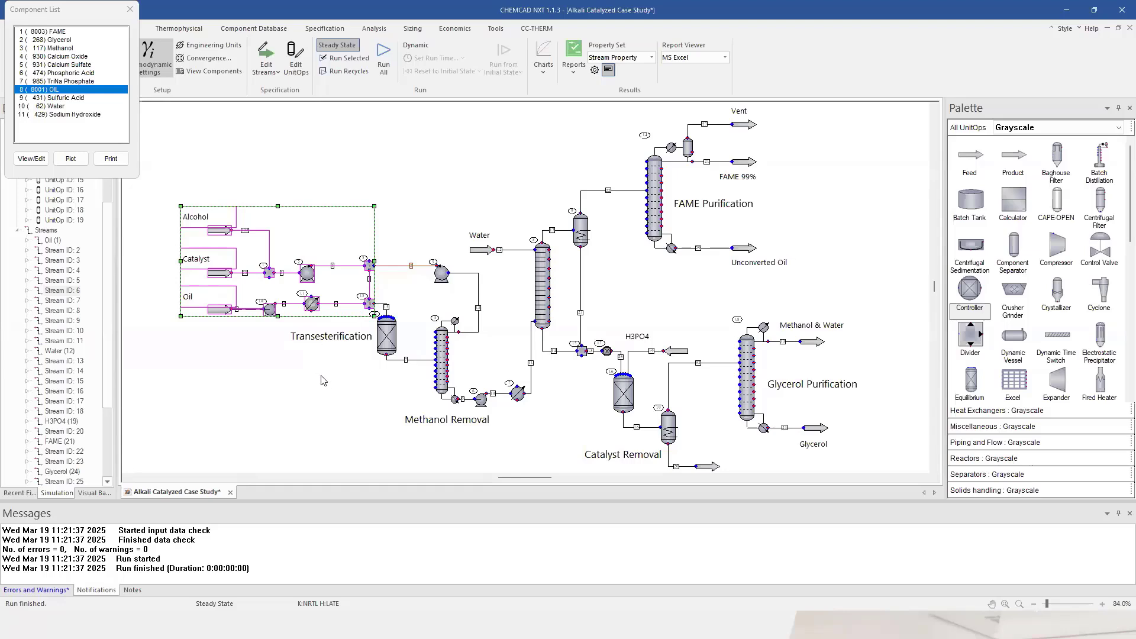
# Verify stream 15 carries 117.2 Methanol, 1050 OIL and 10 Sodium Hydroxide kg/h.
pyautogui.click(321, 380)
pyautogui.doubleClick(383, 304)
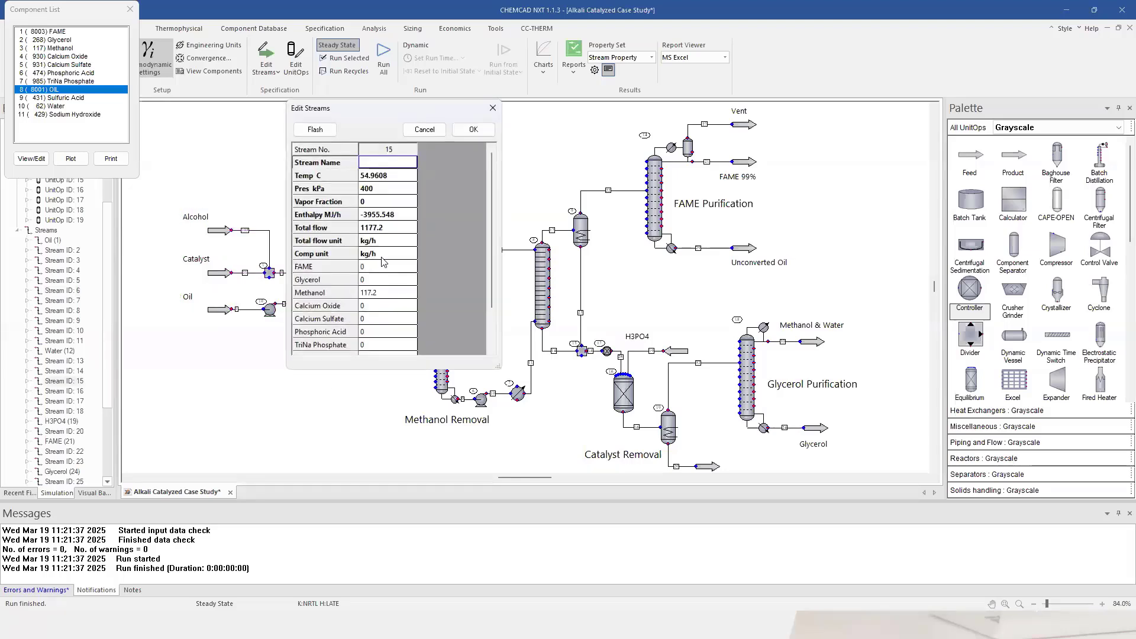
pyautogui.scroll(-2, 491, 193)
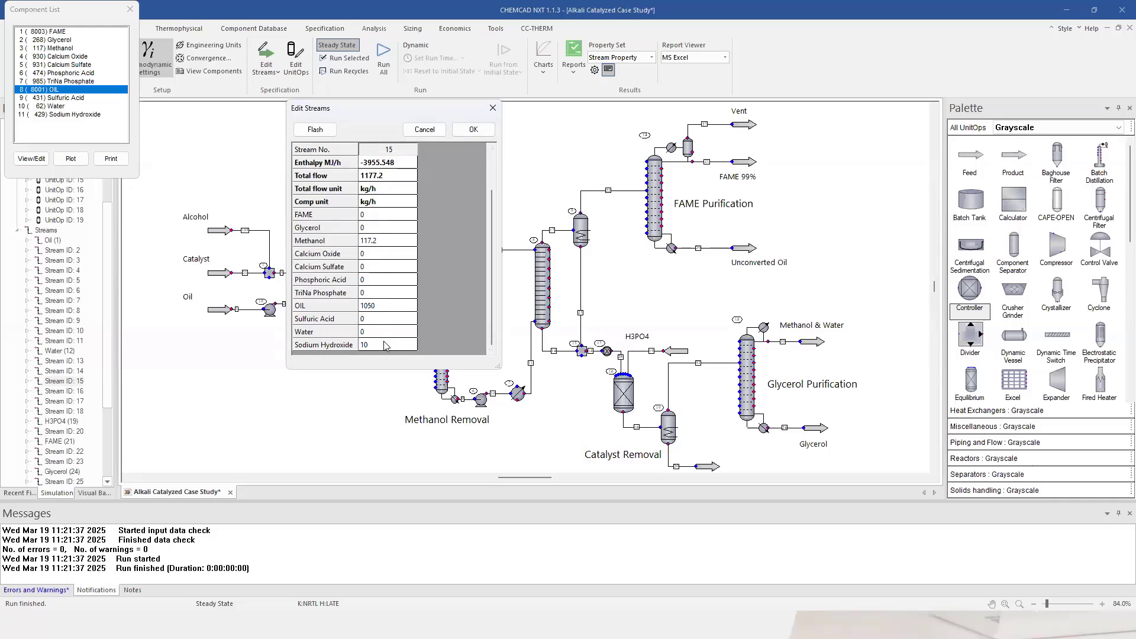
pyautogui.click(473, 130)
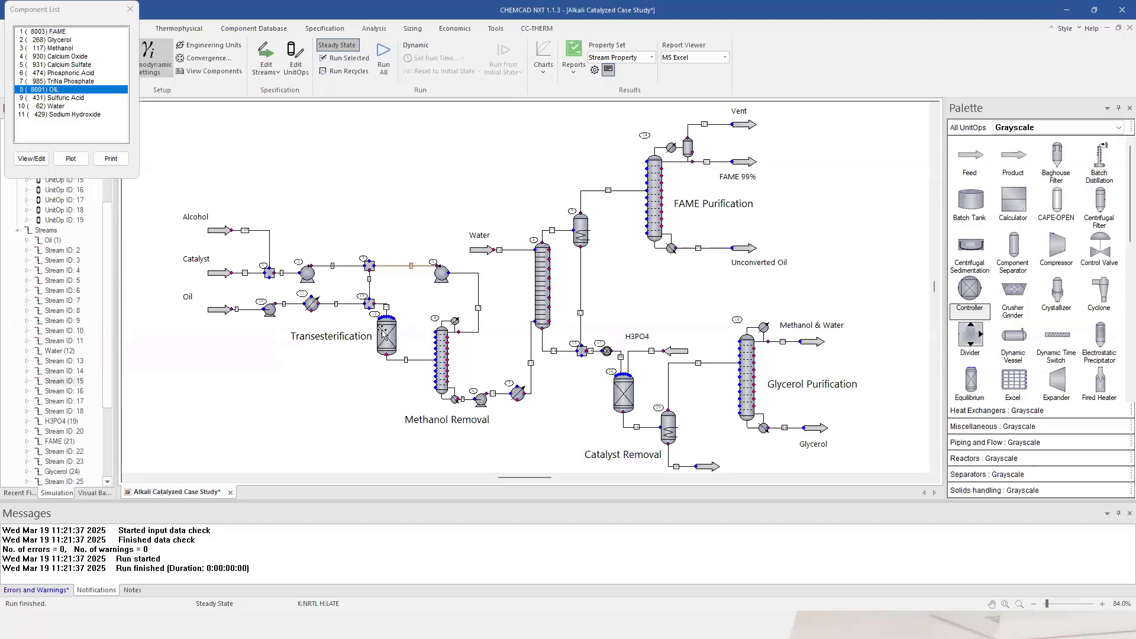
# Run the Transesterification reactor alone and confirm stream 7 has about 1002 kg/h FAME and 52.5 kg/h OIL.
pyautogui.rightClick(390, 340)
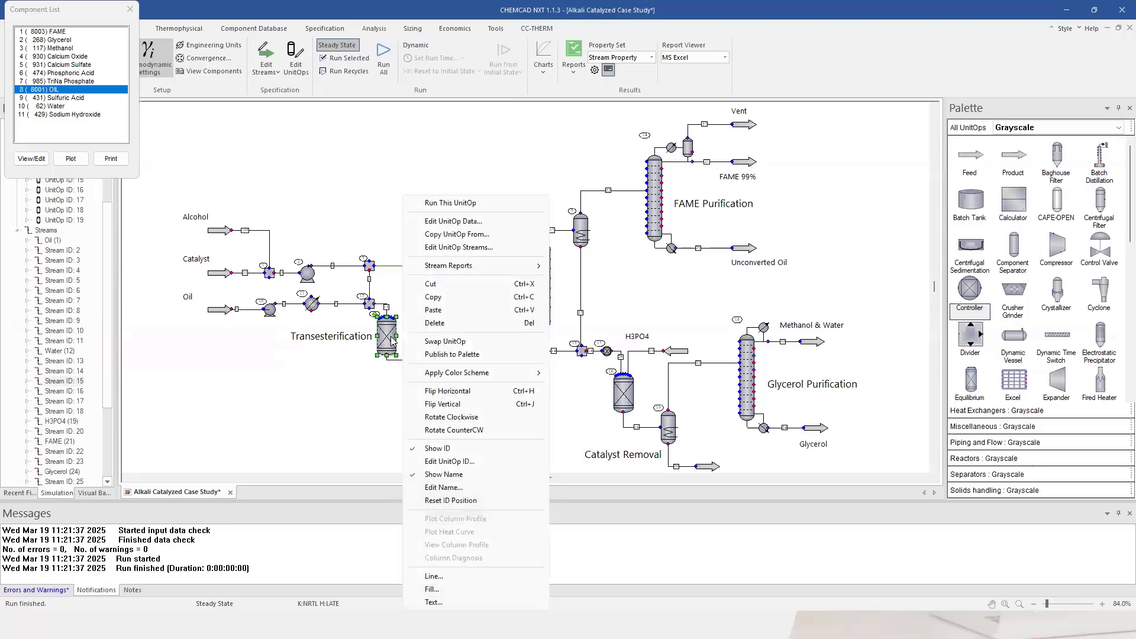
pyautogui.click(438, 203)
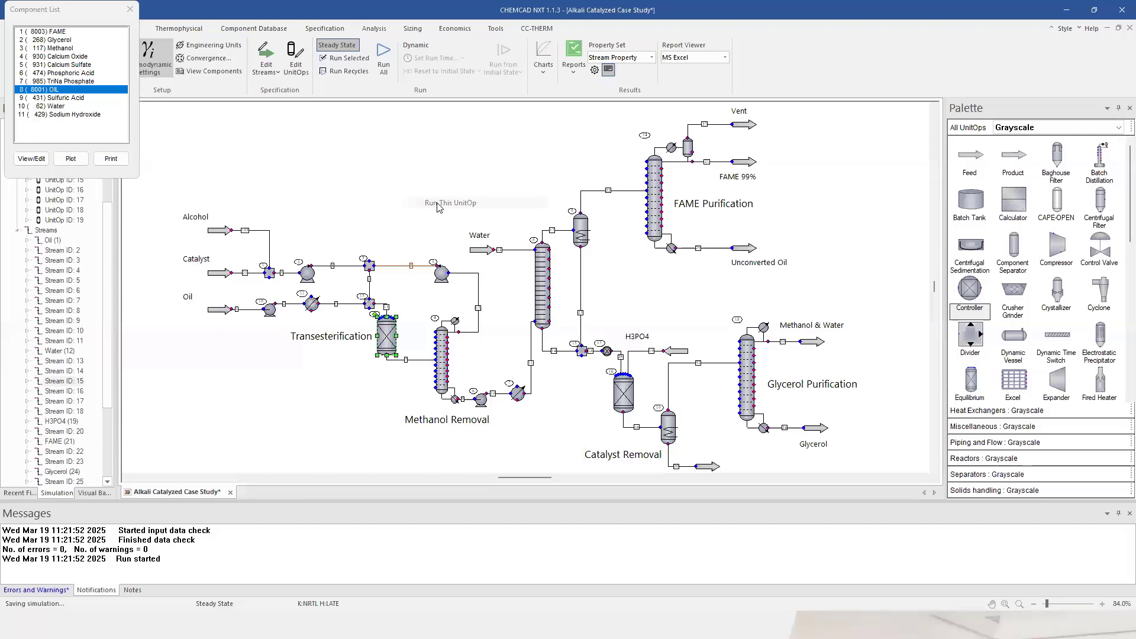
pyautogui.doubleClick(414, 360)
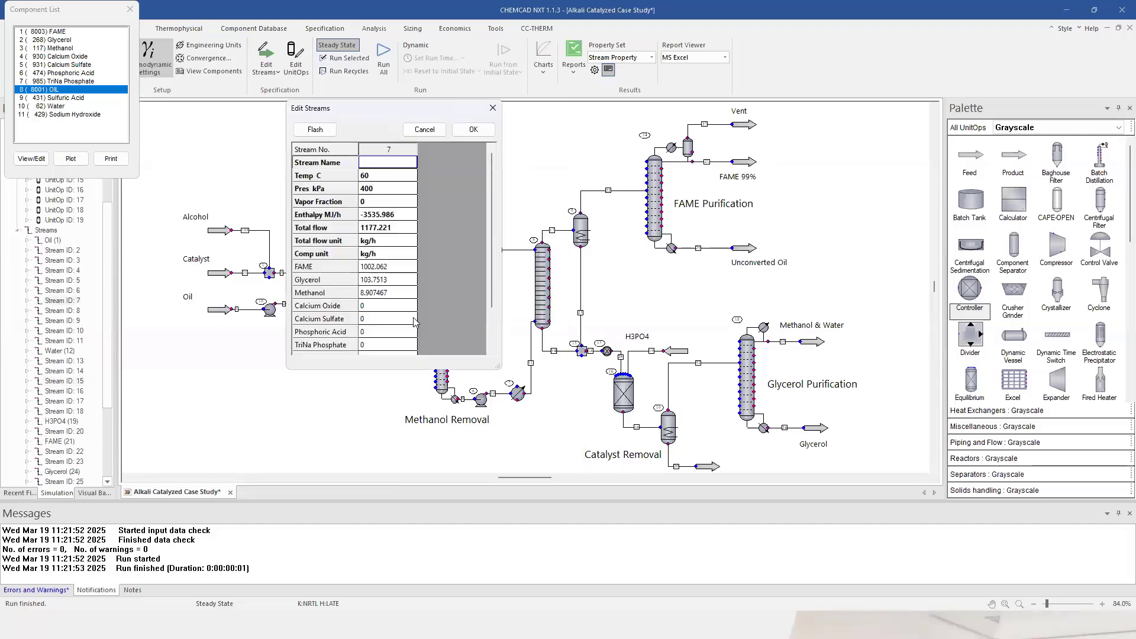
pyautogui.scroll(-2, 491, 206)
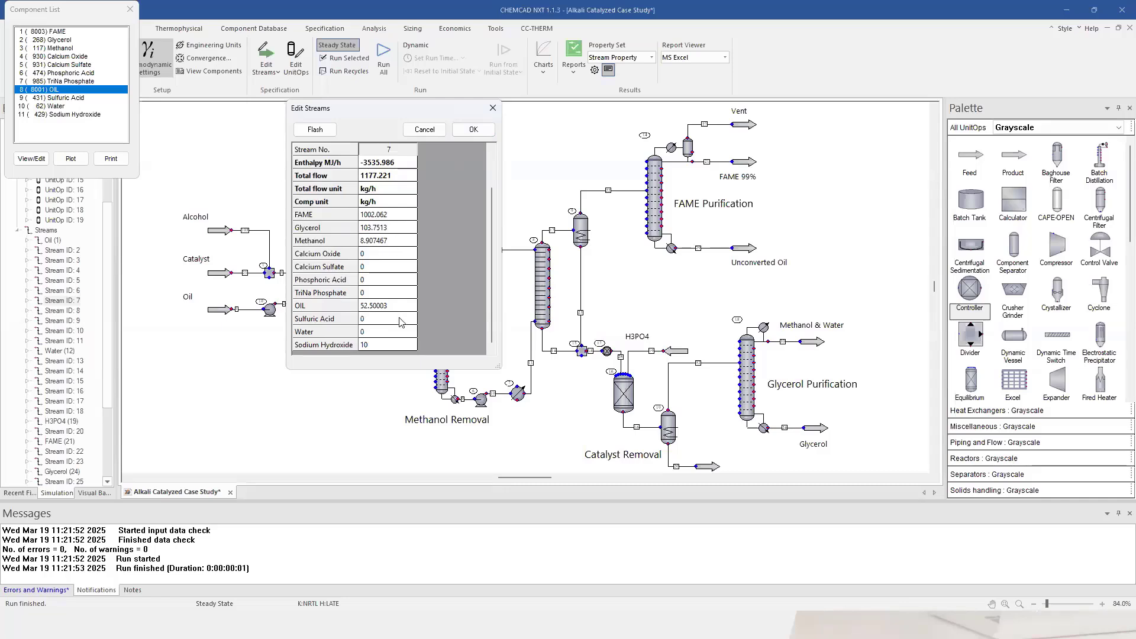
pyautogui.click(478, 132)
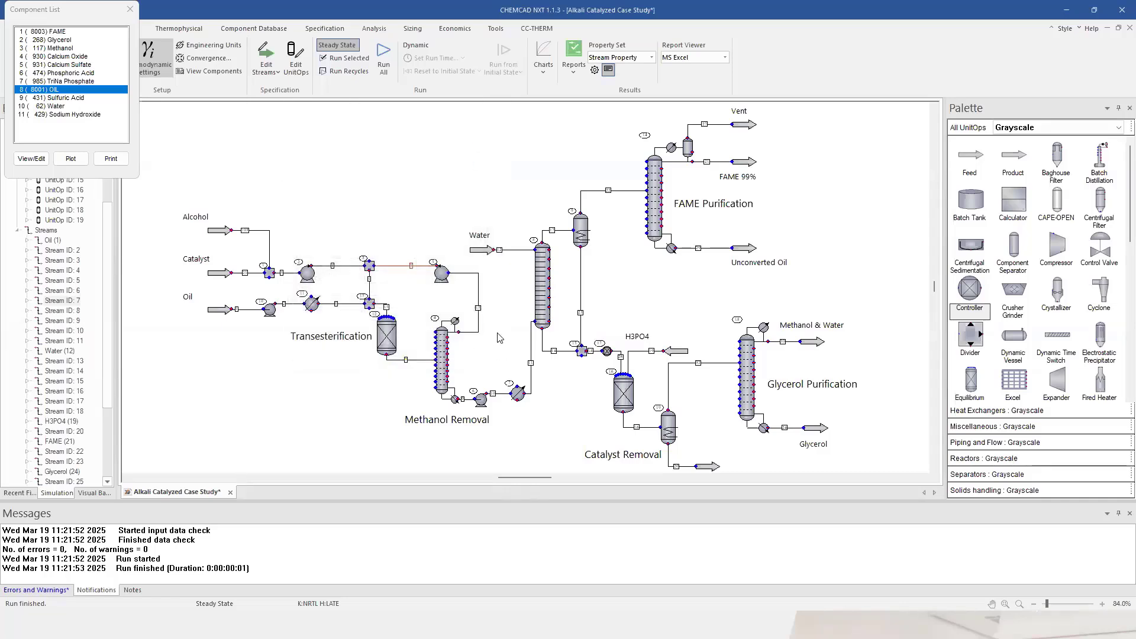
# Run the Transesterification and Methanol Removal units as one selection, solving their recycle loops.
pyautogui.moveTo(180, 176); pyautogui.dragTo(536, 433)
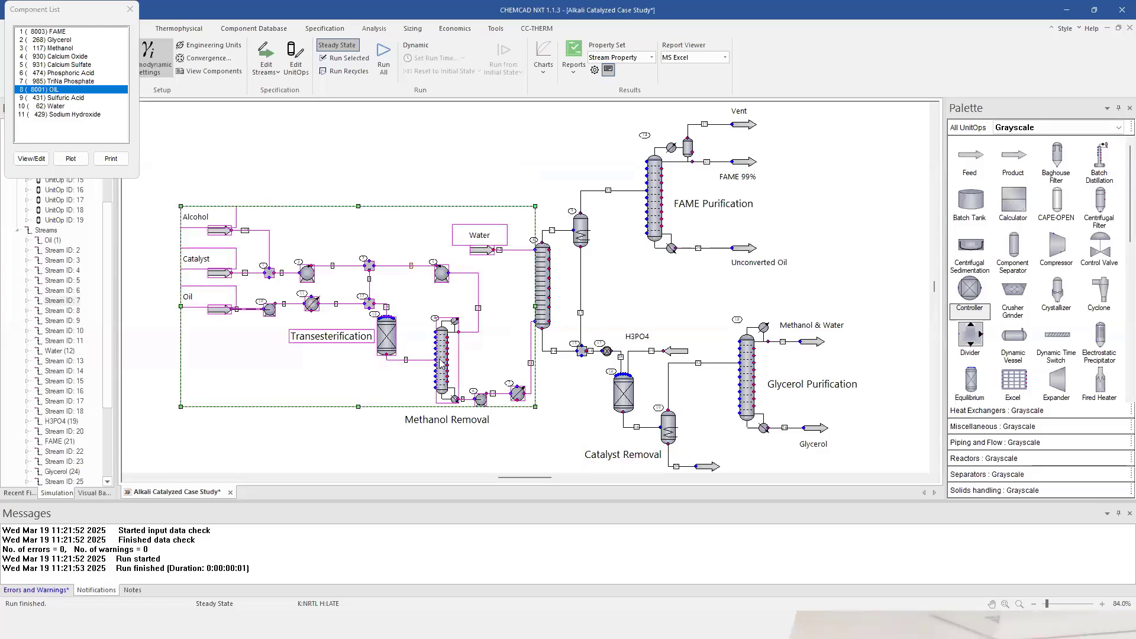
pyautogui.rightClick(453, 360)
pyautogui.click(500, 368)
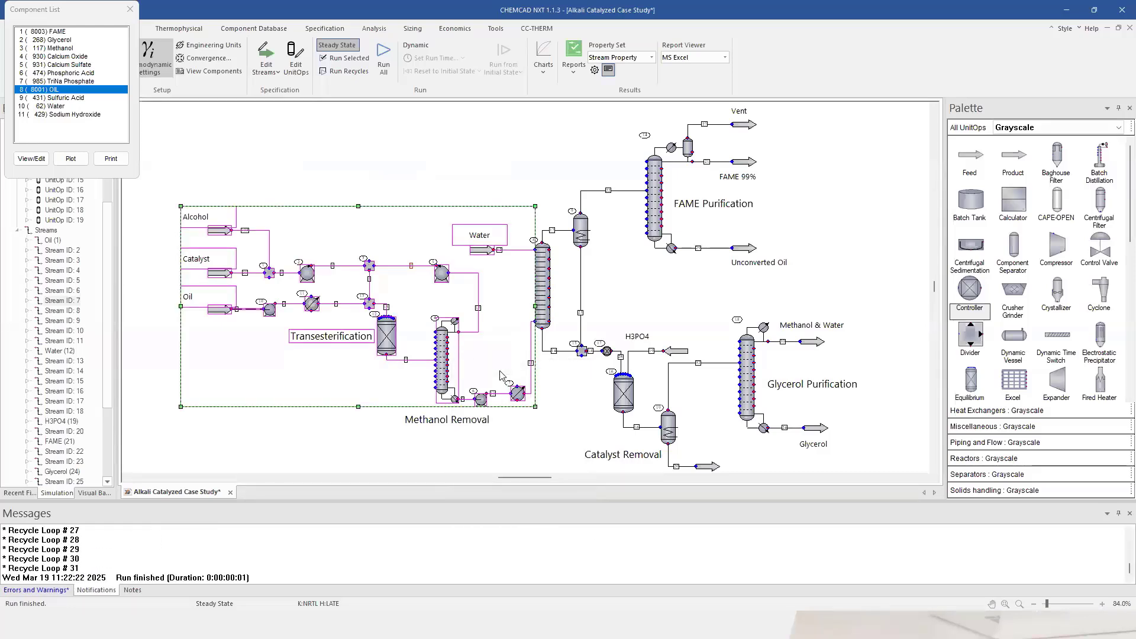
pyautogui.click(400, 139)
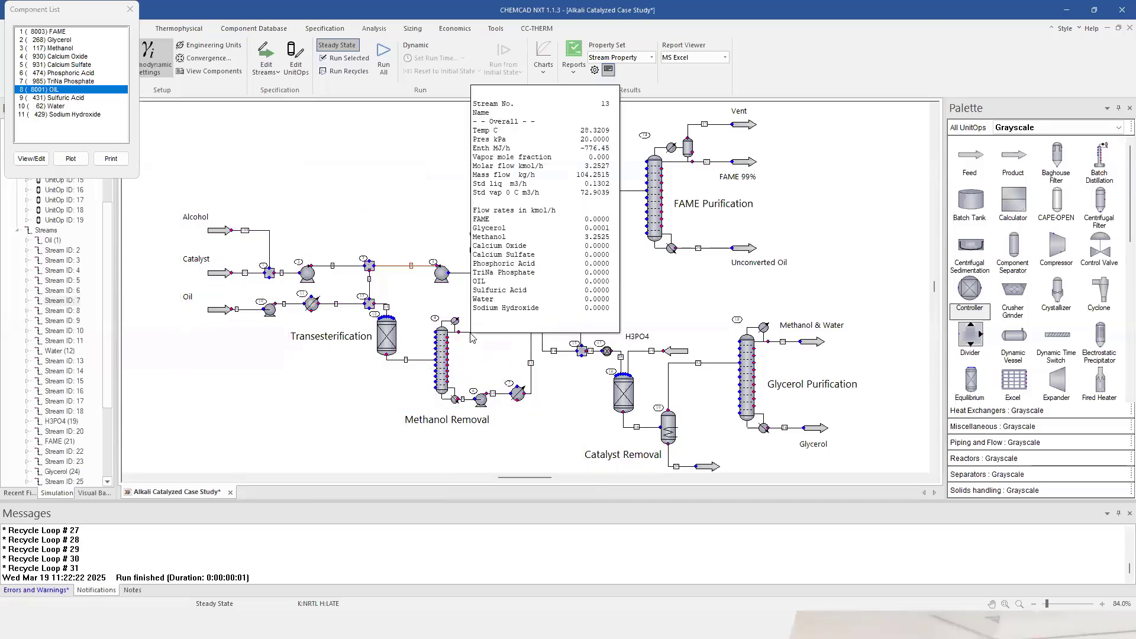
pyautogui.doubleClick(472, 337)
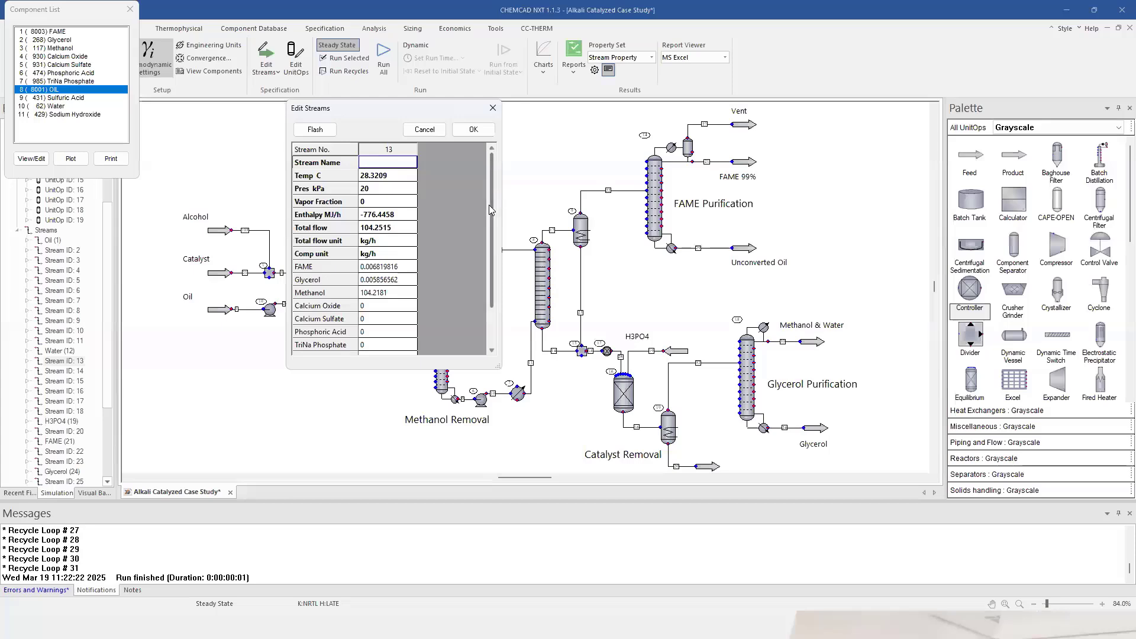
pyautogui.click(403, 267)
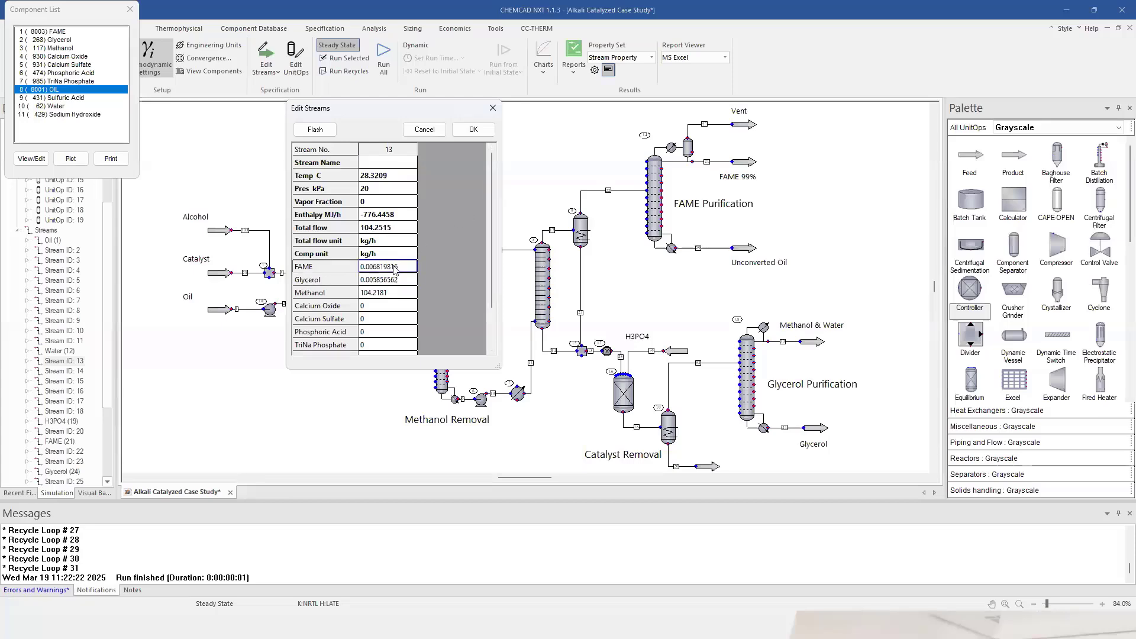
pyautogui.scroll(-2, 496, 302)
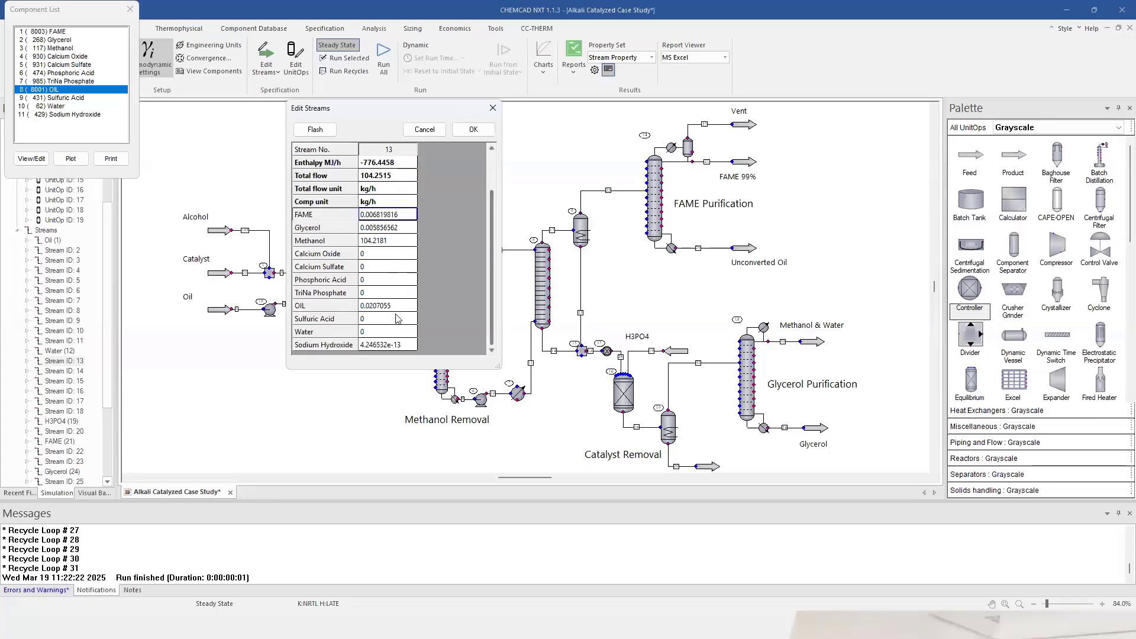
pyautogui.click(377, 244)
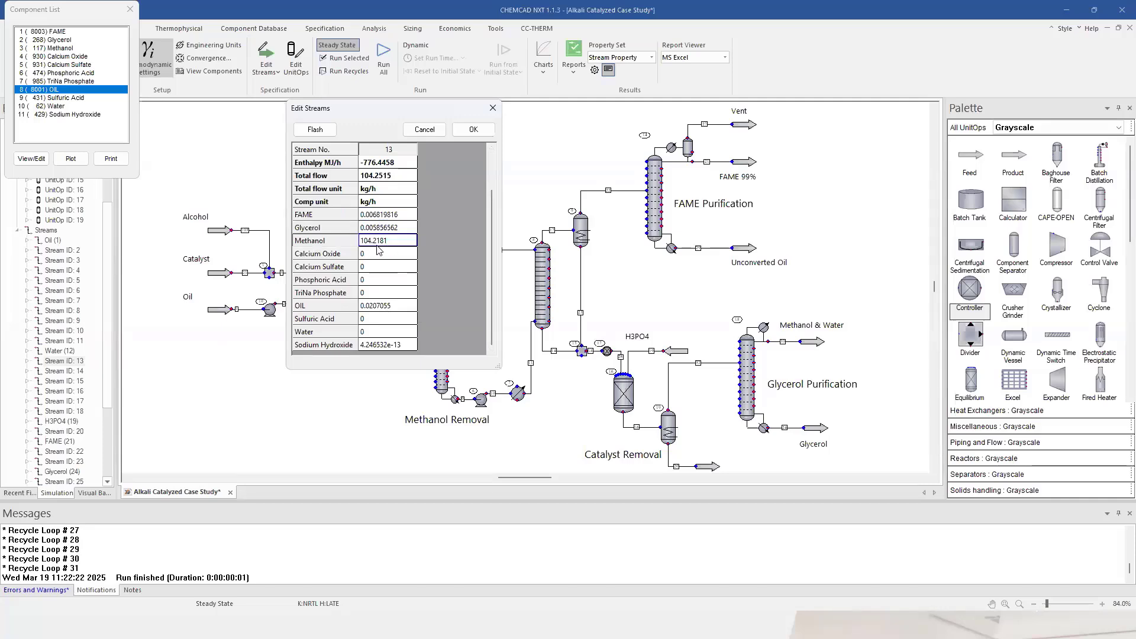
pyautogui.click(474, 130)
pyautogui.doubleClick(470, 400)
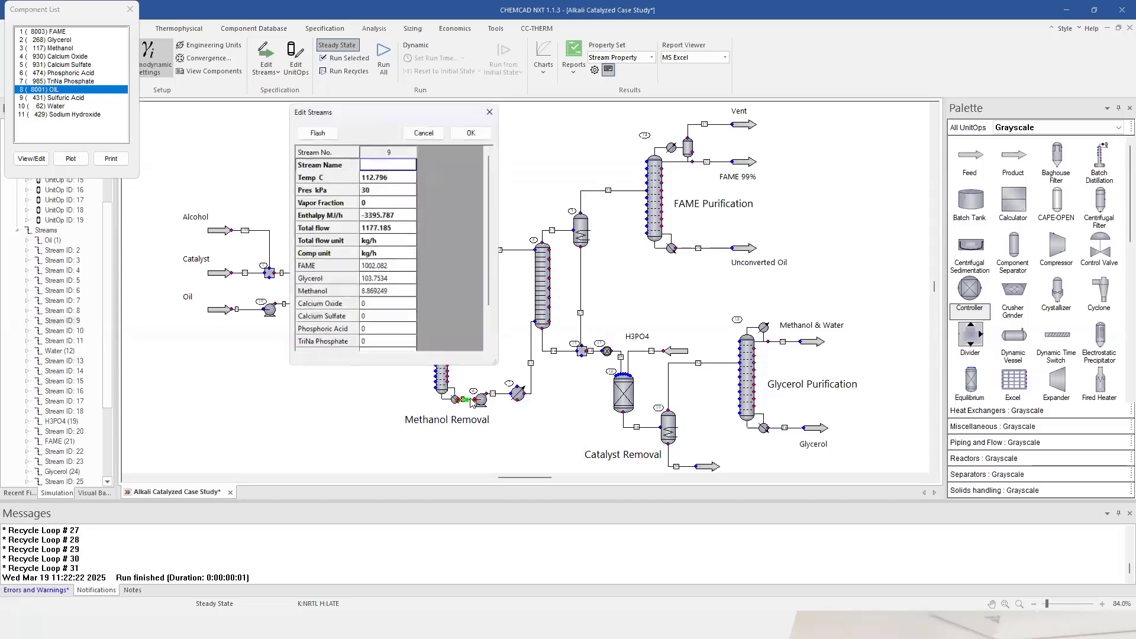
pyautogui.click(394, 267)
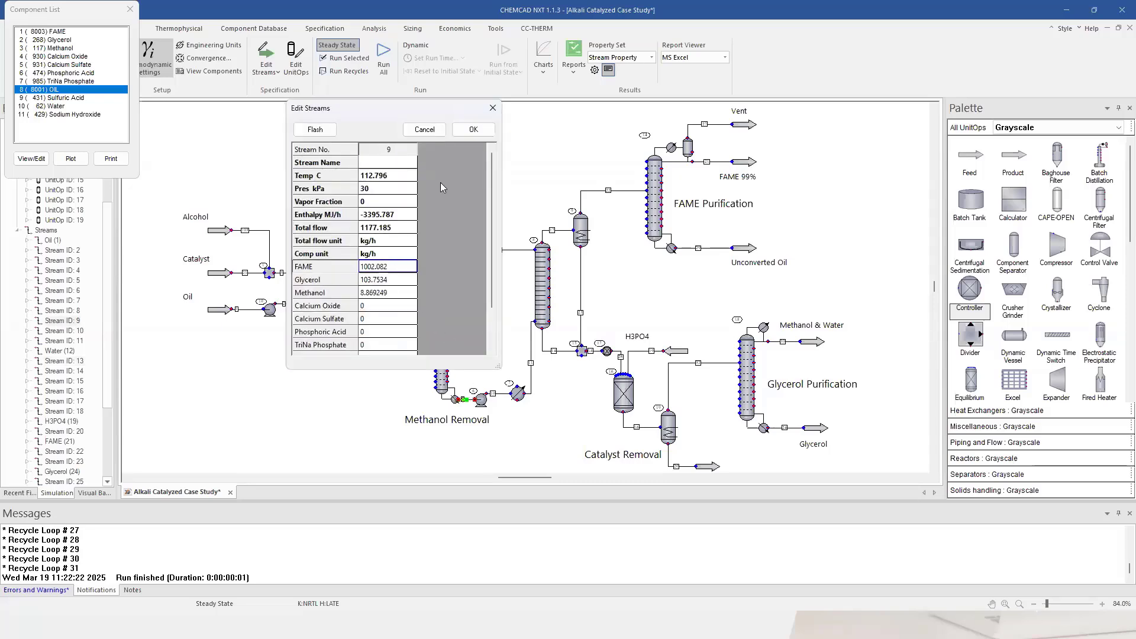
pyautogui.click(474, 130)
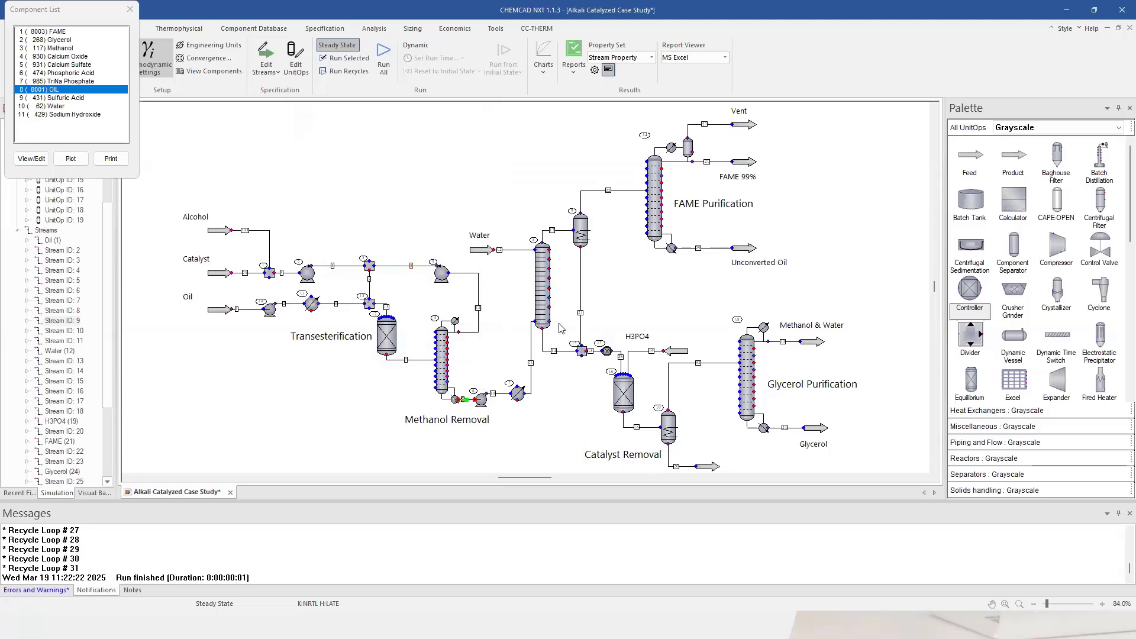
# Run liquid–liquid extractor 8 on its own without changing its settings.
pyautogui.doubleClick(544, 284)
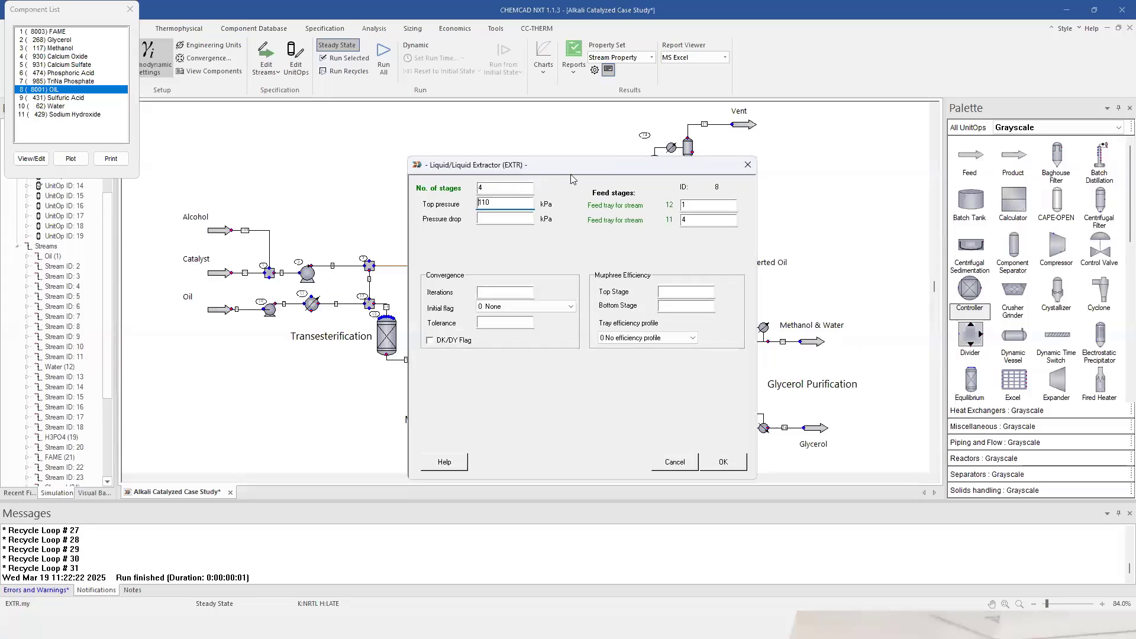
pyautogui.click(748, 165)
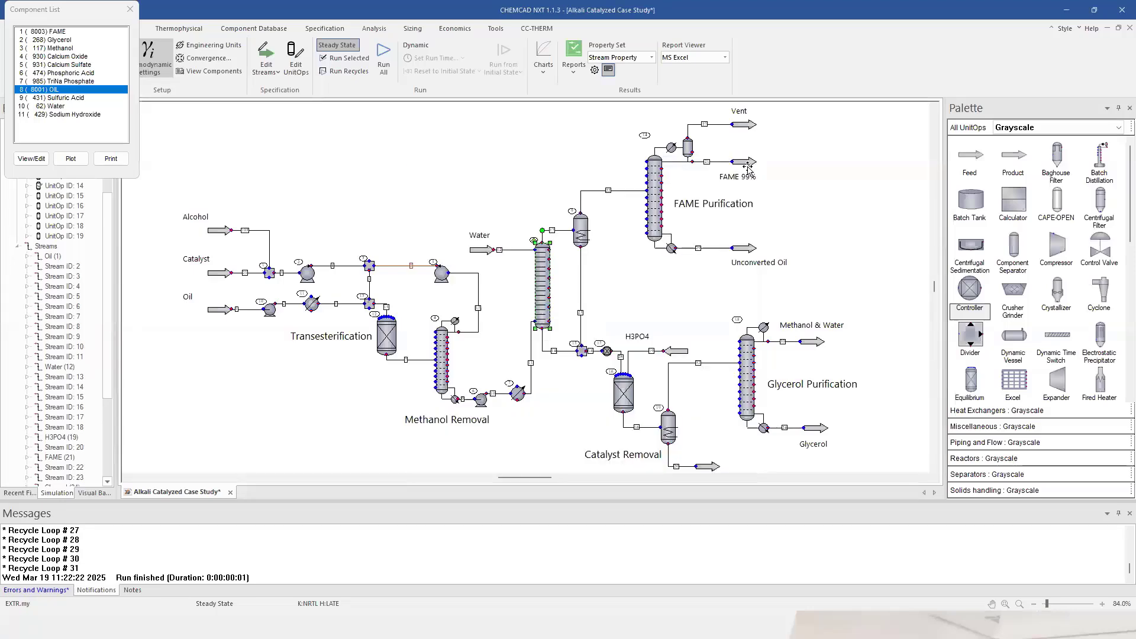
pyautogui.click(508, 185)
pyautogui.rightClick(545, 277)
pyautogui.click(613, 202)
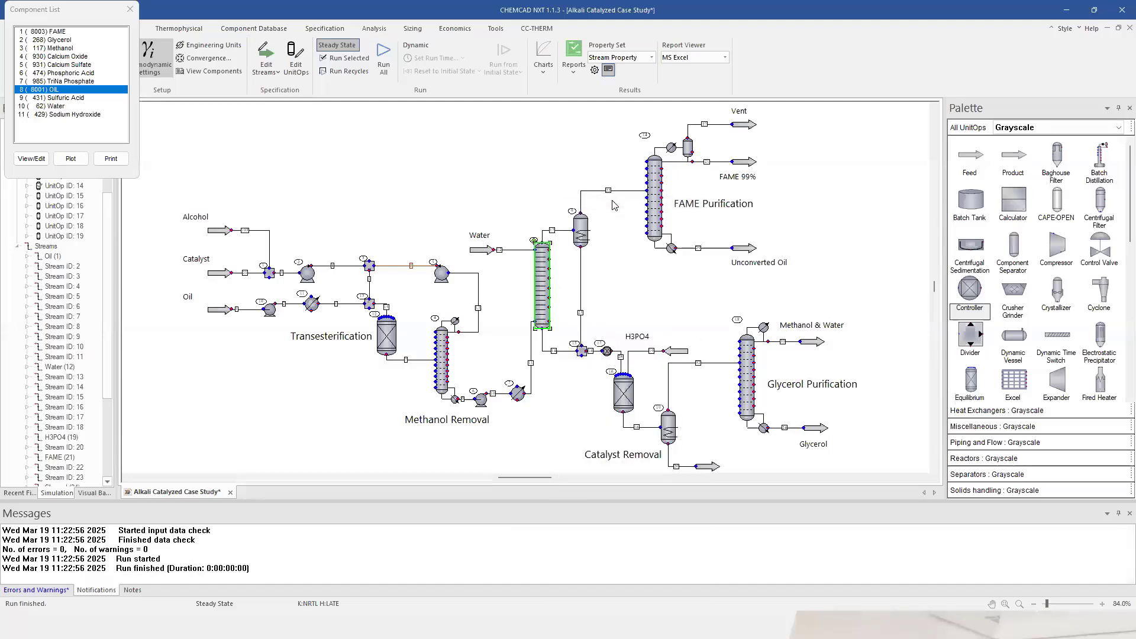
pyautogui.click(315, 146)
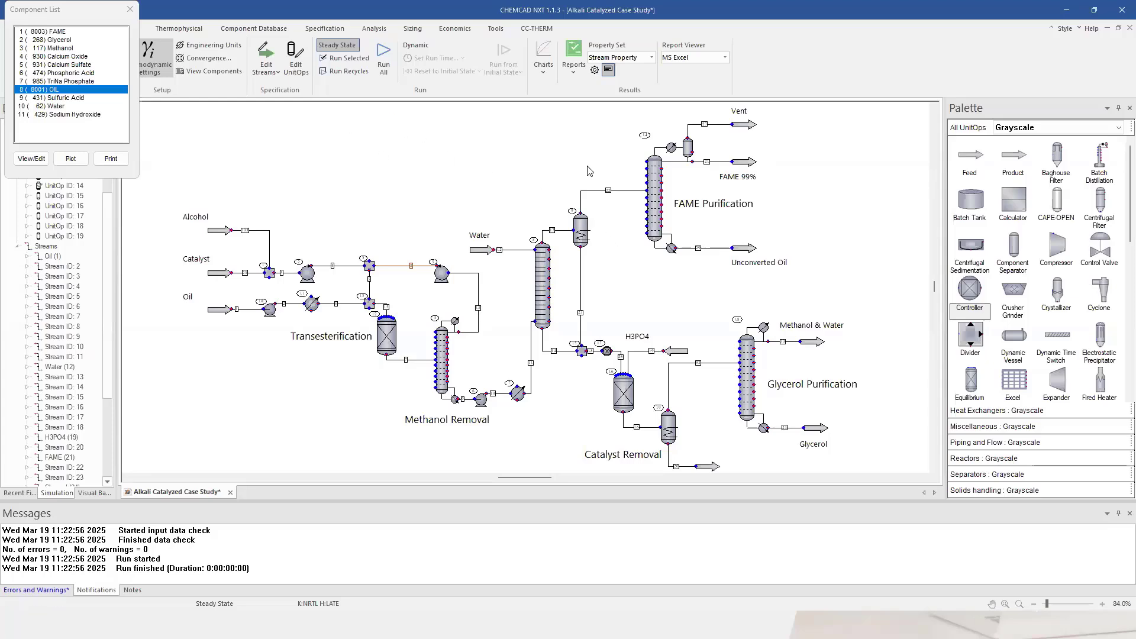
# Close the Component List window and select the extractor column.
pyautogui.click(131, 10)
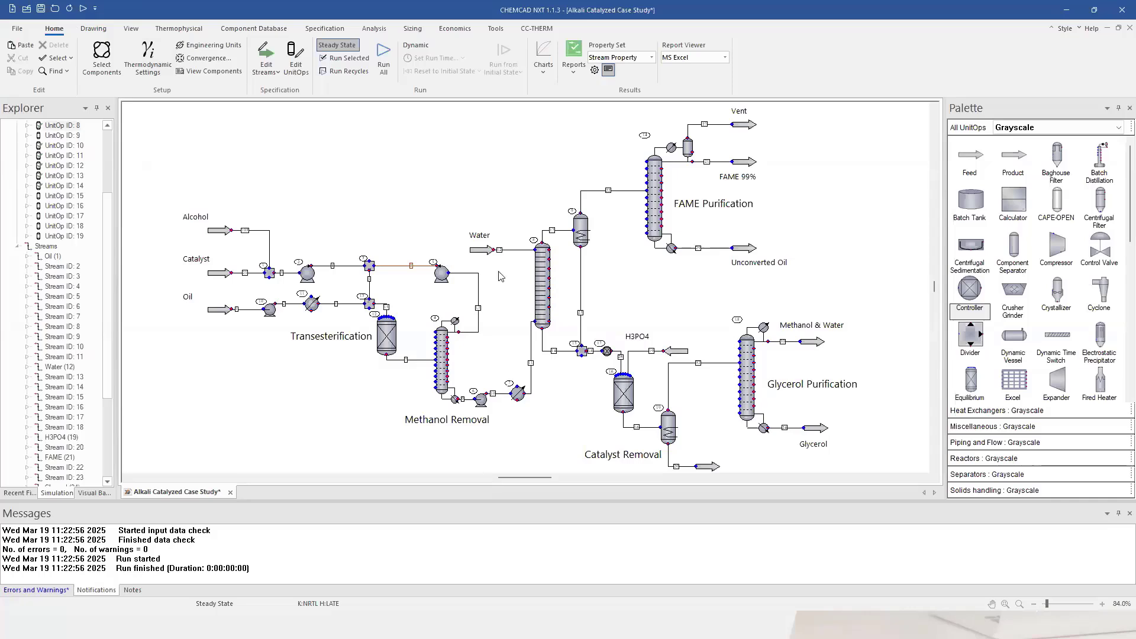
pyautogui.click(542, 274)
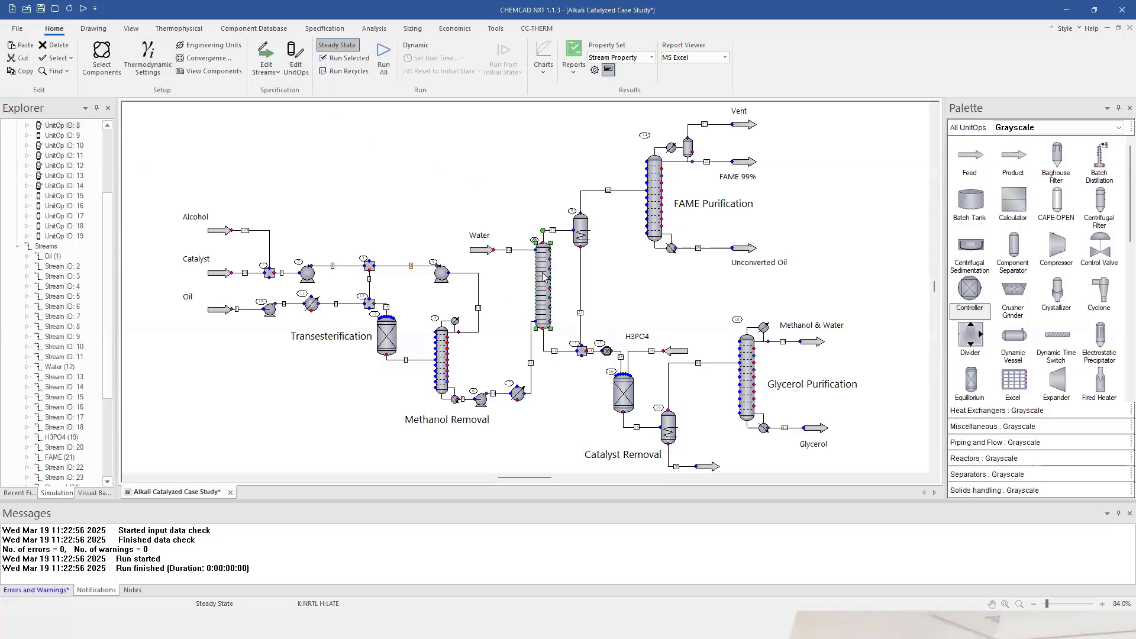
pyautogui.click(453, 182)
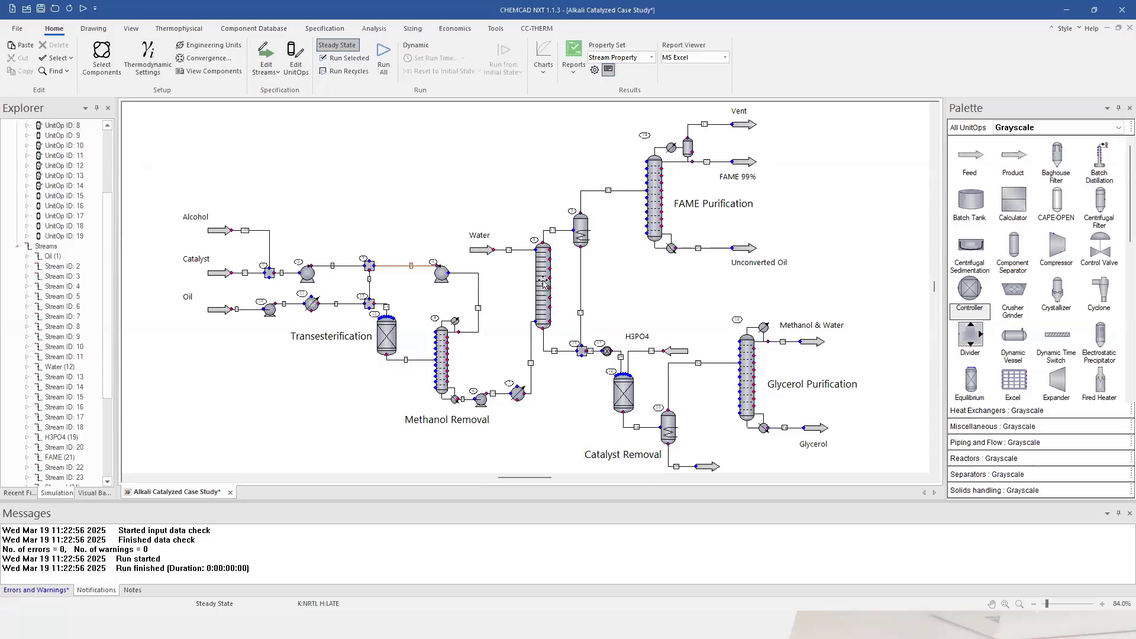
pyautogui.click(544, 283)
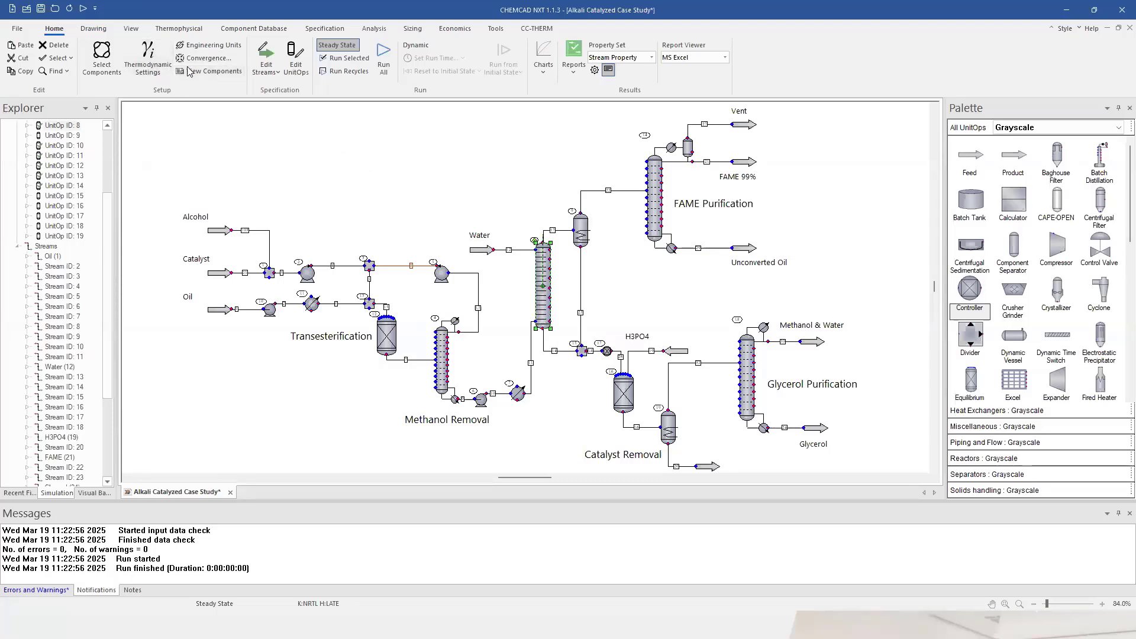
# Enable local thermodynamics and accept unit 8's Modified UNIFAC (Dortmund), vapor/liquid/liquid/solid models.
pyautogui.click(148, 68)
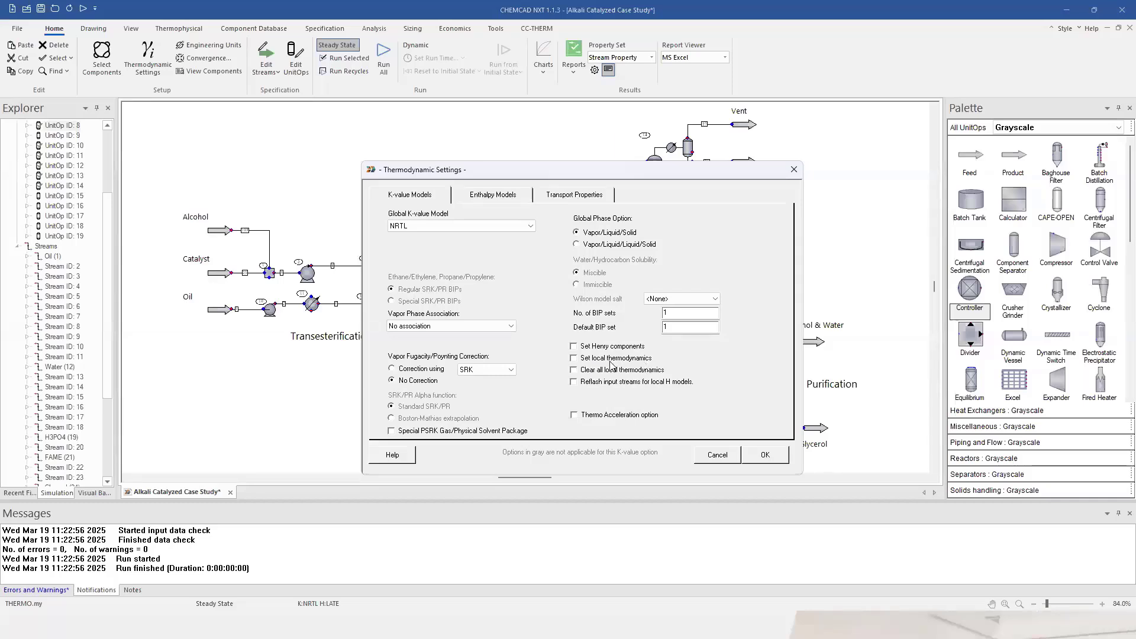
pyautogui.click(575, 360)
pyautogui.click(769, 460)
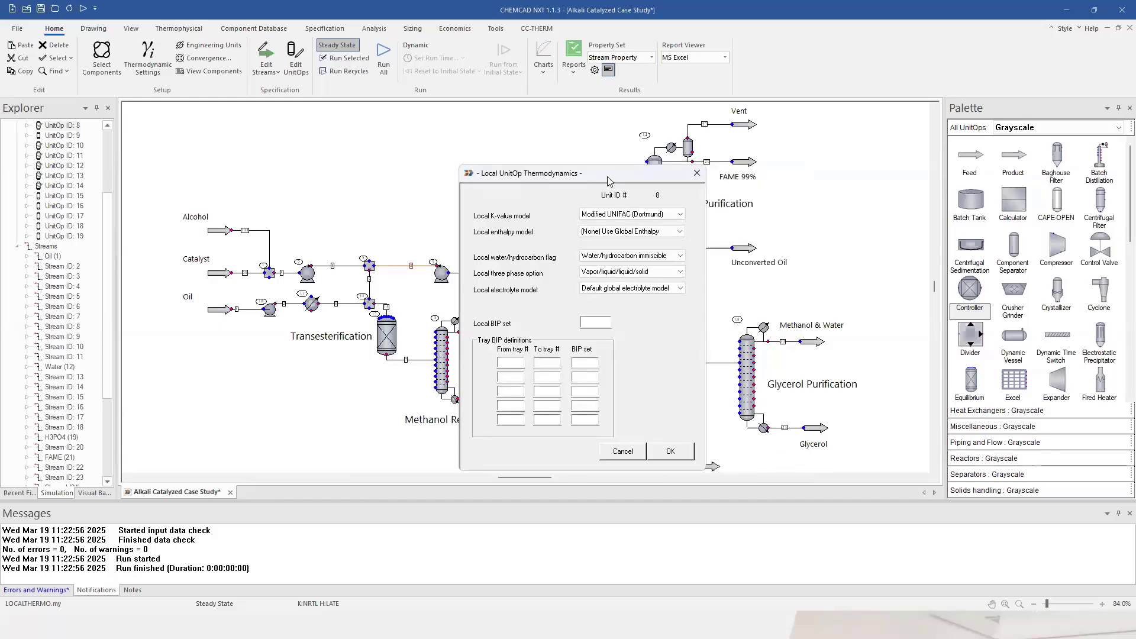
pyautogui.moveTo(597, 184); pyautogui.dragTo(446, 188)
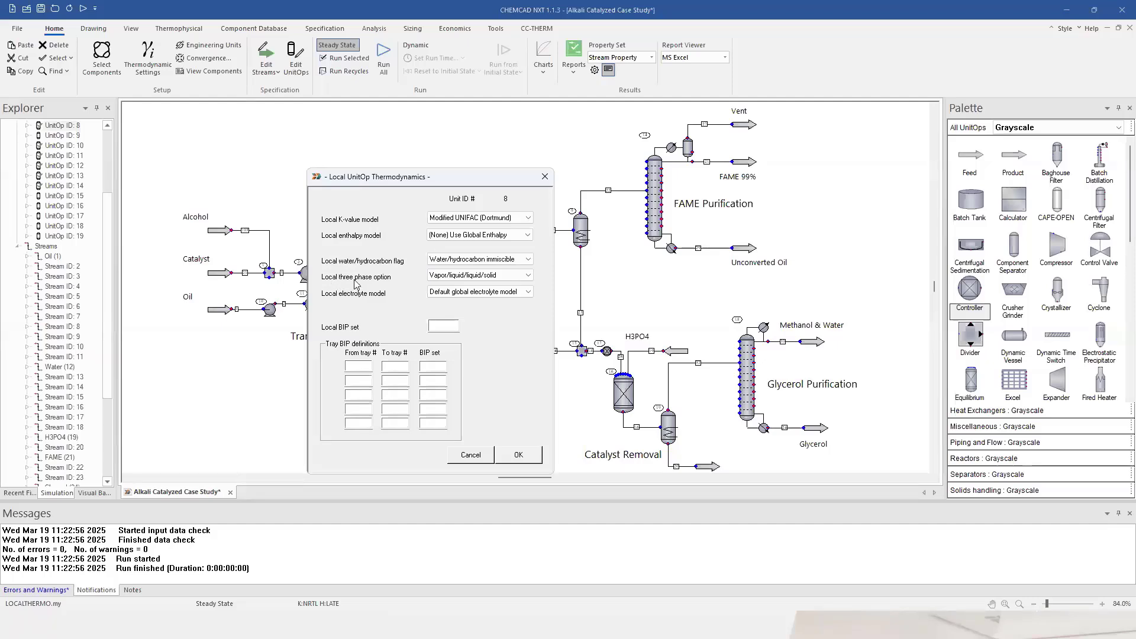
pyautogui.click(518, 455)
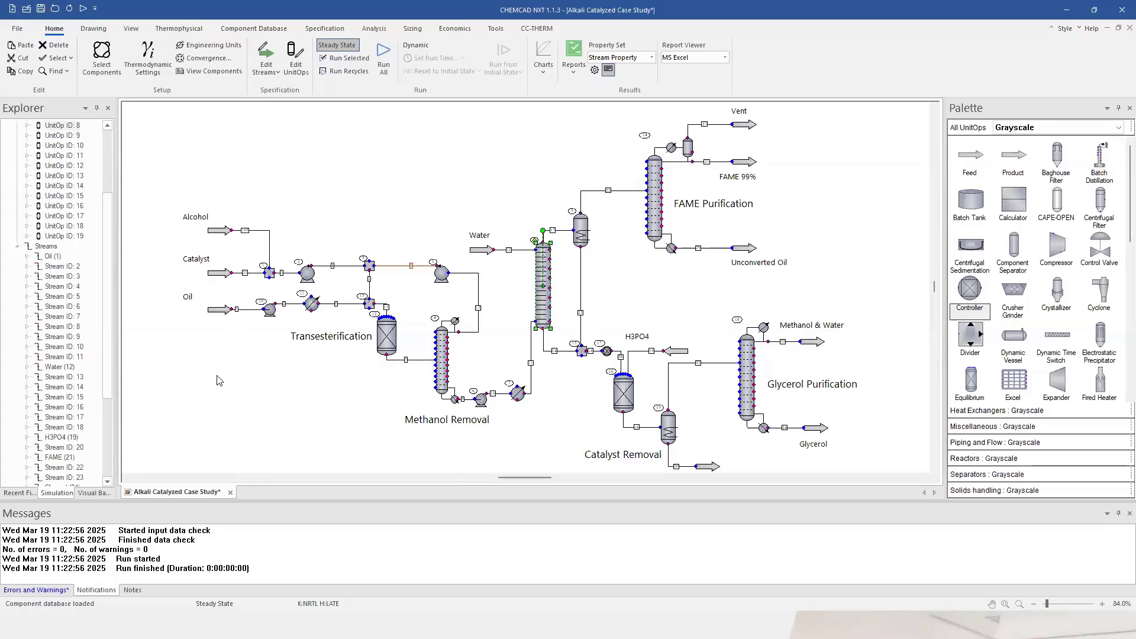
pyautogui.click(521, 196)
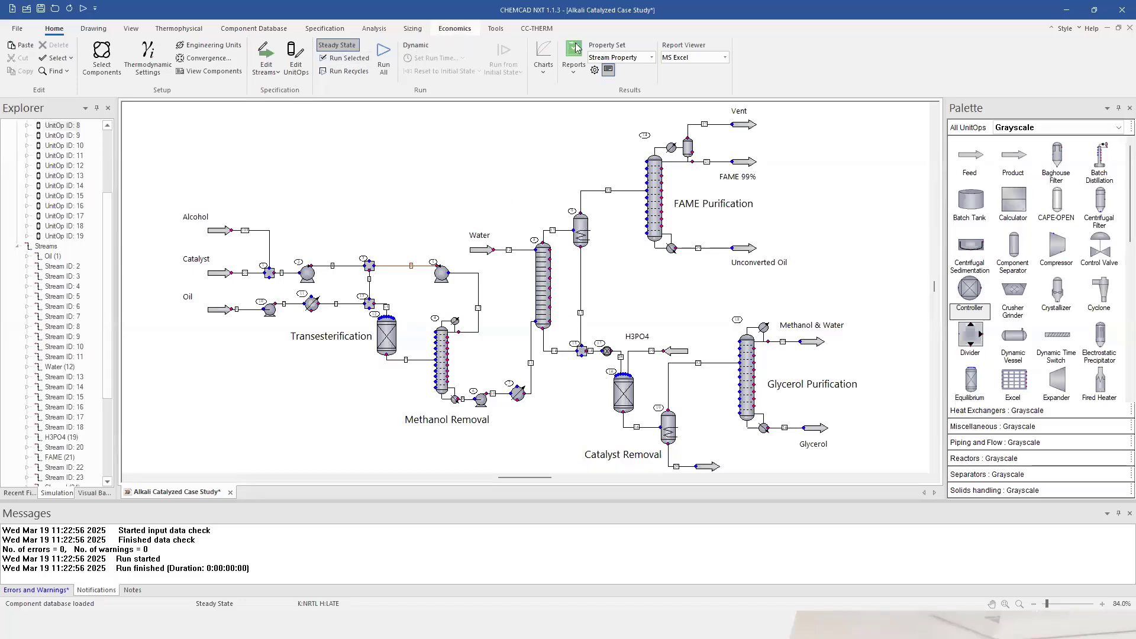
pyautogui.click(543, 64)
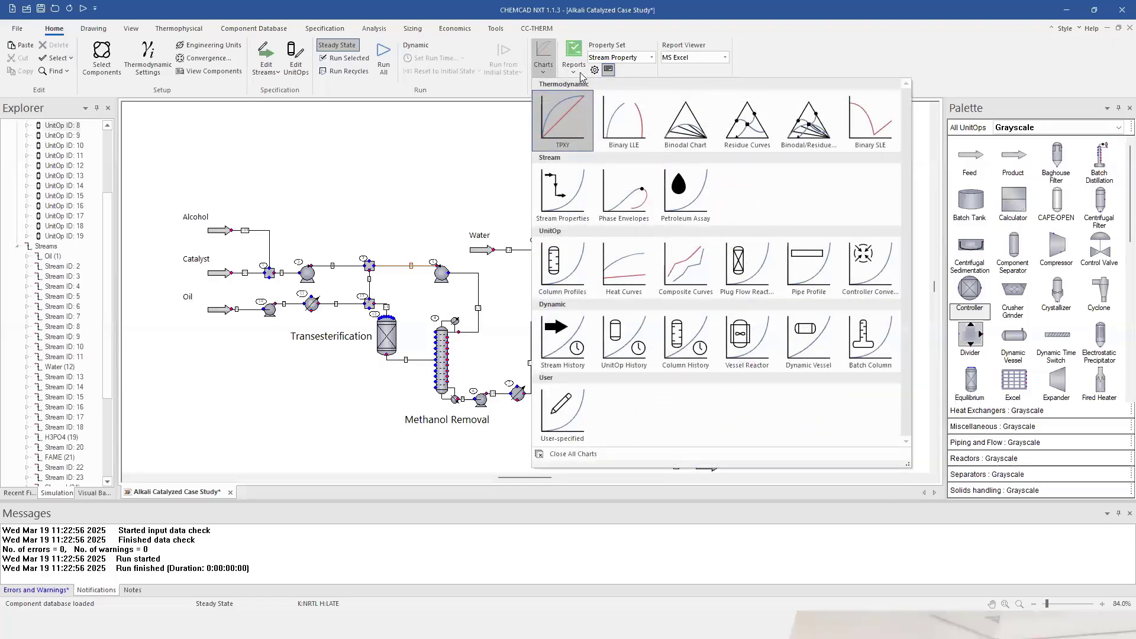
pyautogui.click(575, 70)
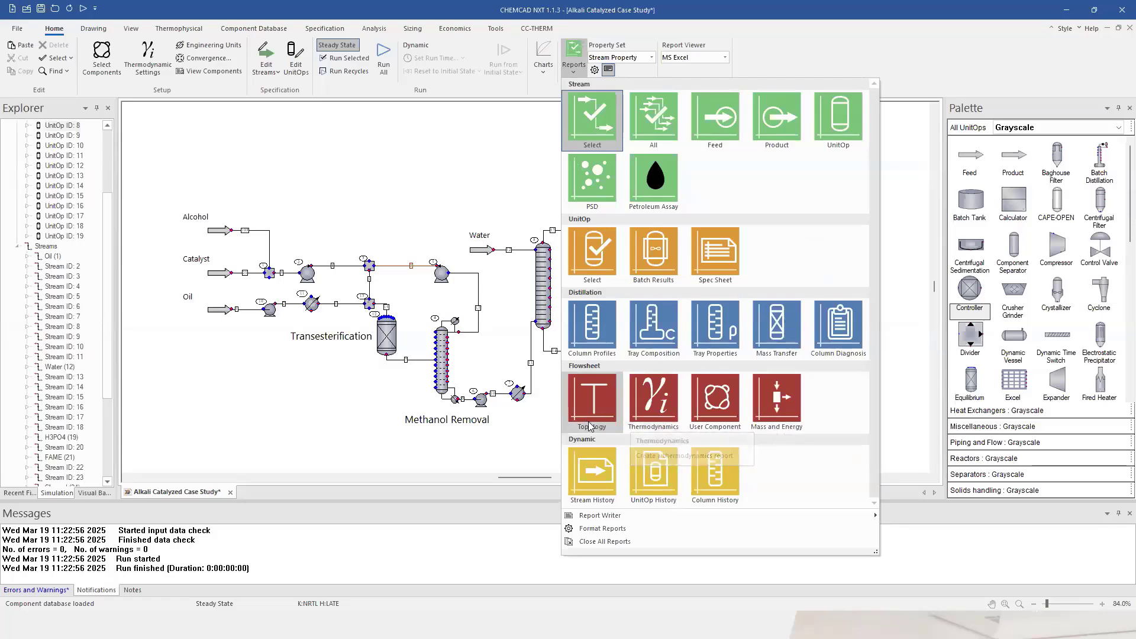
pyautogui.click(650, 417)
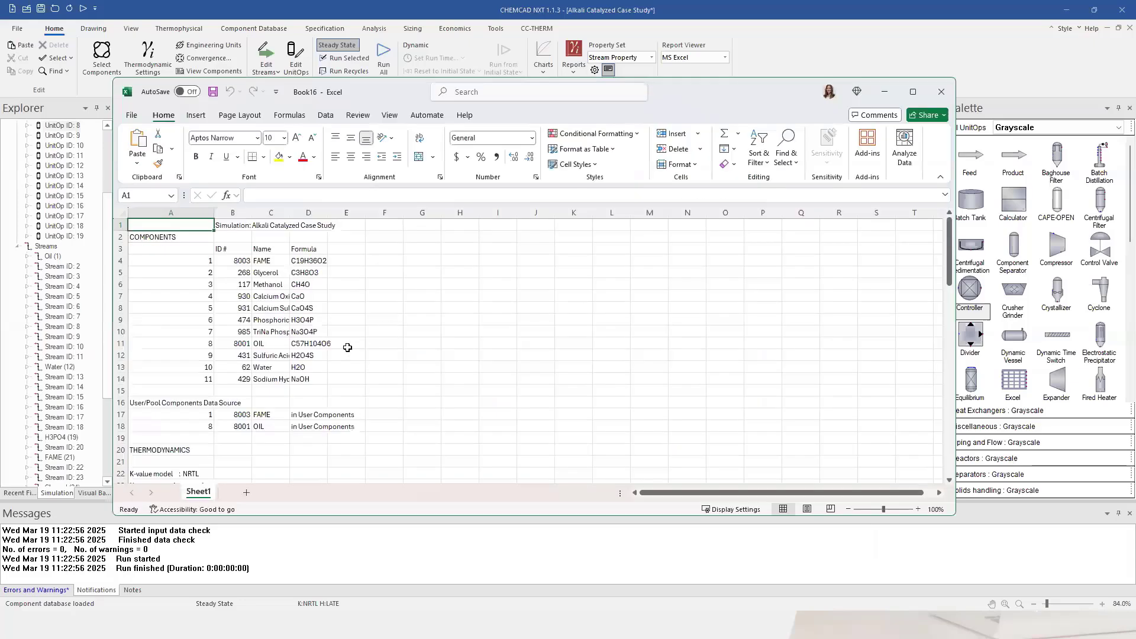
pyautogui.scroll(-7, 347, 348)
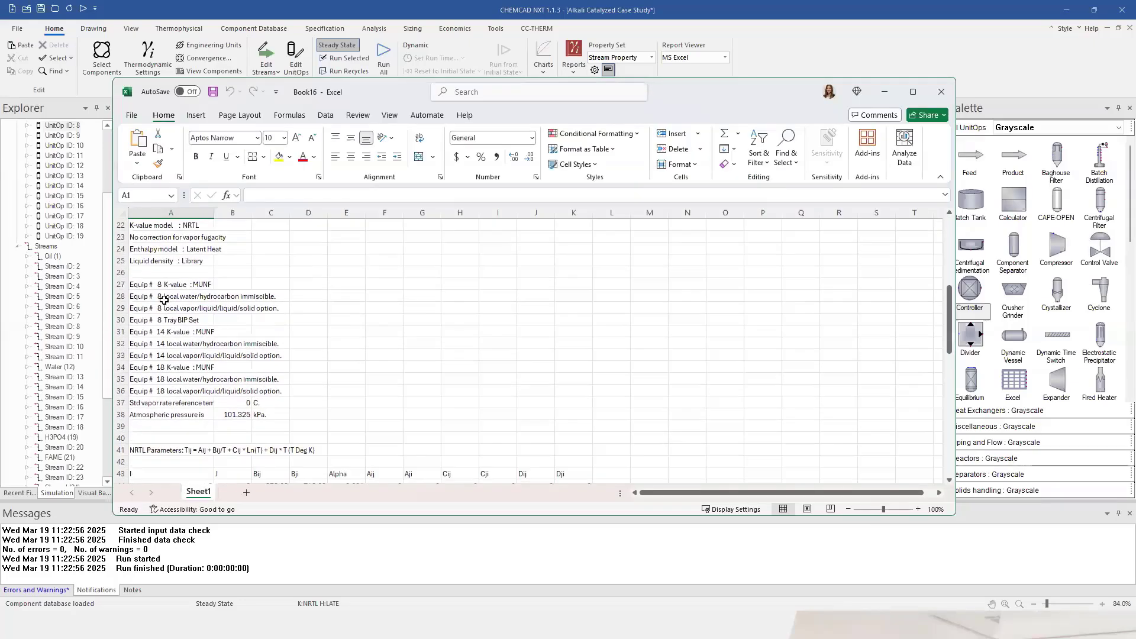
pyautogui.moveTo(136, 286); pyautogui.dragTo(285, 388)
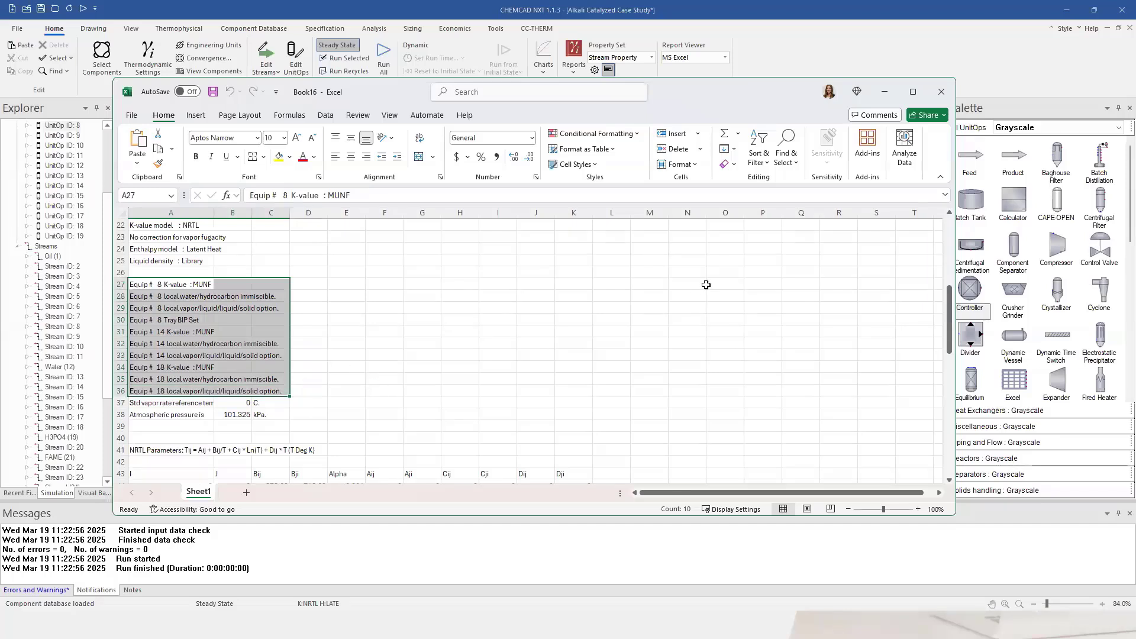
pyautogui.click(943, 93)
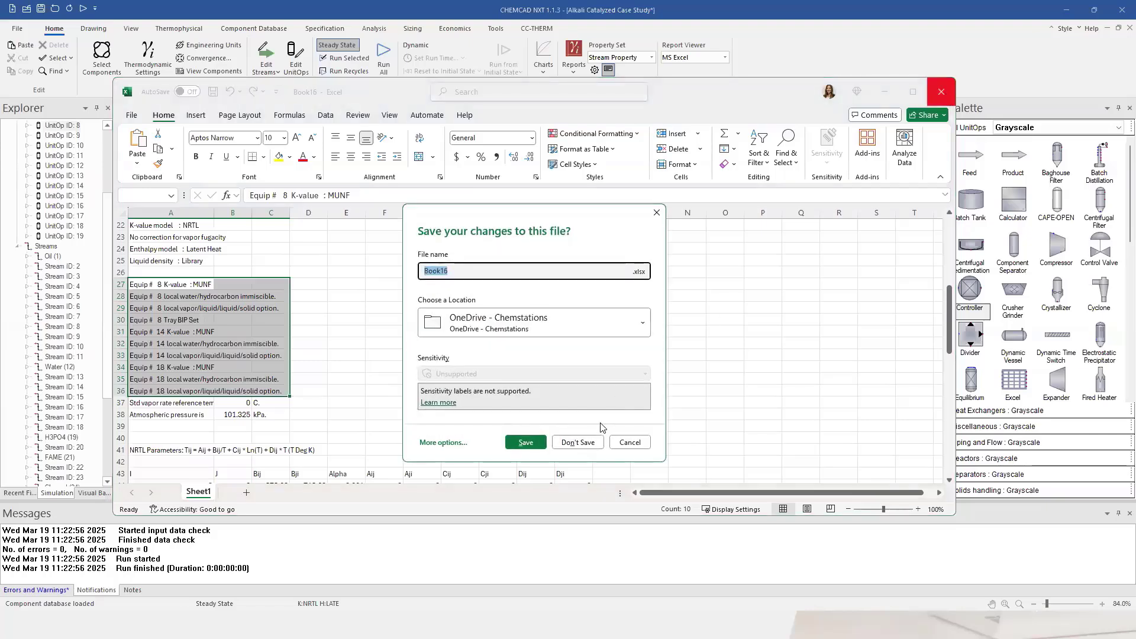
pyautogui.click(599, 444)
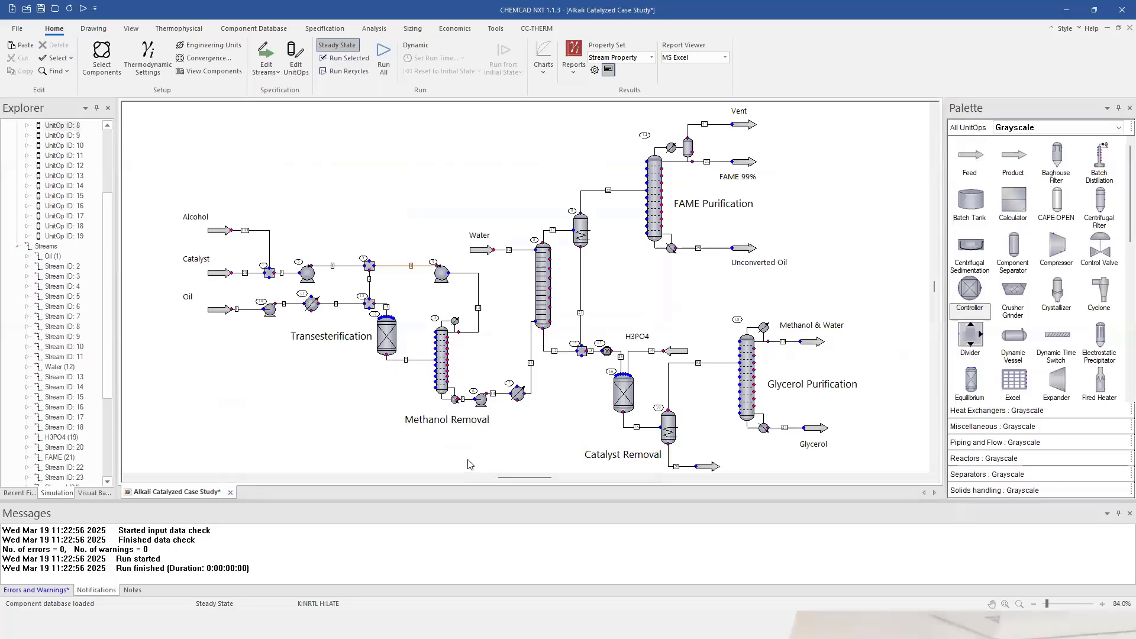
# Inspect the data of streams 17 and 16.
pyautogui.moveTo(528, 482); pyautogui.dragTo(541, 484)
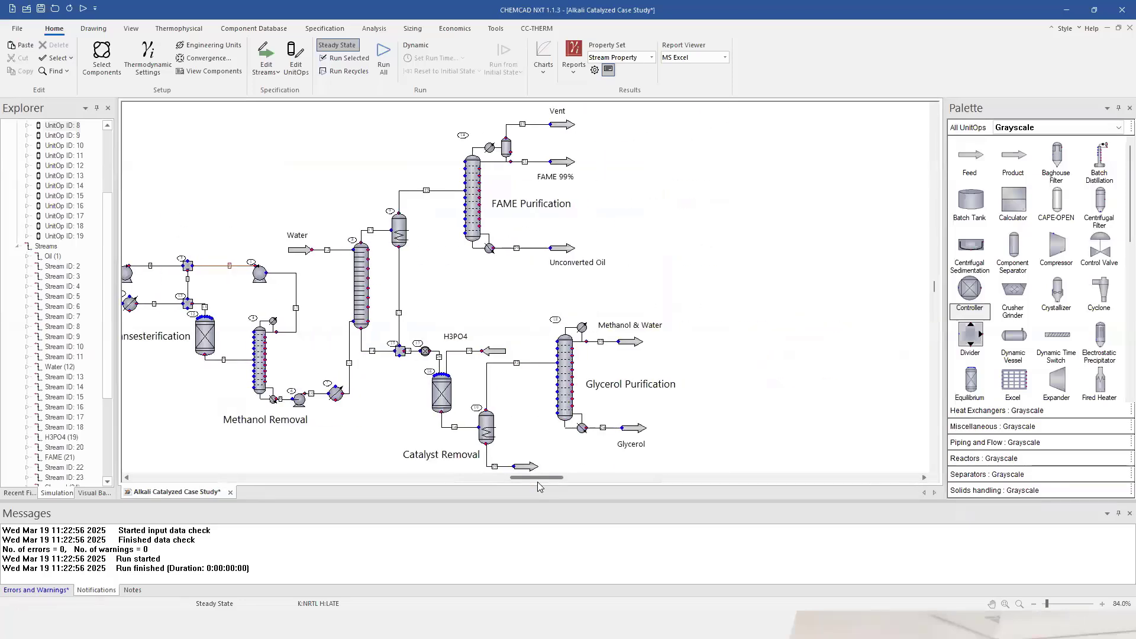
pyautogui.doubleClick(373, 231)
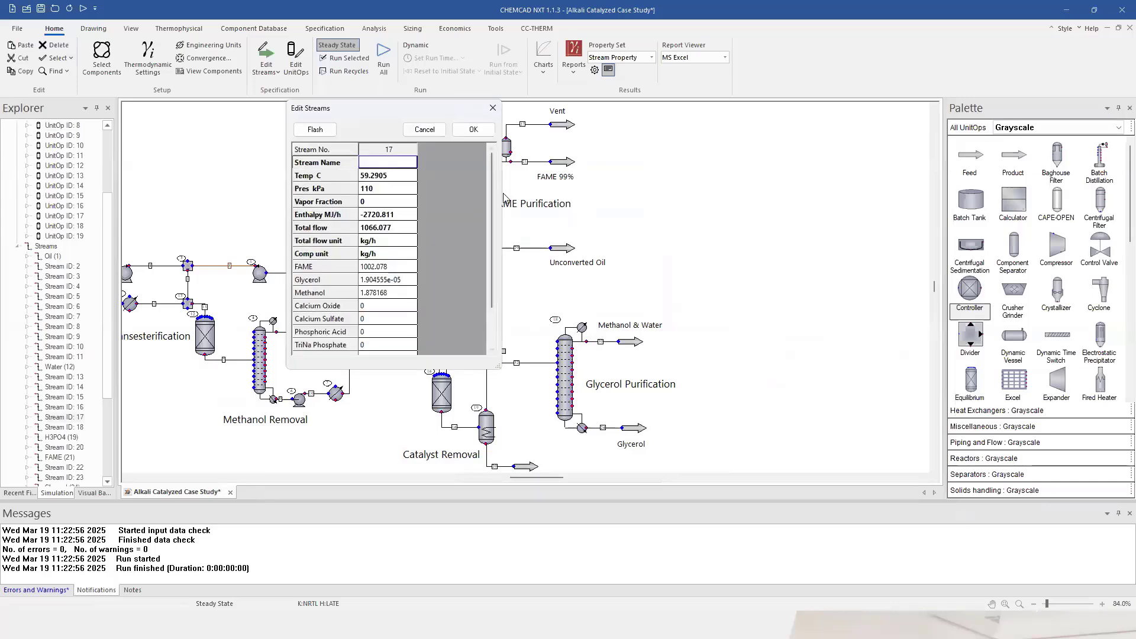
pyautogui.scroll(-2, 491, 233)
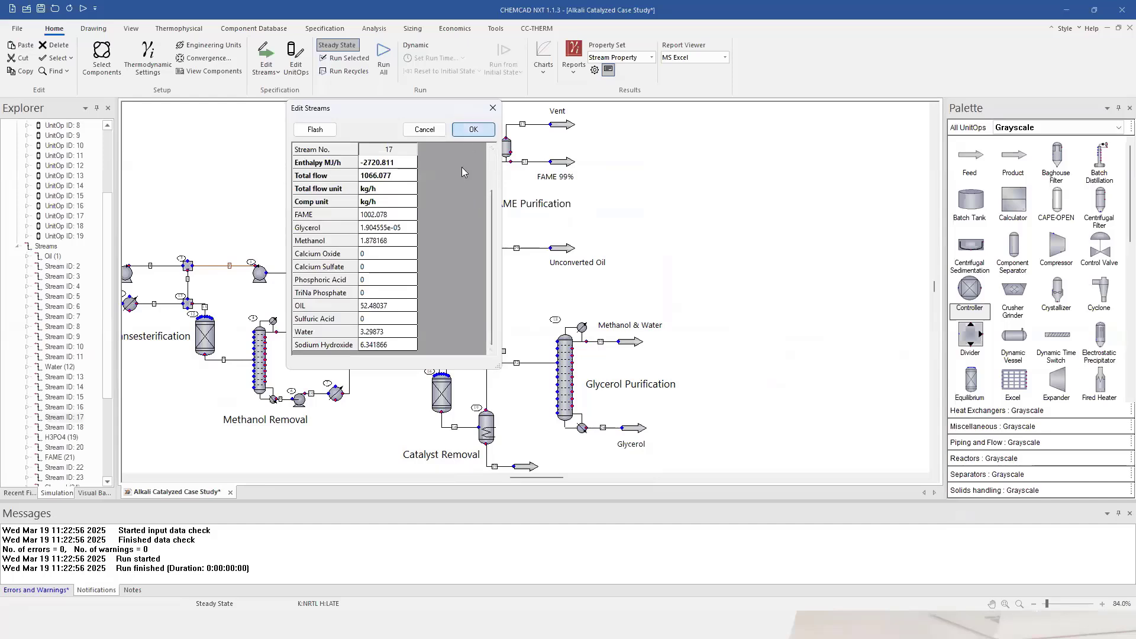
pyautogui.click(472, 129)
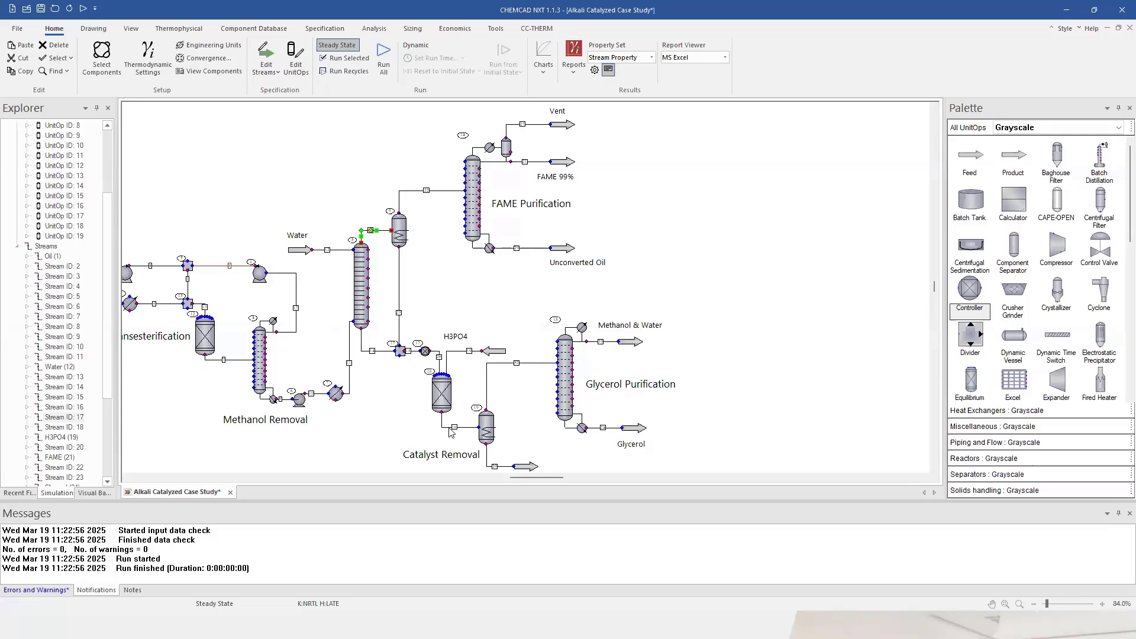
pyautogui.moveTo(452, 433)
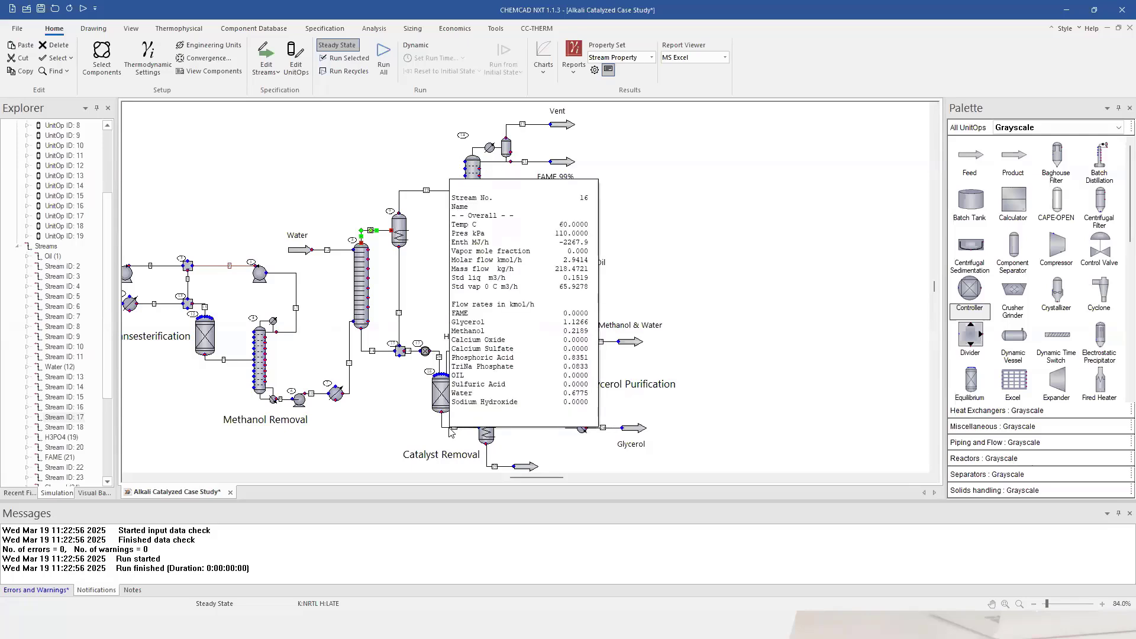
pyautogui.doubleClick(451, 432)
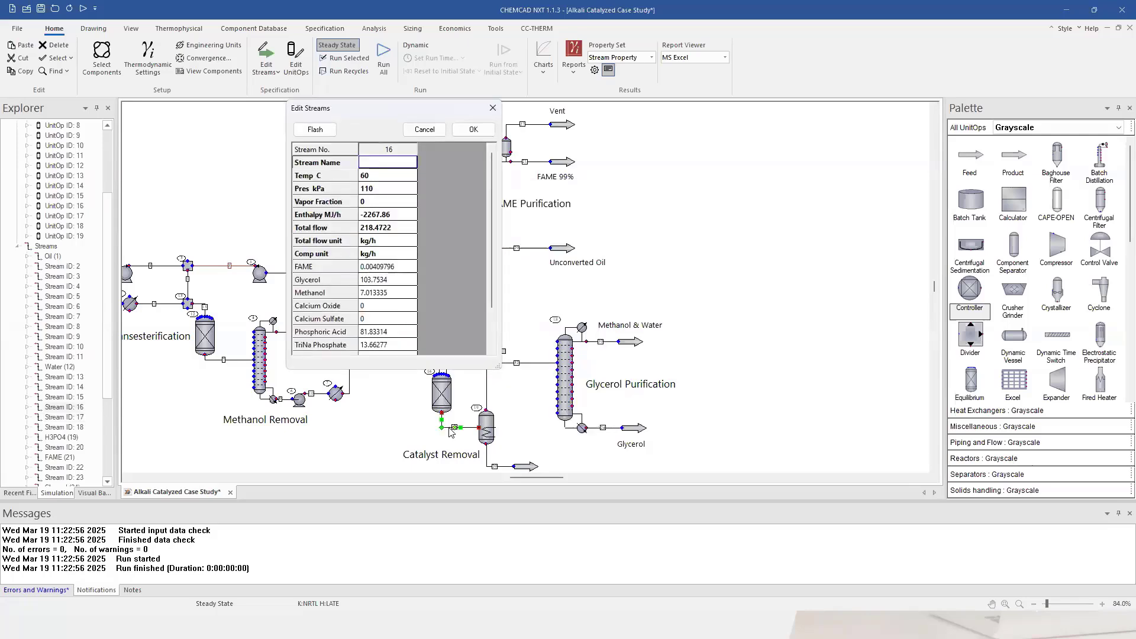
pyautogui.scroll(-2, 492, 203)
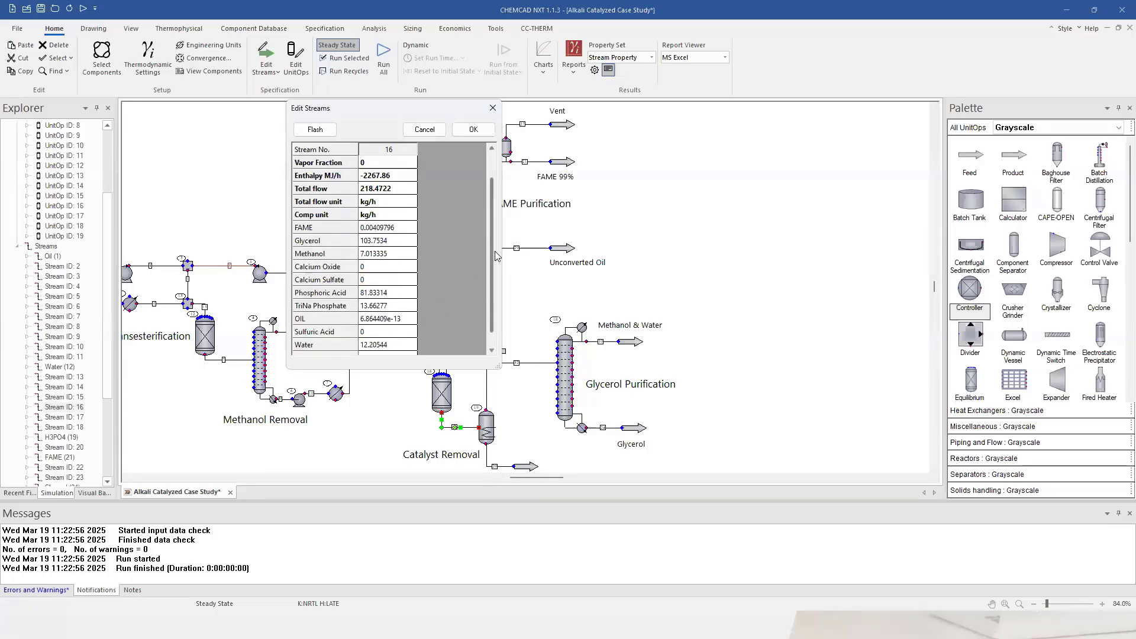
pyautogui.click(473, 129)
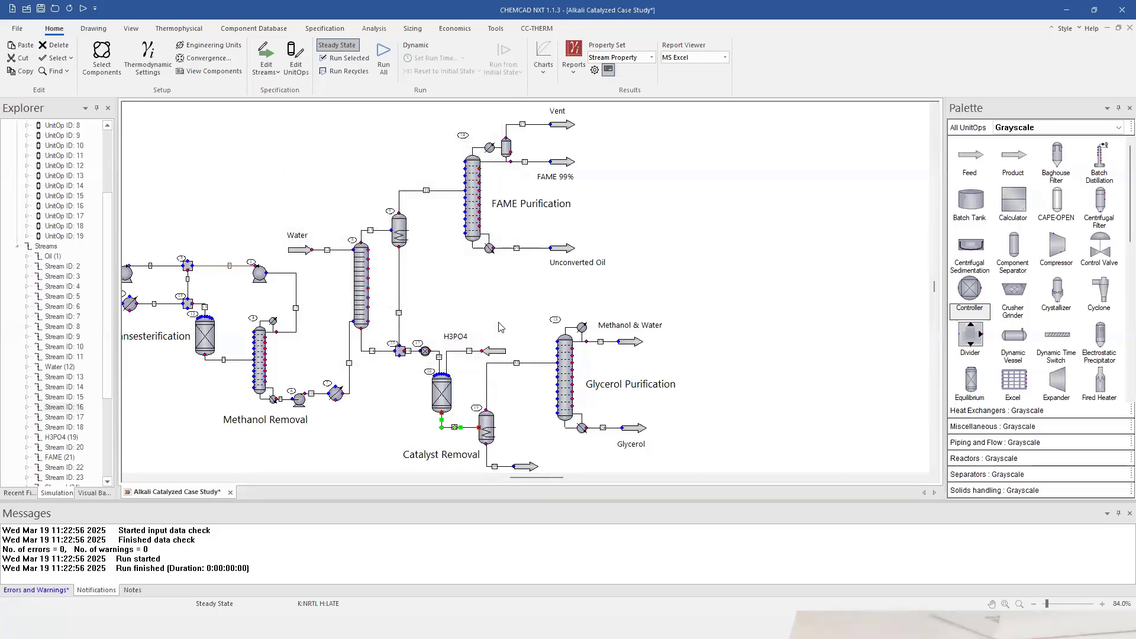
# Set H3PO4 stream 19 to 90 kg/h Phosphoric Acid at 25 C and 110 kPa, then open reactor 16.
pyautogui.doubleClick(464, 353)
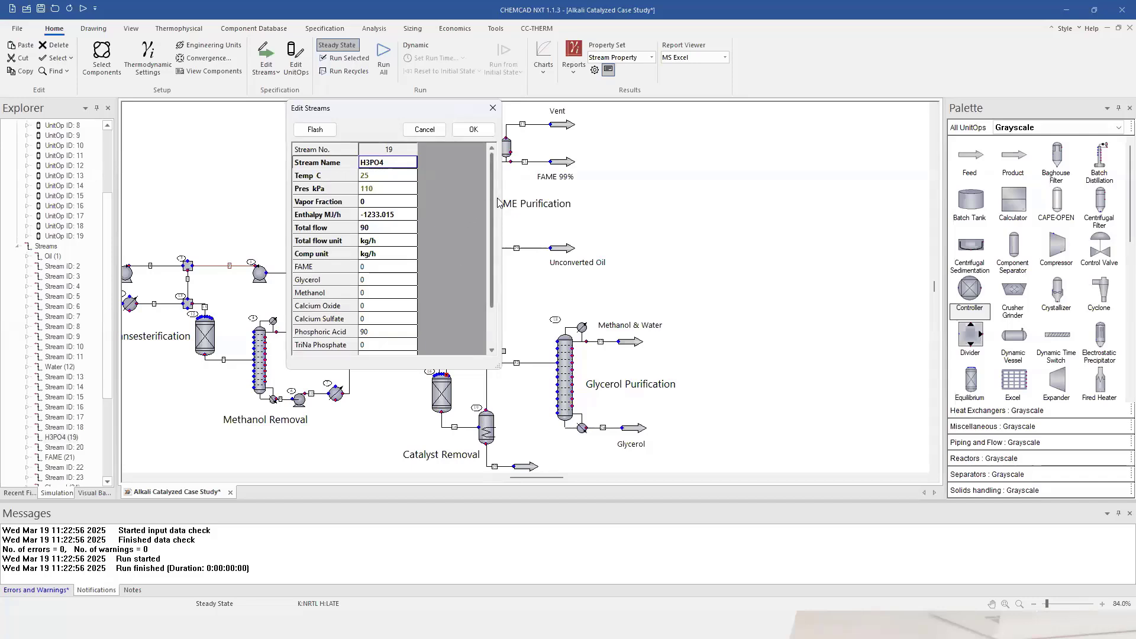
pyautogui.click(478, 129)
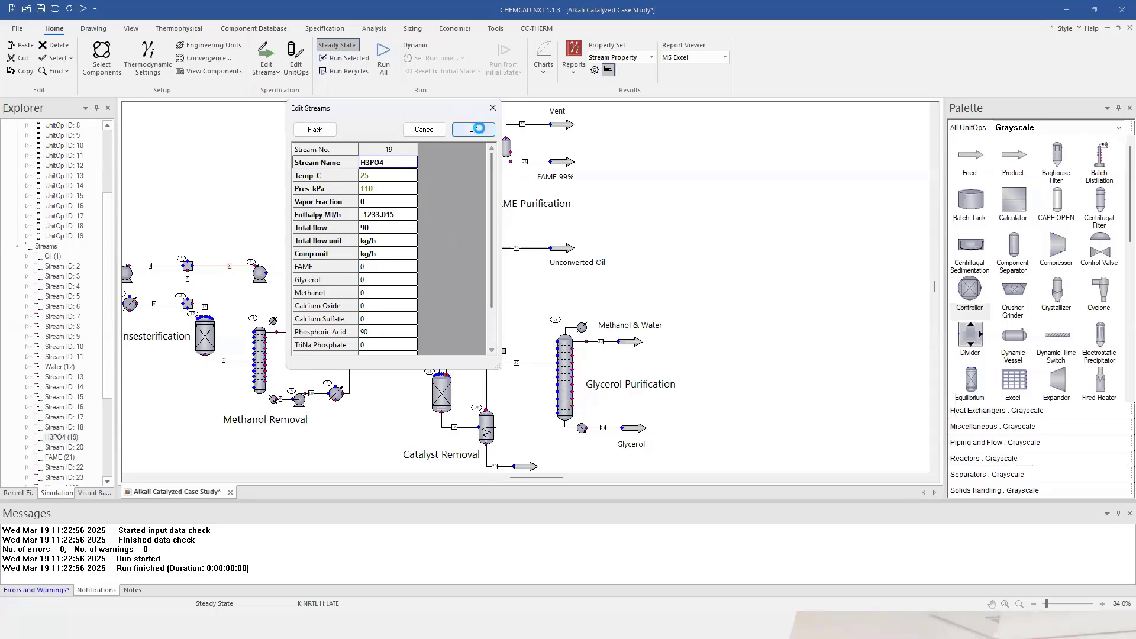
pyautogui.doubleClick(445, 403)
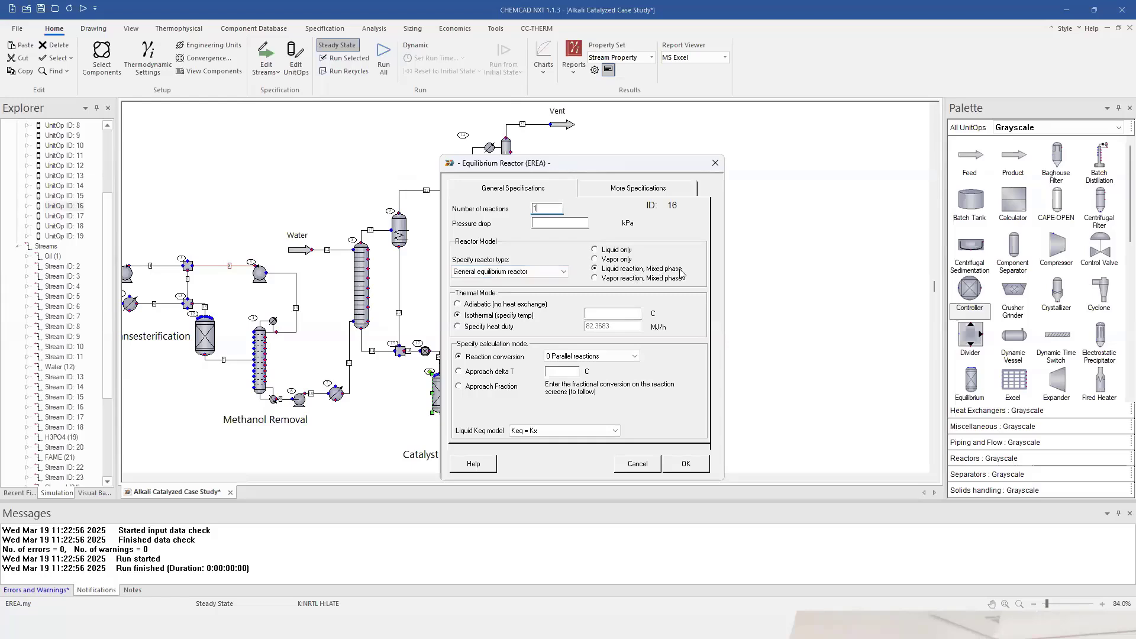
# Enter 60 C as reactor 16's isothermal temperature.
pyautogui.click(608, 316)
# Accept the reactor's general specifications and make Sodium Hydroxide the reaction's base component.
pyautogui.click(692, 467)
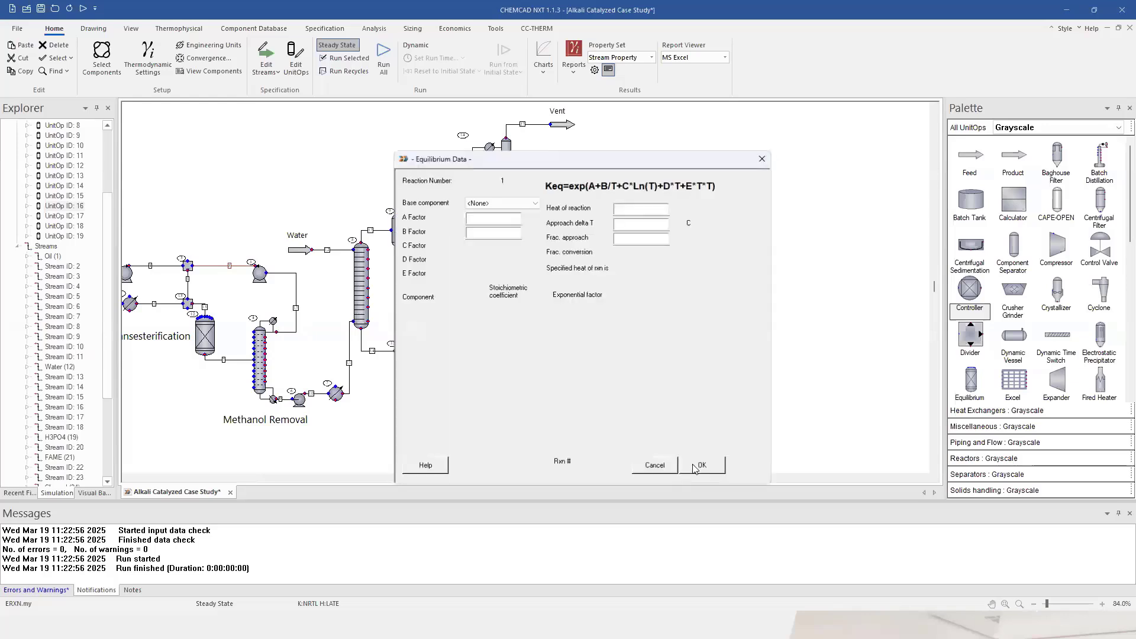
pyautogui.click(513, 201)
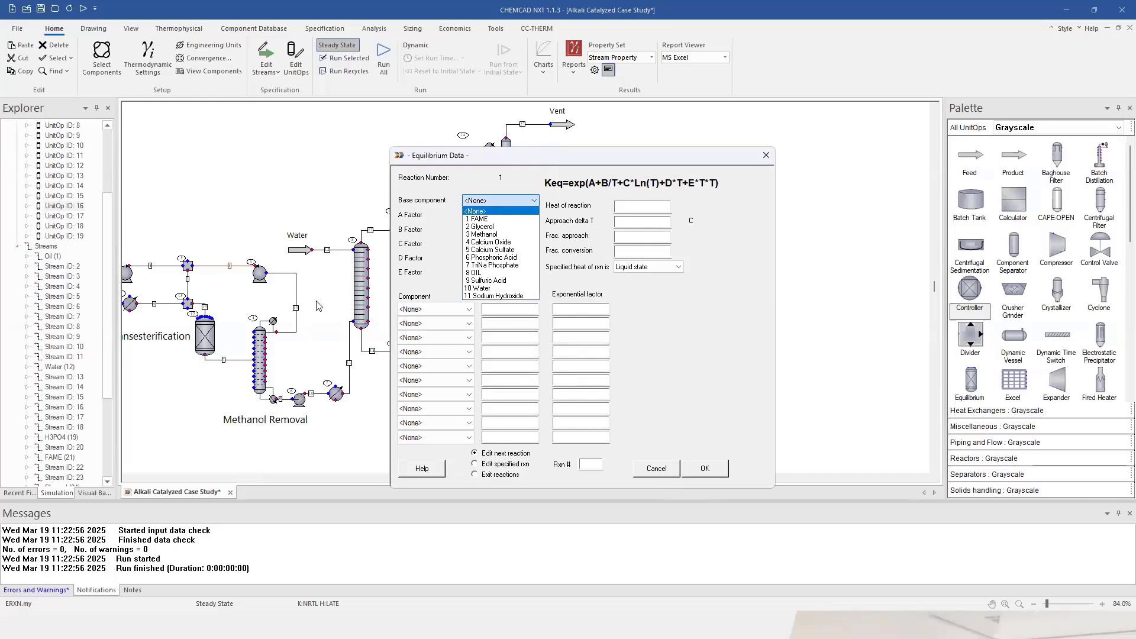
pyautogui.click(504, 298)
# Add Sodium Hydroxide, Phosphoric Acid, TriNa Phosphate and Water as the four reaction components.
pyautogui.click(438, 309)
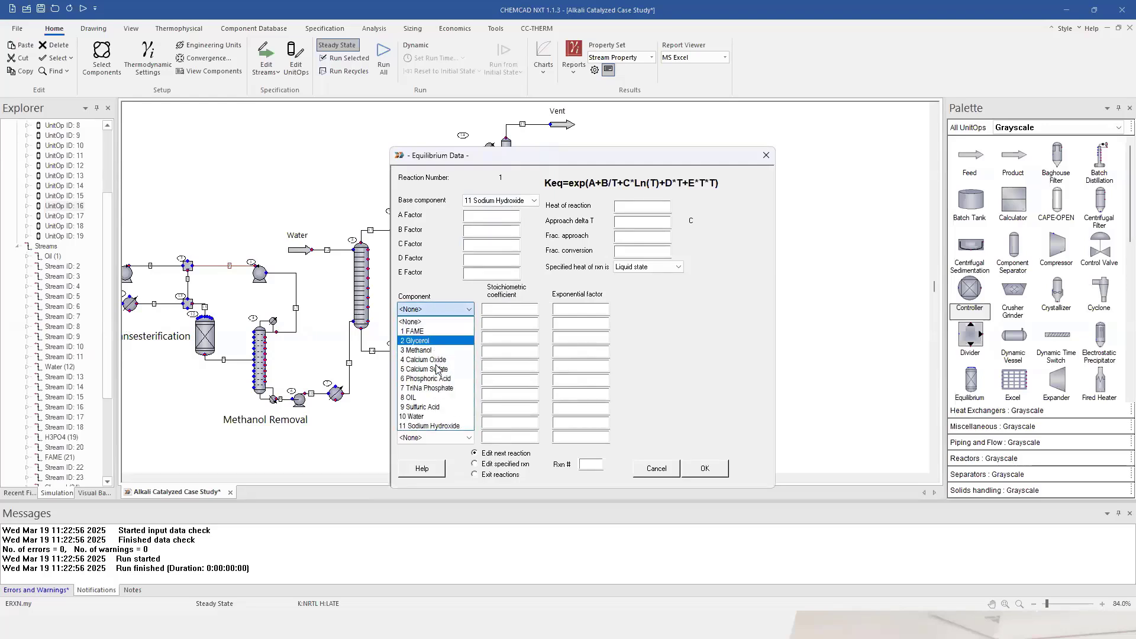
pyautogui.click(448, 426)
pyautogui.click(429, 324)
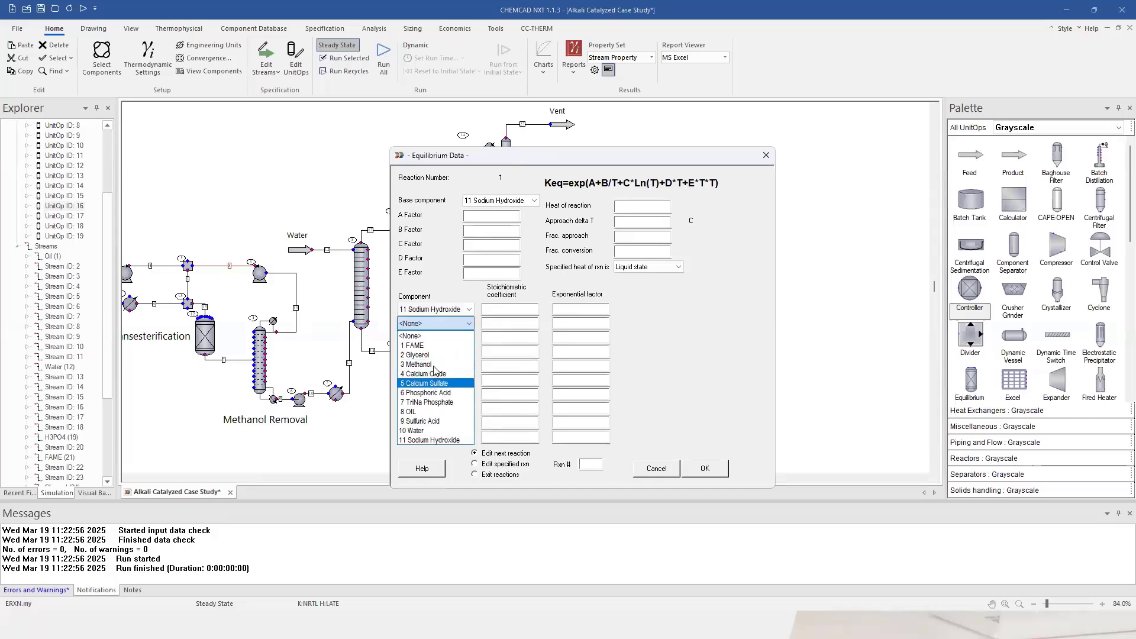
pyautogui.click(438, 393)
pyautogui.click(436, 338)
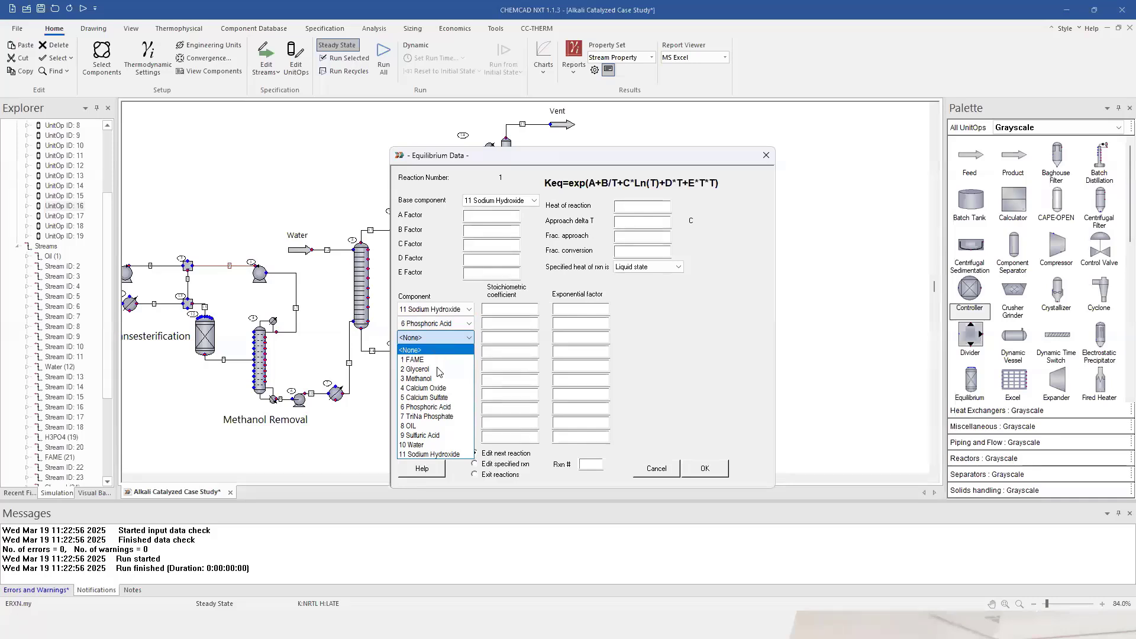
pyautogui.click(440, 418)
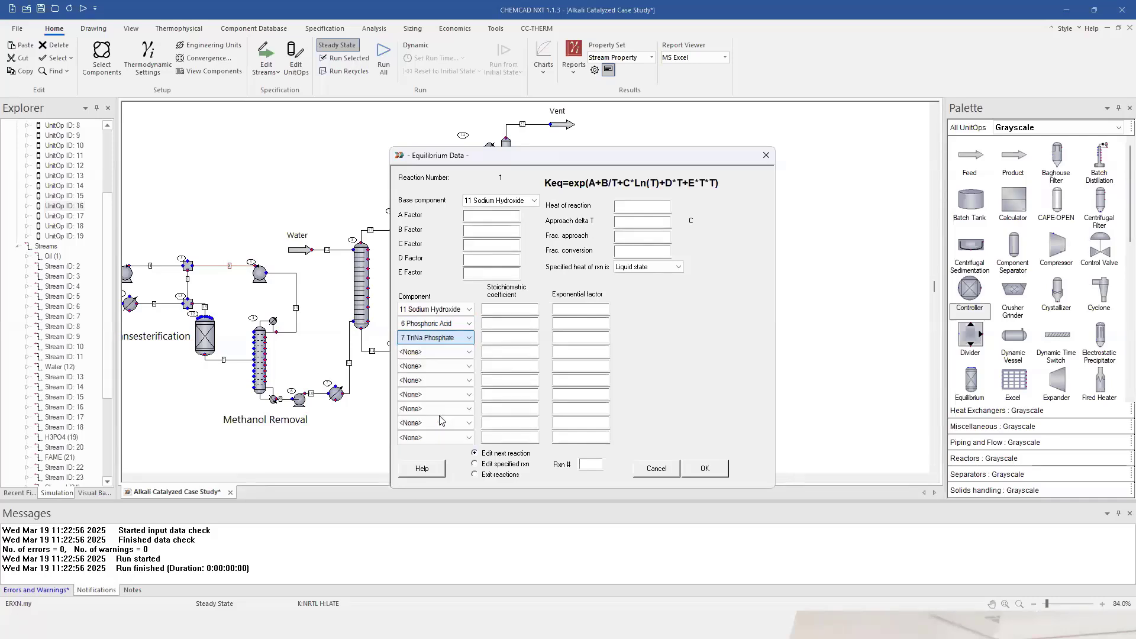
pyautogui.click(436, 353)
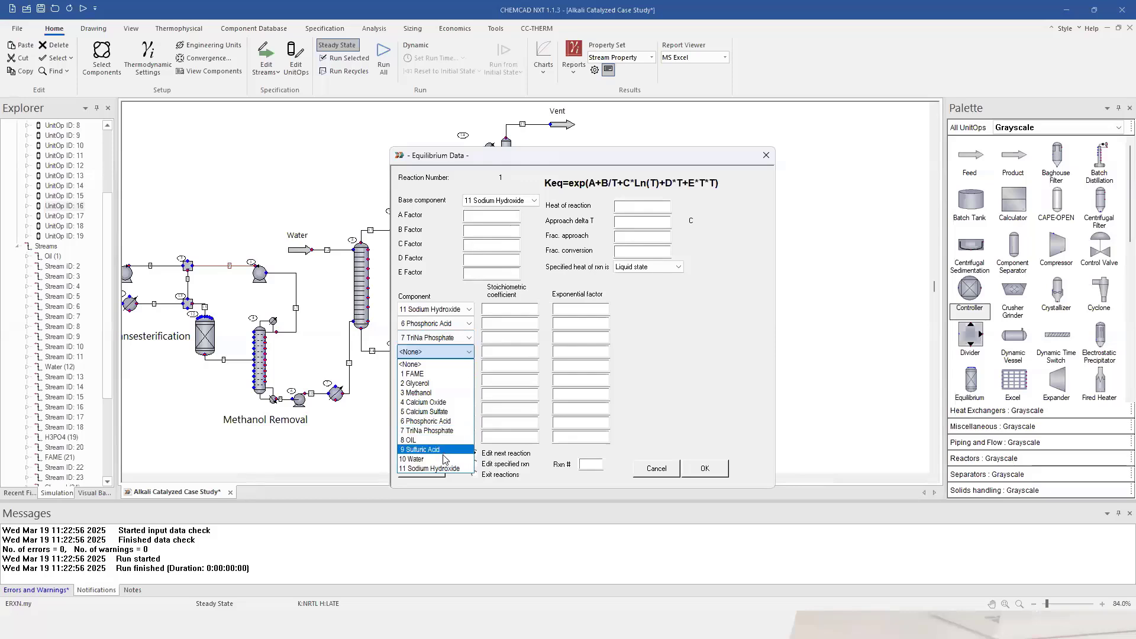
pyautogui.click(446, 459)
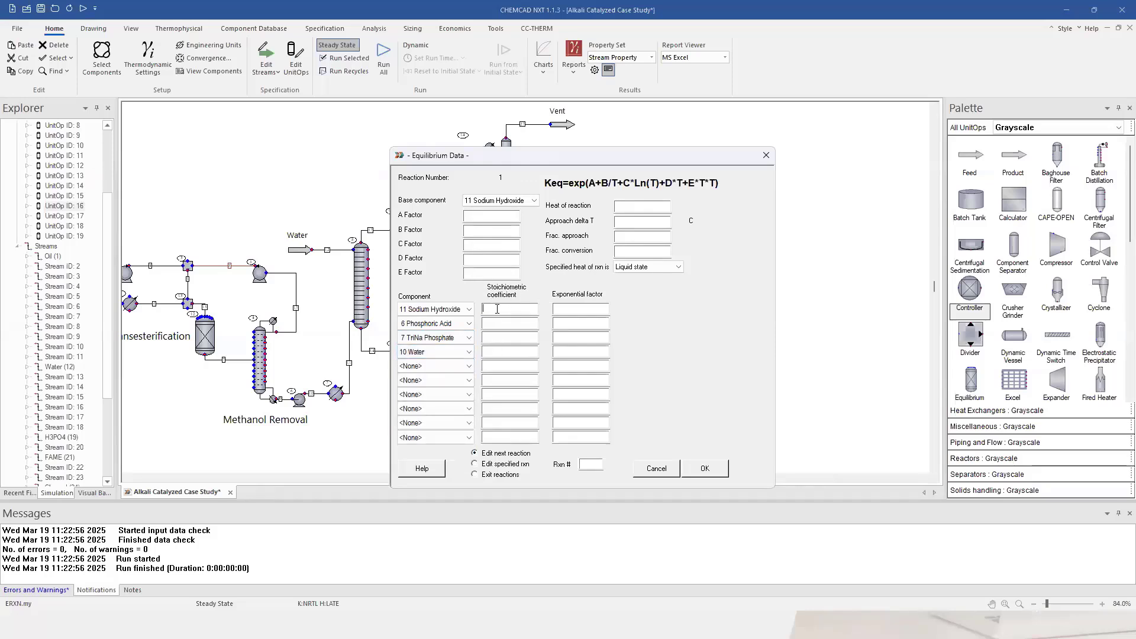
# Enter the stoichiometric coefficients and a fractional conversion of 1, then accept the reaction.
pyautogui.write('-3')
pyautogui.click(498, 324)
pyautogui.click(497, 338)
pyautogui.click(501, 350)
pyautogui.click(643, 251)
pyautogui.click(710, 469)
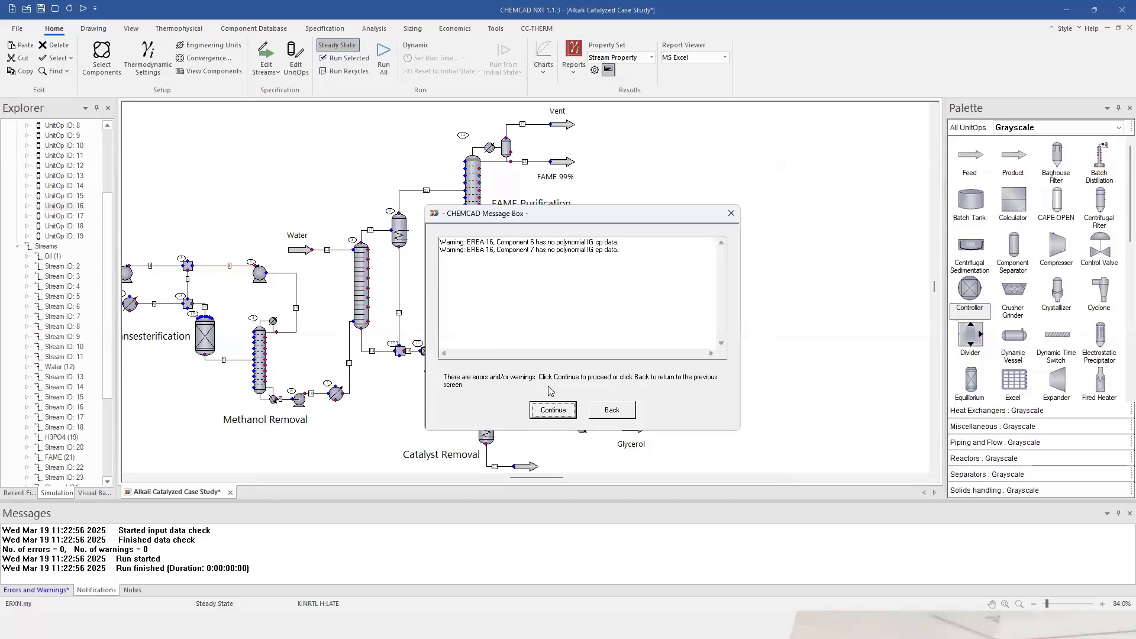
# Accept the missing heat-capacity warnings and calculate only the mixer upstream of the reactor.
pyautogui.click(566, 413)
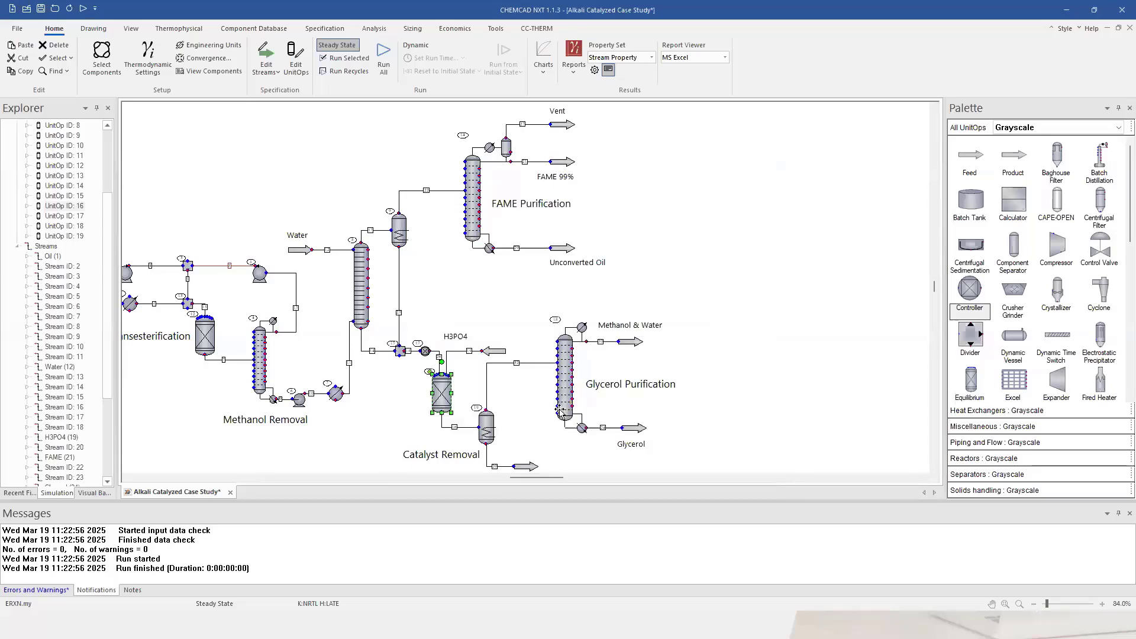
pyautogui.click(490, 302)
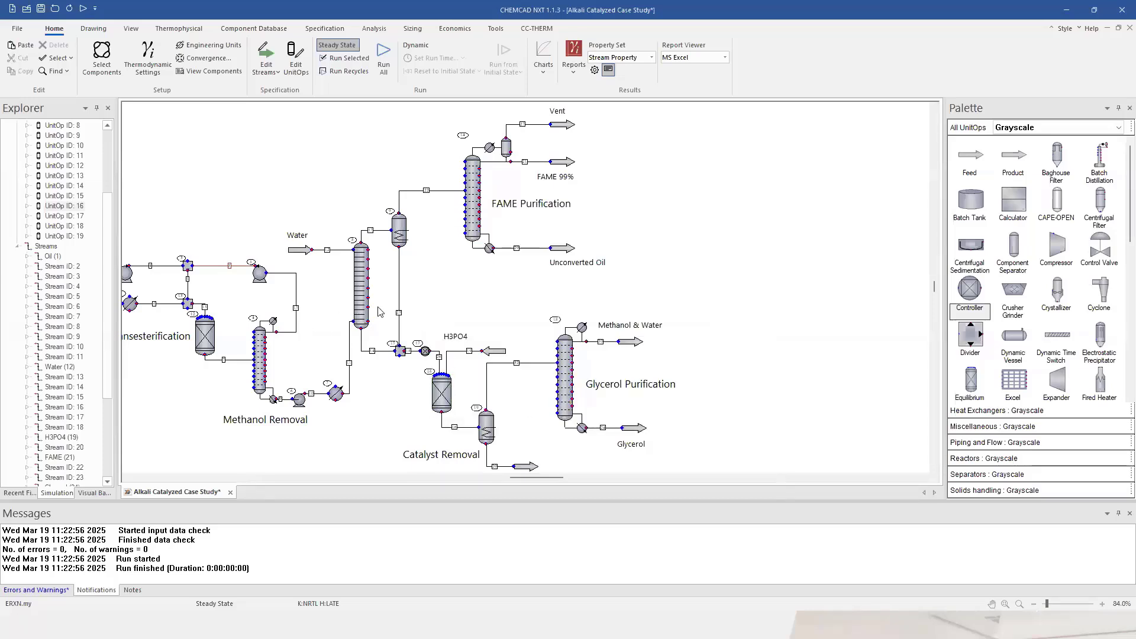
pyautogui.rightClick(400, 351)
pyautogui.click(470, 204)
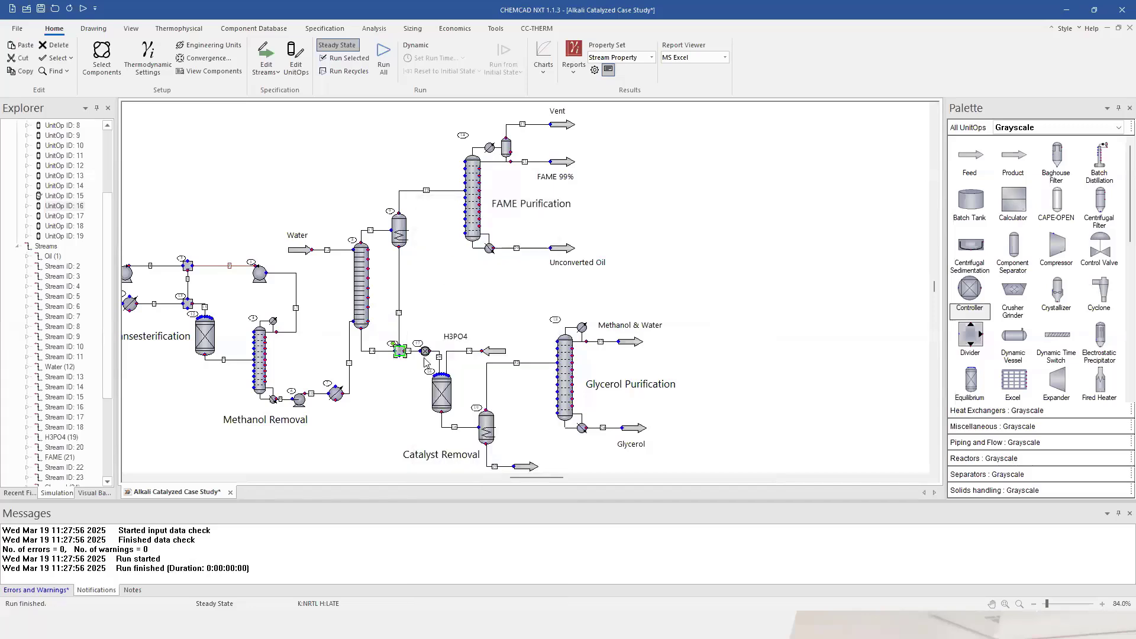
pyautogui.click(383, 325)
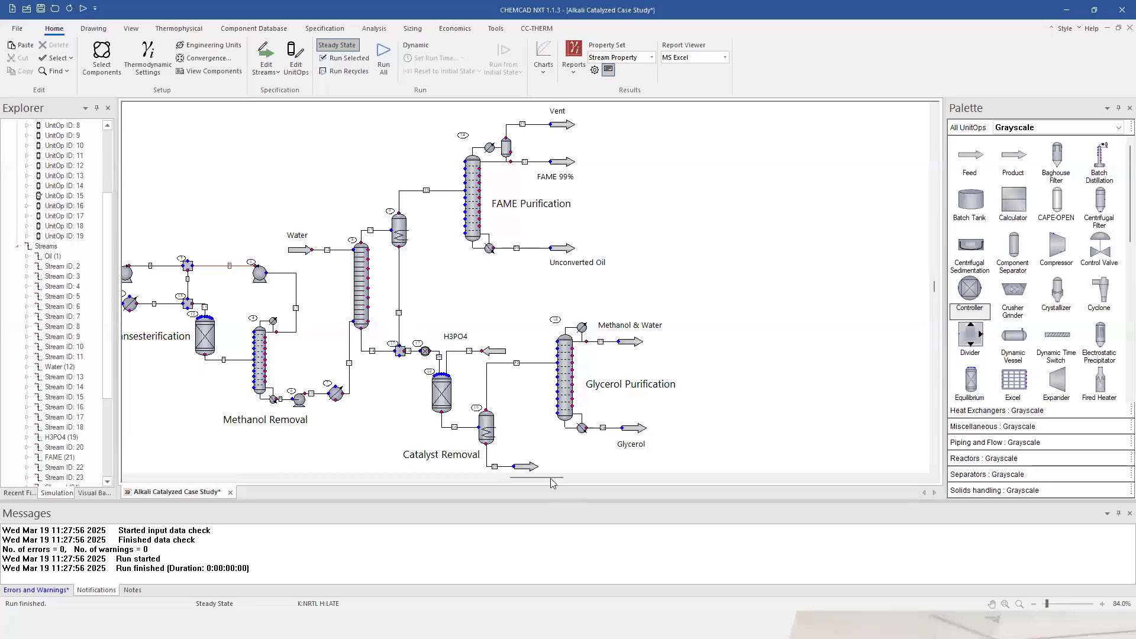
# Run just the selected Catalyst Removal section, continuing past its warnings.
pyautogui.moveTo(550, 478); pyautogui.dragTo(548, 473)
pyautogui.rightClick(454, 393)
pyautogui.click(485, 400)
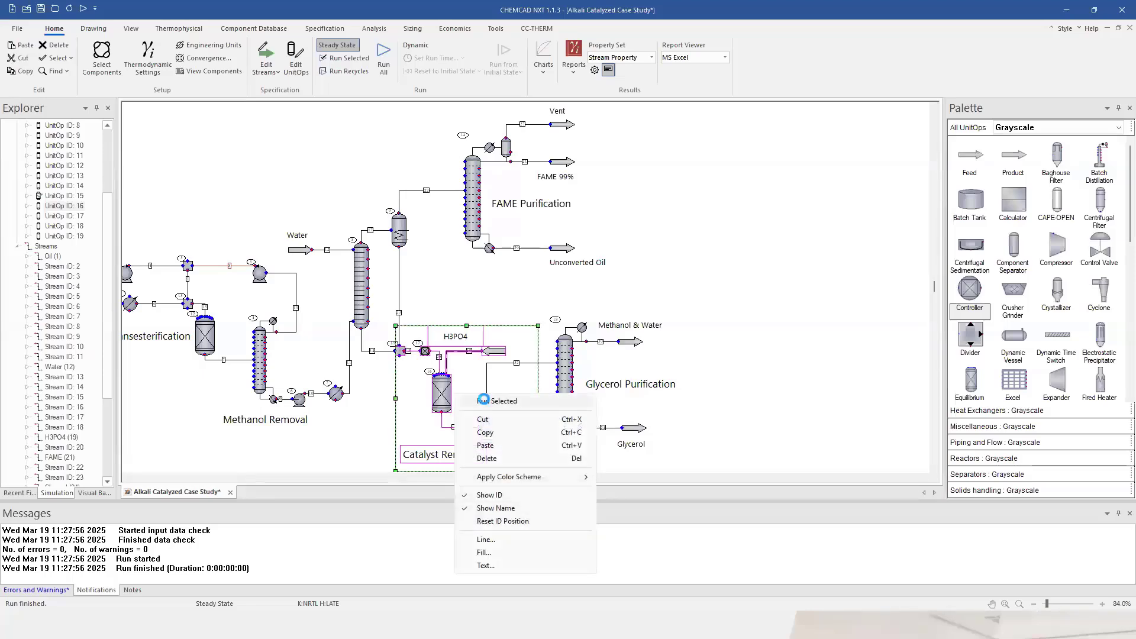
pyautogui.click(552, 409)
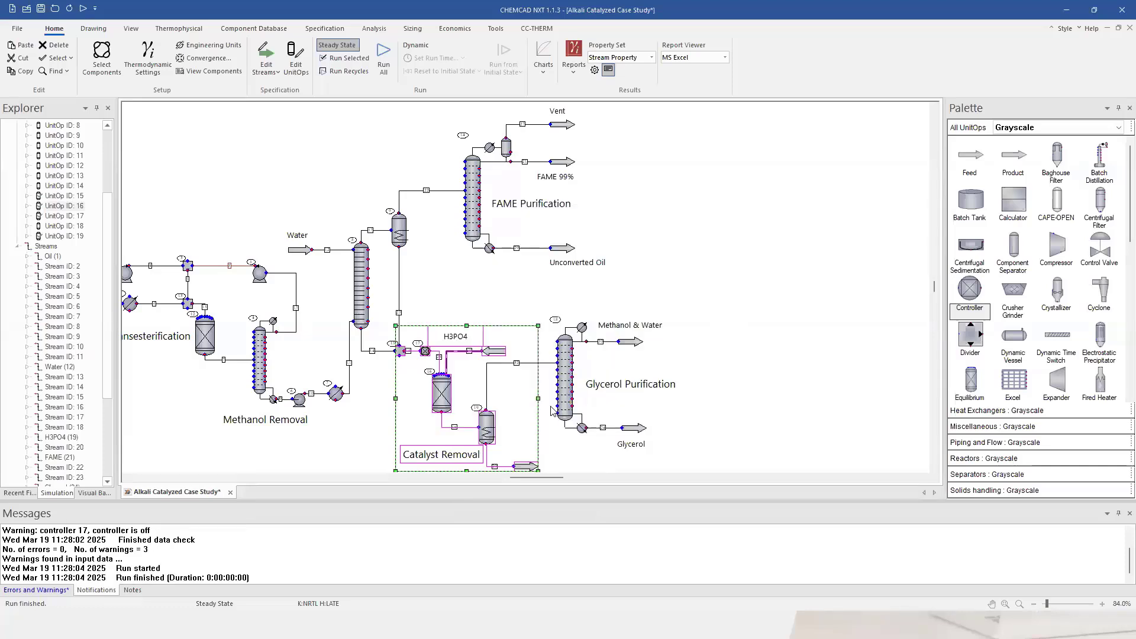
pyautogui.doubleClick(455, 427)
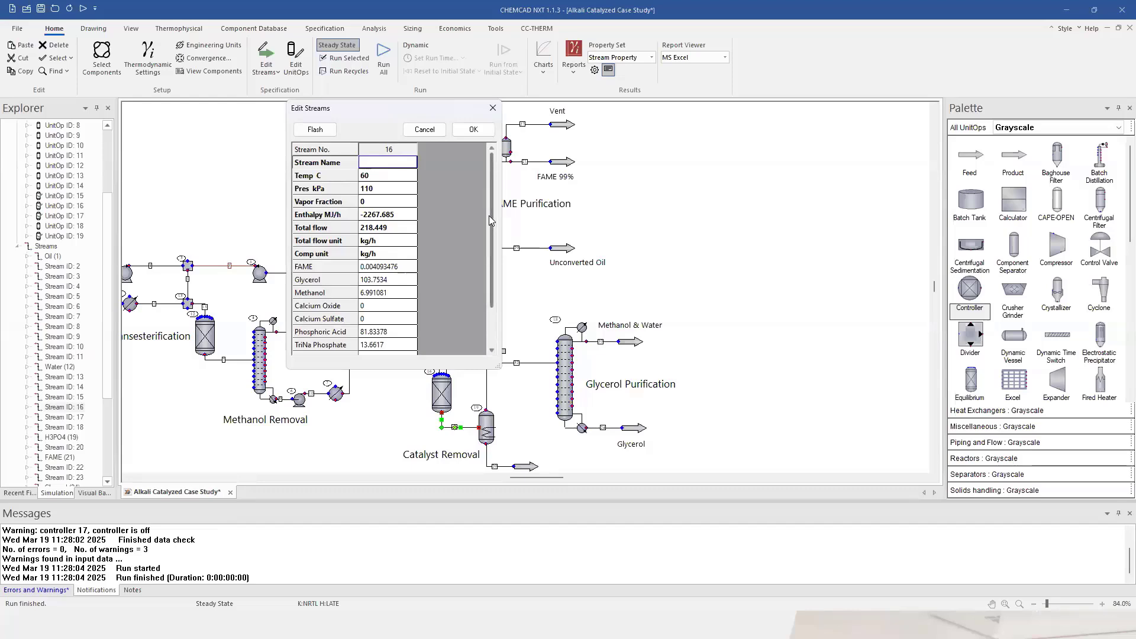
pyautogui.moveTo(489, 215); pyautogui.dragTo(494, 262)
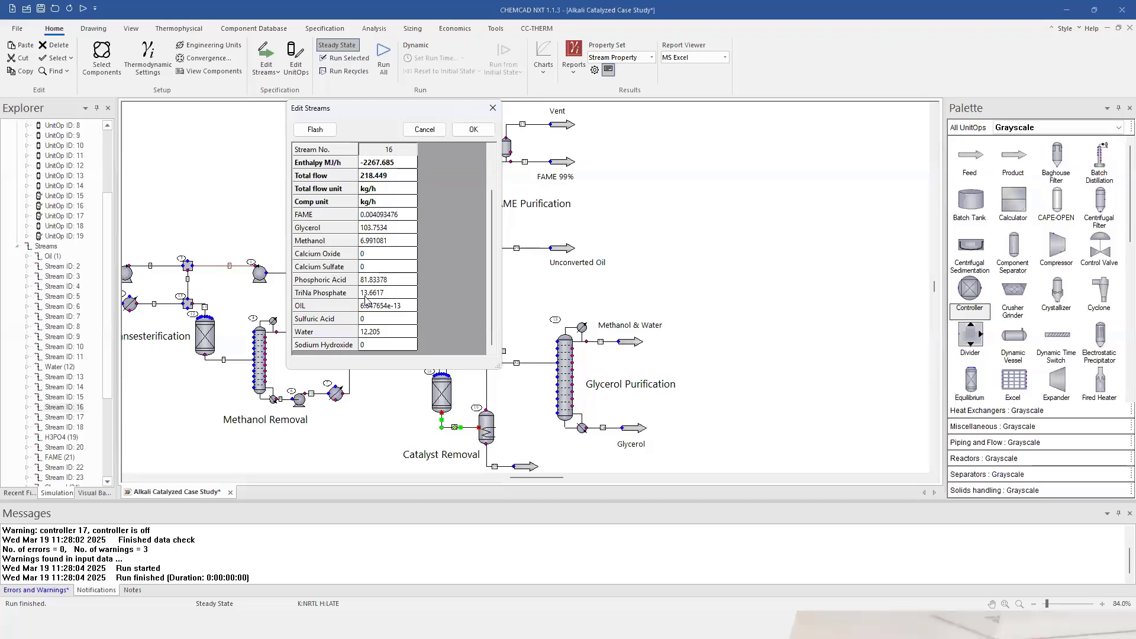
pyautogui.click(469, 133)
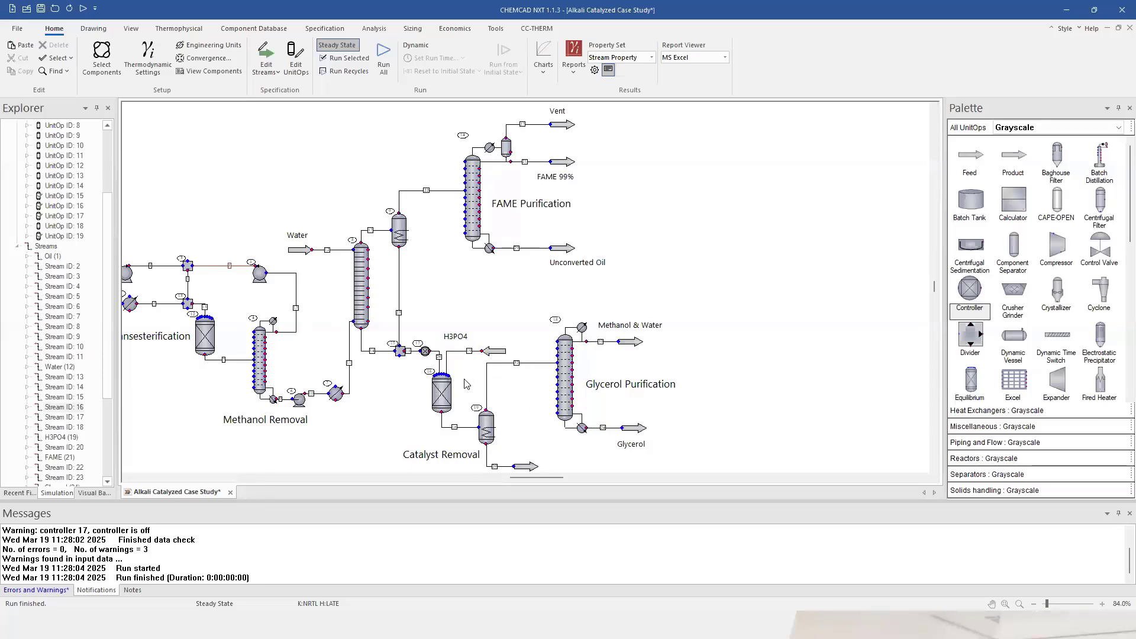
# Set controller 17 near the H3PO4 feed to Feed-forward mode and accept it.
pyautogui.click(425, 353)
pyautogui.doubleClick(426, 353)
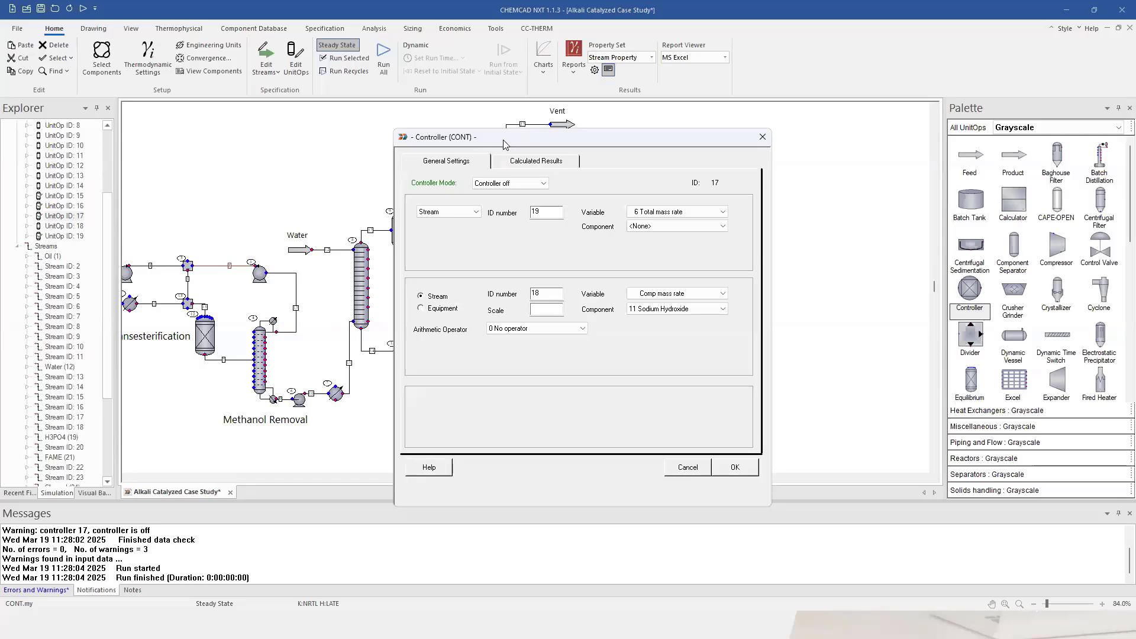
pyautogui.moveTo(504, 145); pyautogui.dragTo(138, 173)
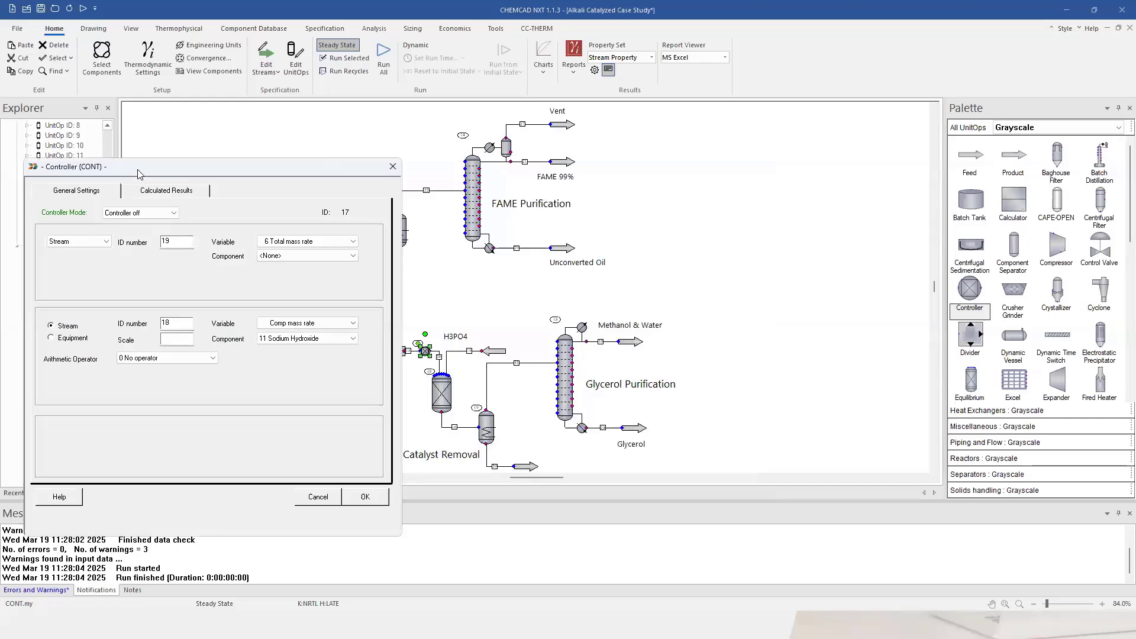
pyautogui.click(166, 216)
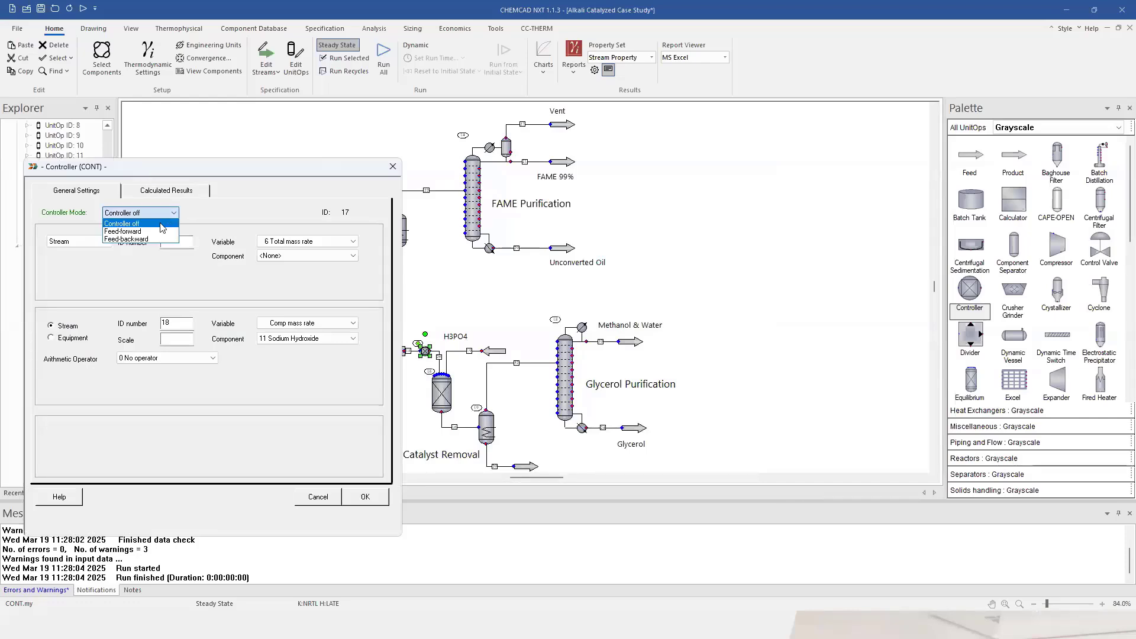
pyautogui.click(160, 232)
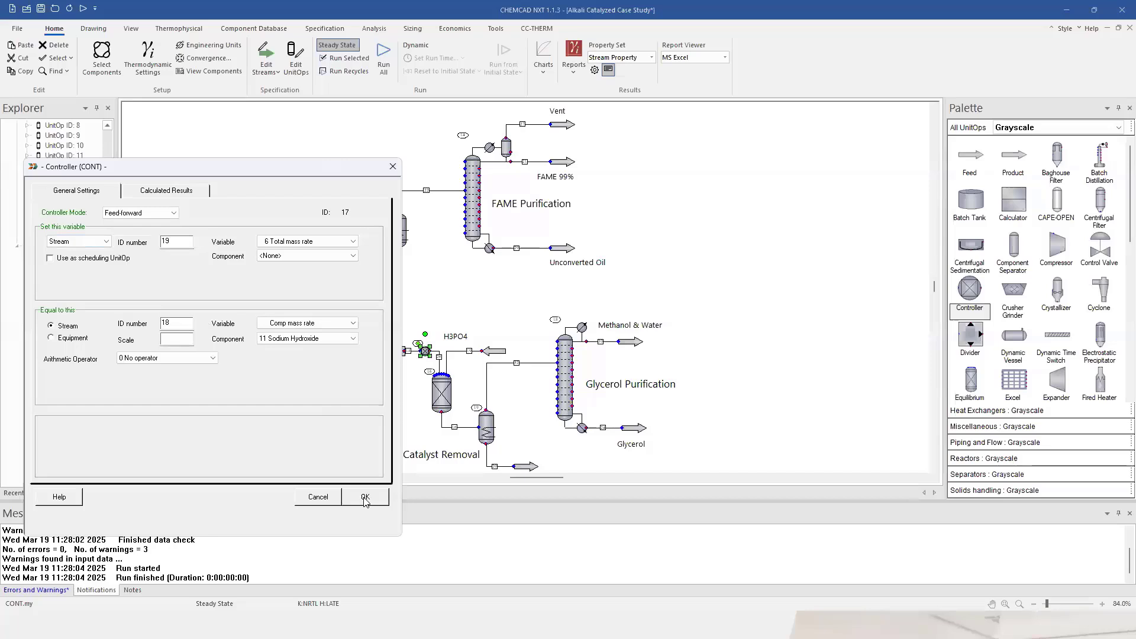
pyautogui.click(172, 214)
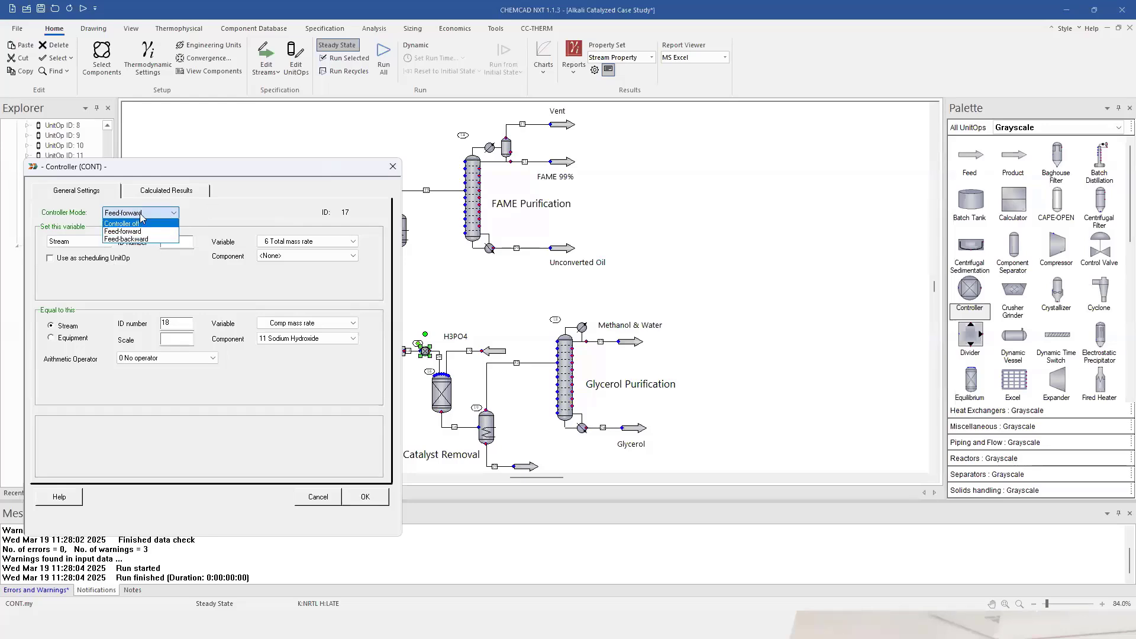
pyautogui.click(144, 232)
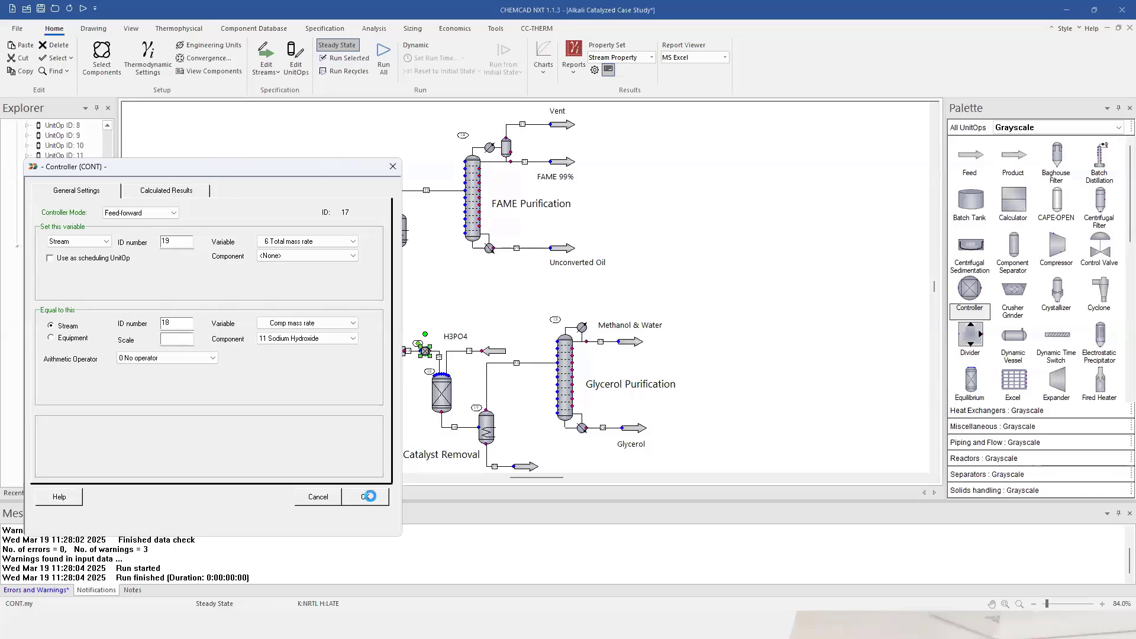
pyautogui.click(367, 497)
pyautogui.click(450, 301)
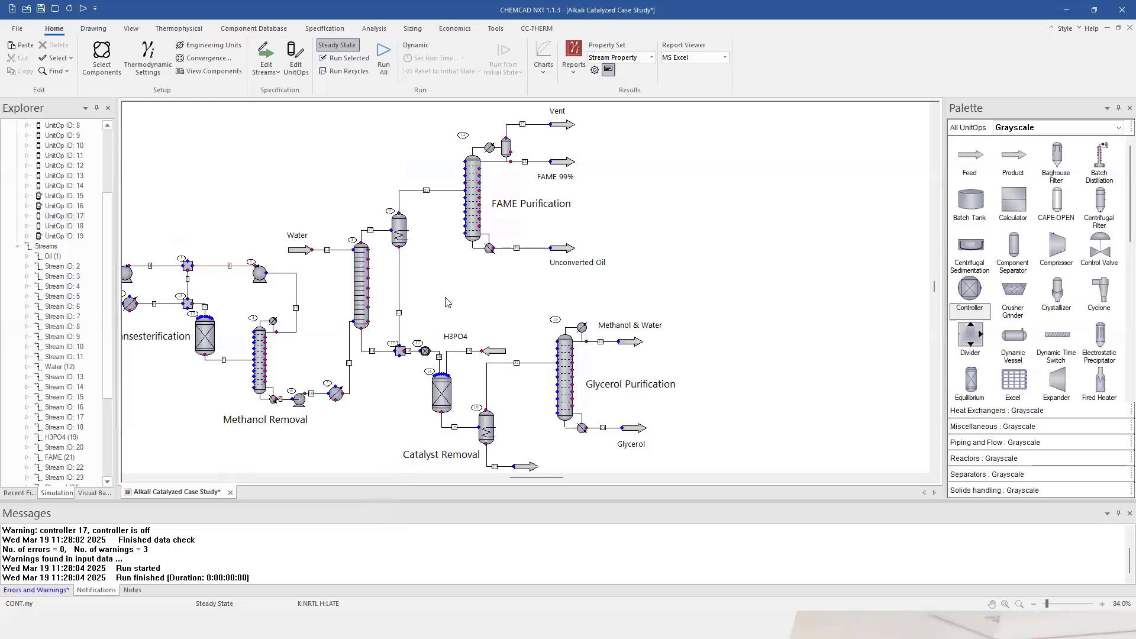
# Run the whole flowsheet past the data-check warnings until it converges.
pyautogui.click(384, 61)
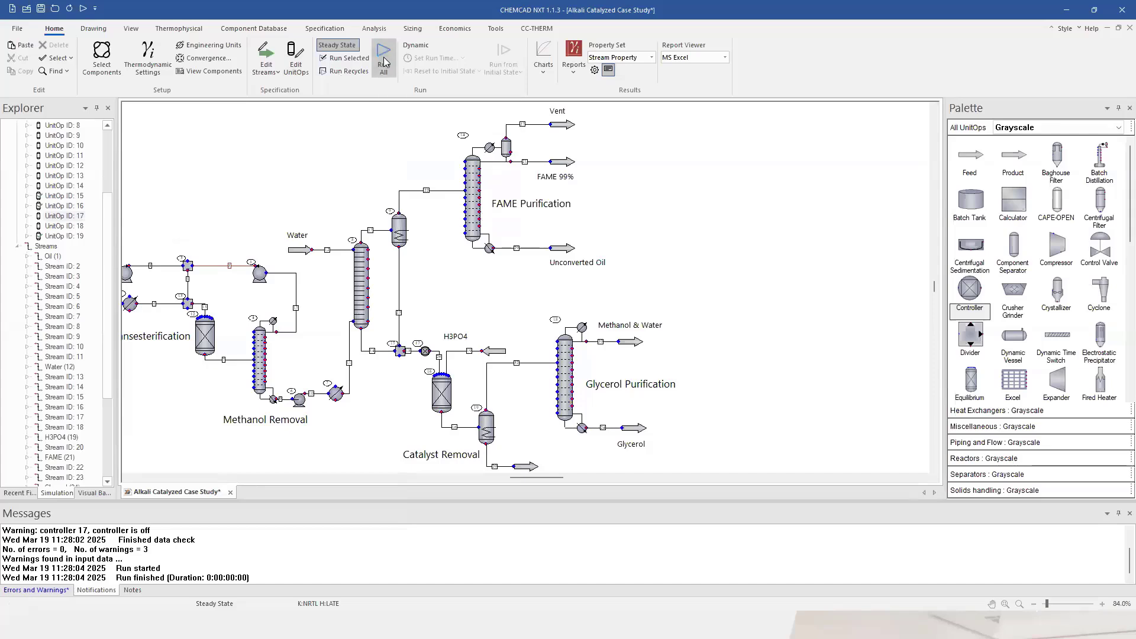
pyautogui.click(566, 413)
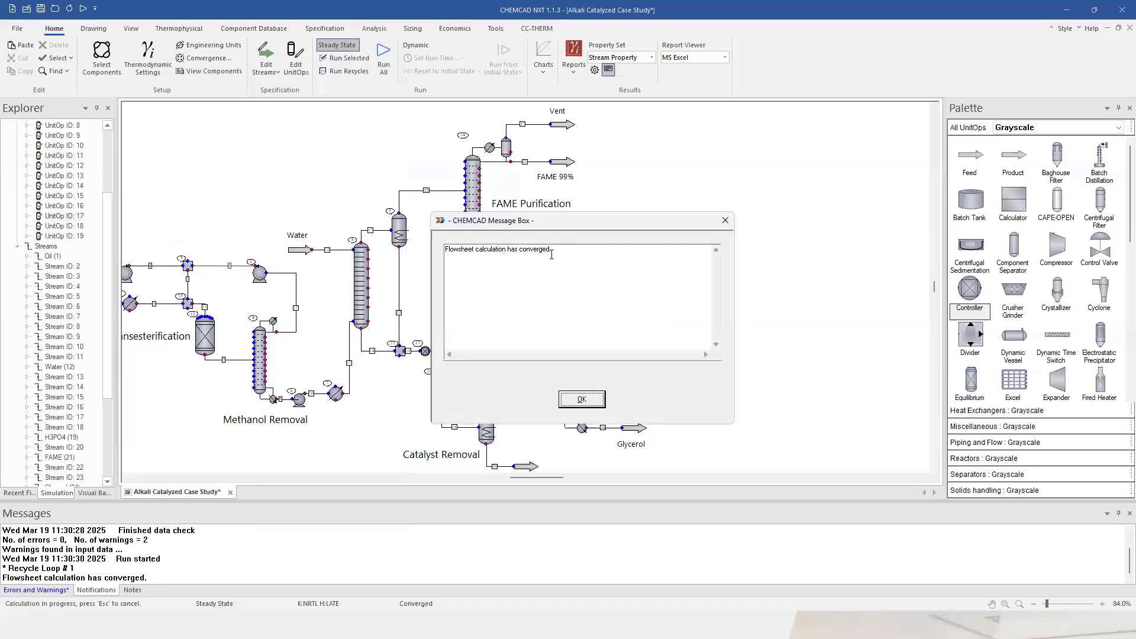
pyautogui.click(590, 401)
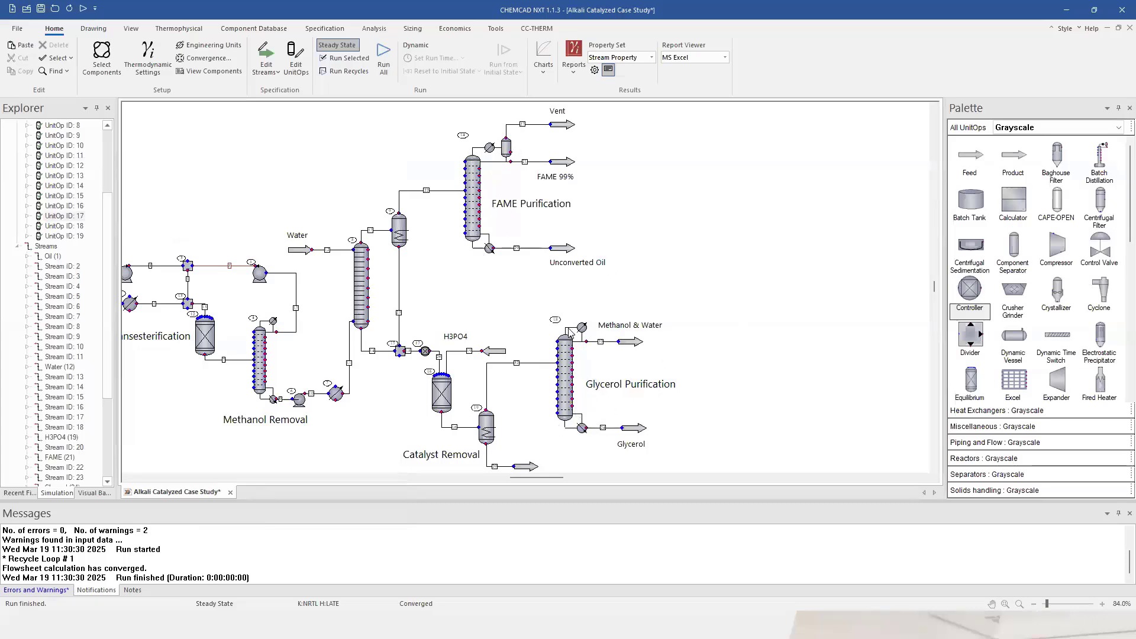
# Look over the Catalyst Removal reactor and pan across the solved flowsheet.
pyautogui.moveTo(558, 364)
pyautogui.rightClick(446, 406)
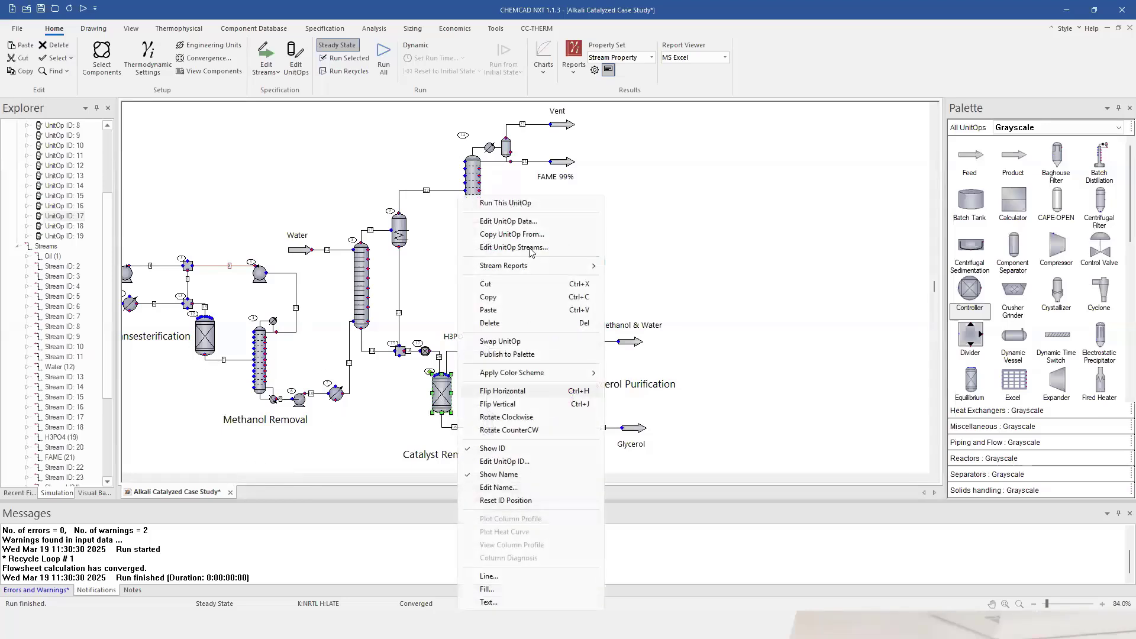
pyautogui.click(435, 250)
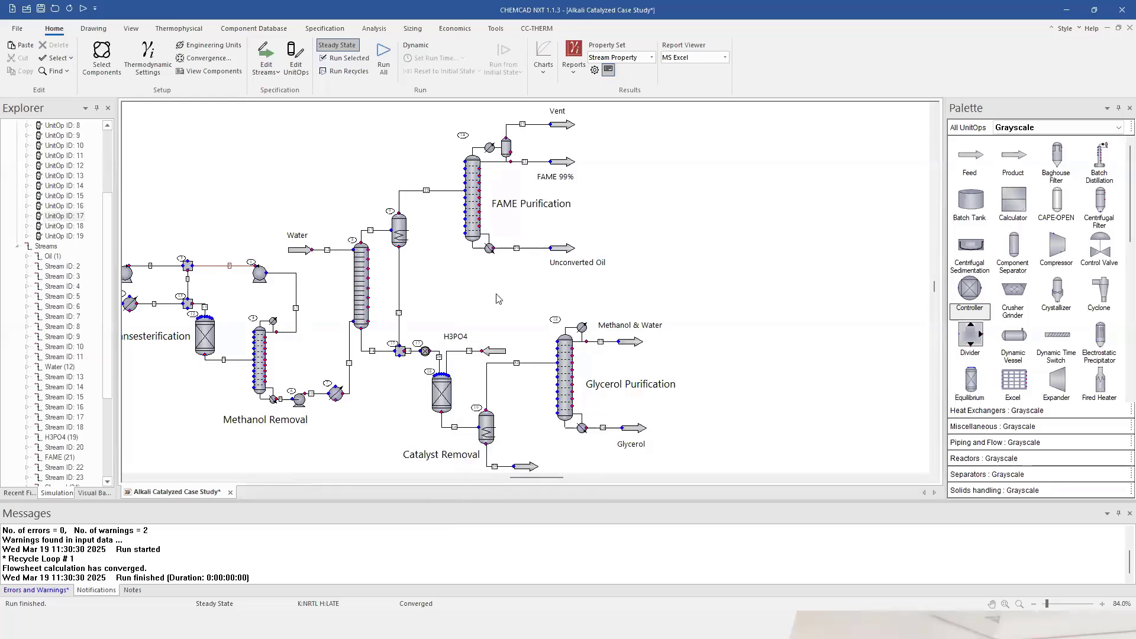
pyautogui.moveTo(561, 476); pyautogui.dragTo(560, 476)
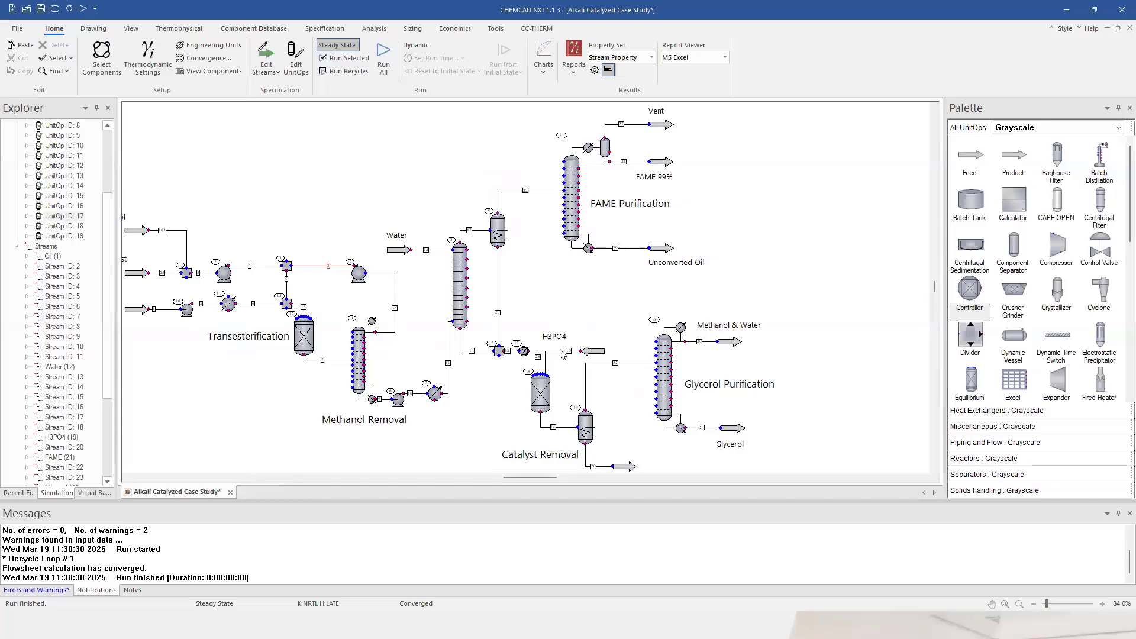
pyautogui.doubleClick(554, 427)
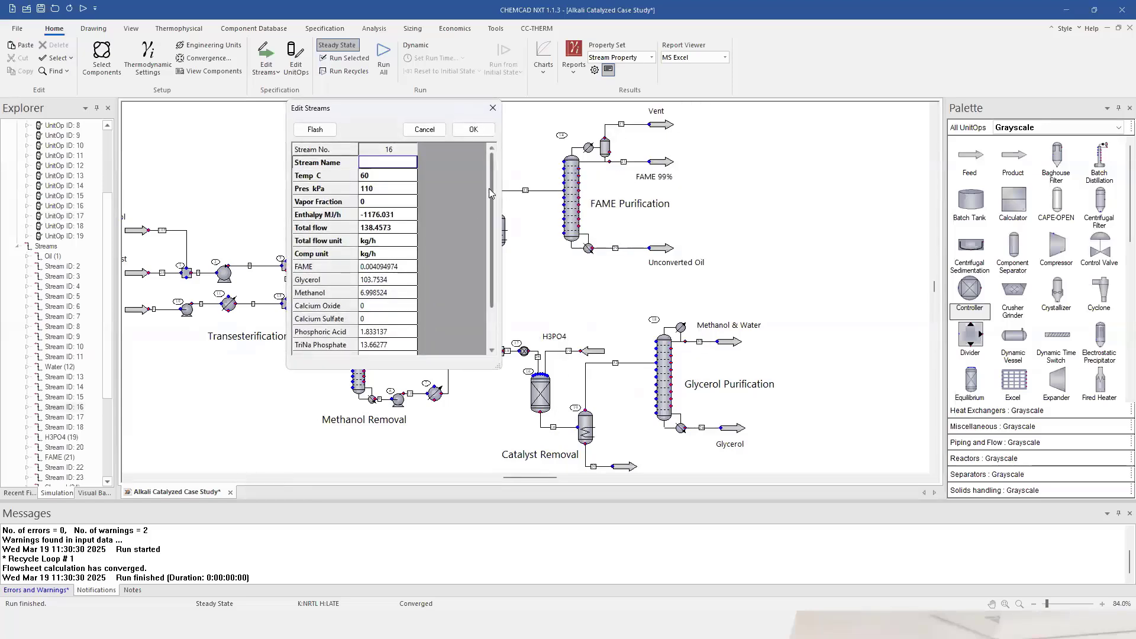
pyautogui.moveTo(489, 188); pyautogui.dragTo(487, 230)
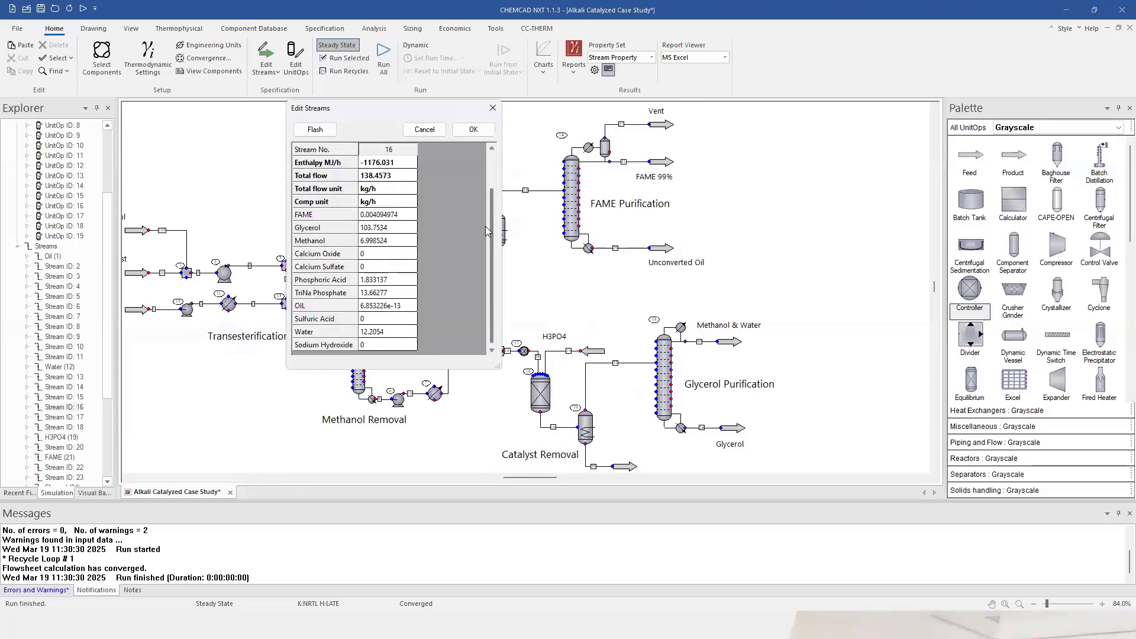
pyautogui.click(379, 281)
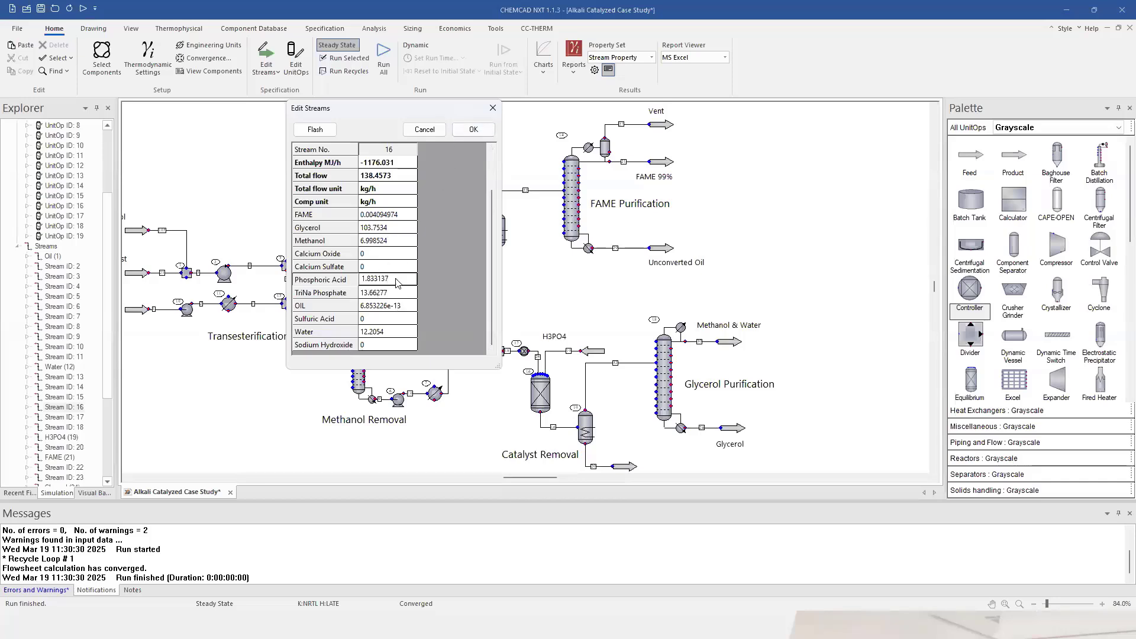
pyautogui.click(473, 130)
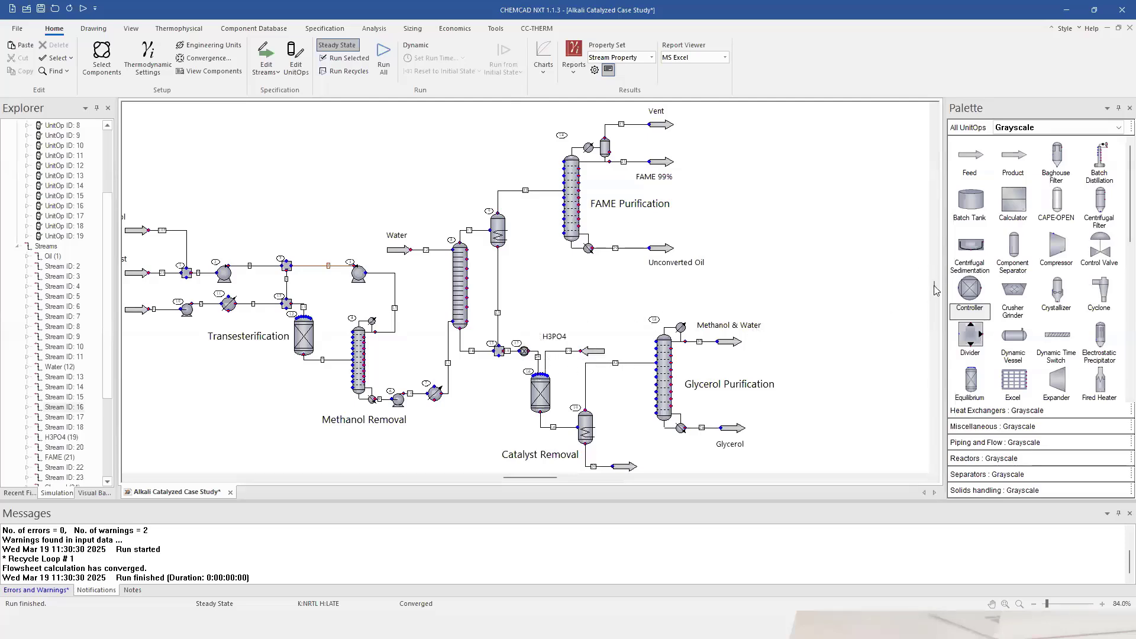
pyautogui.scroll(1, 936, 289)
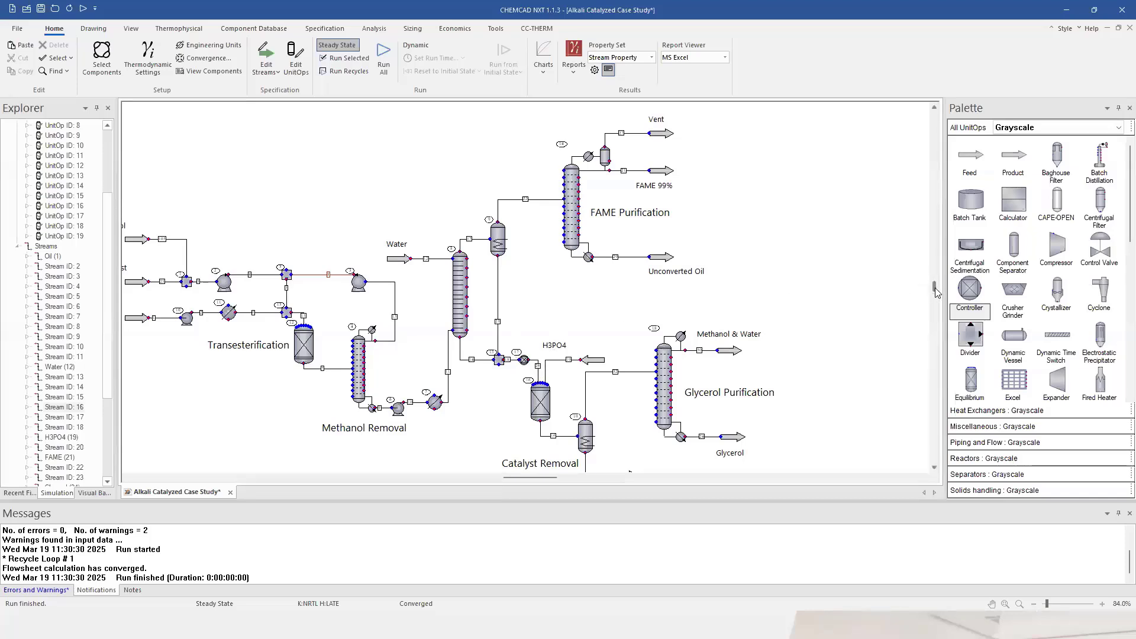
pyautogui.scroll(2, 935, 289)
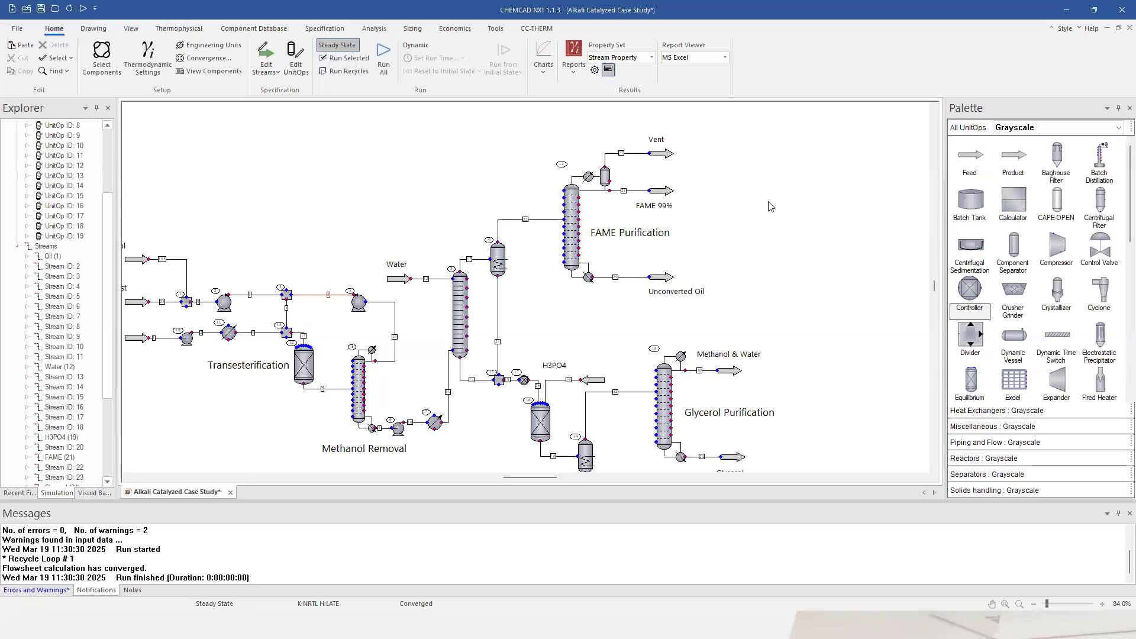
# Open FAME stream 21's data: 990.0046 kg/h at 230.937 C, 0.9653106 FAME weight fraction.
pyautogui.doubleClick(625, 192)
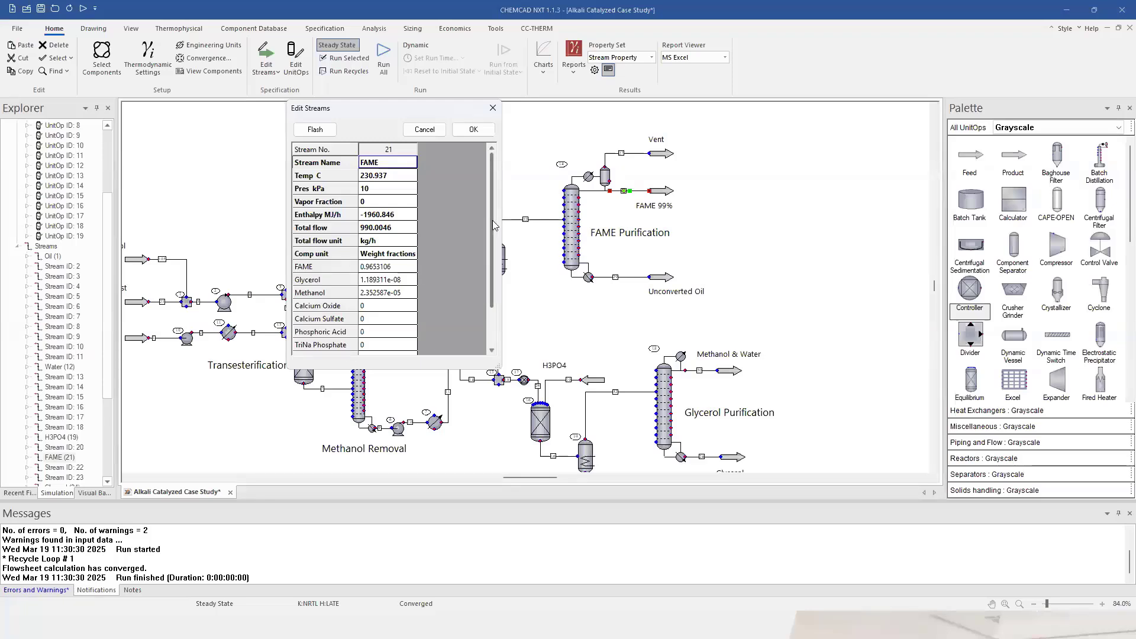
# Review FAME Purification column 14's specifications and convergence results, including reboiler duty 971.074 MJ/h.
pyautogui.click(482, 131)
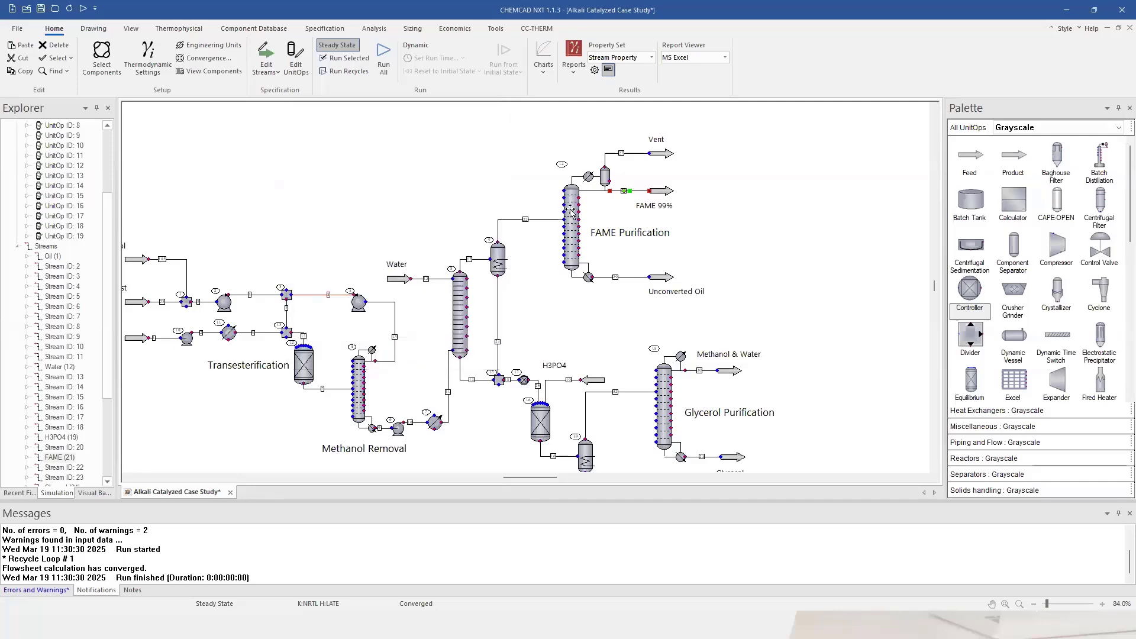
pyautogui.doubleClick(571, 216)
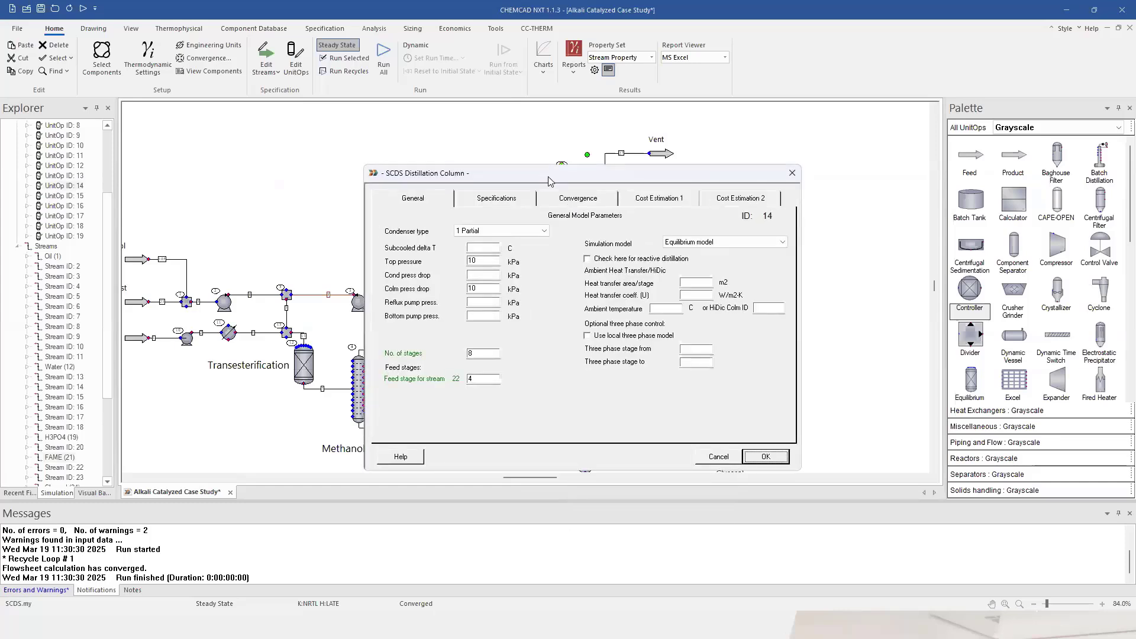
pyautogui.moveTo(549, 181); pyautogui.dragTo(264, 103)
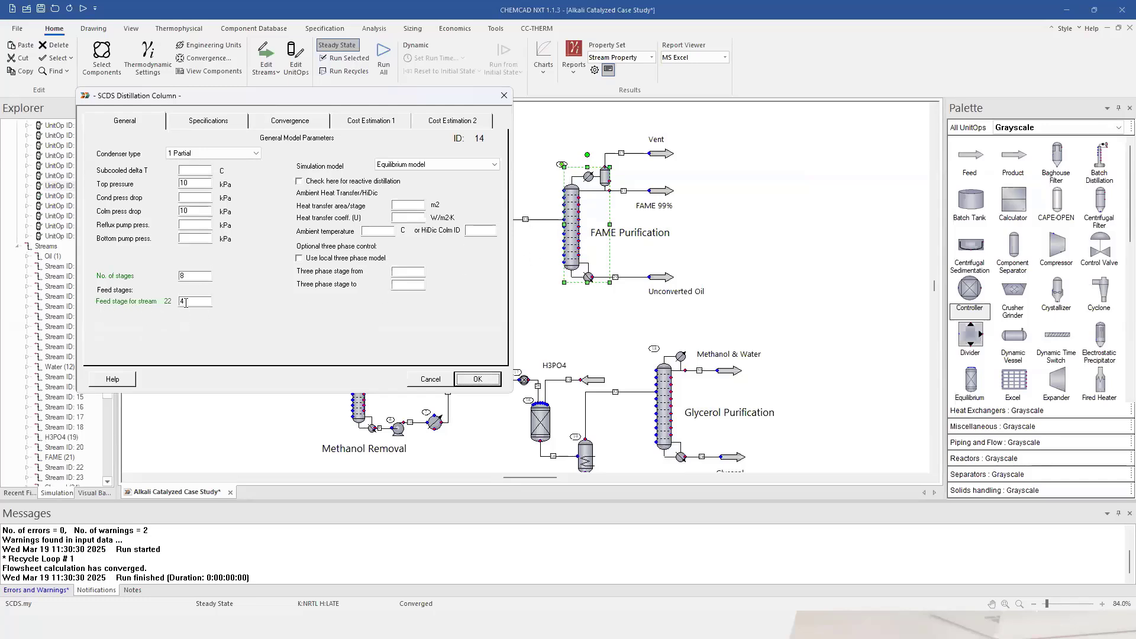
pyautogui.click(287, 121)
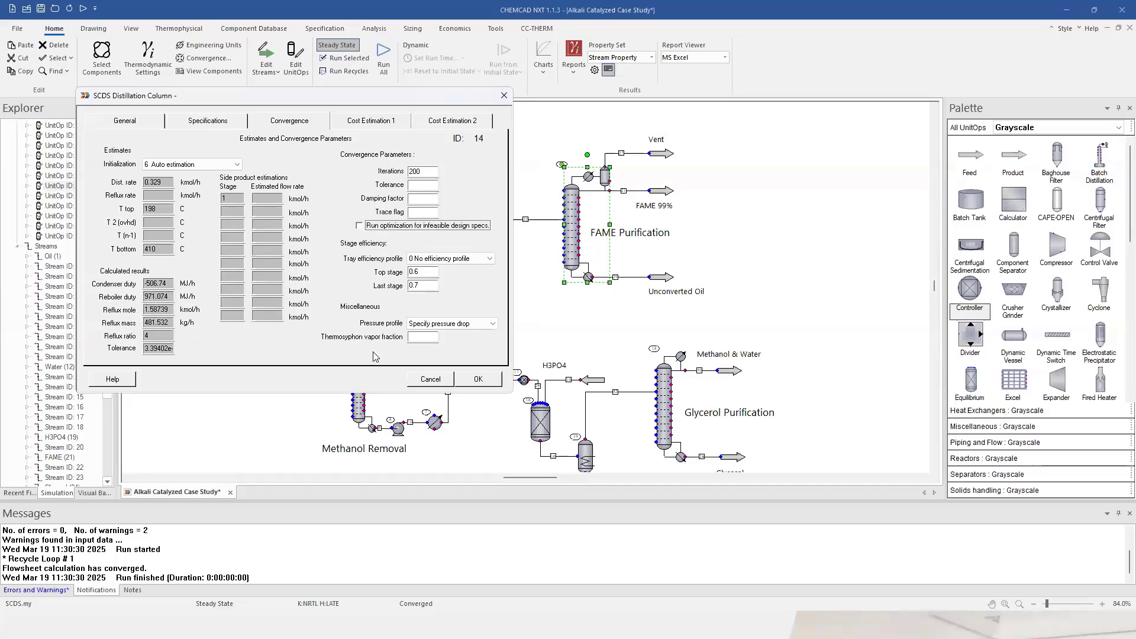
pyautogui.click(479, 380)
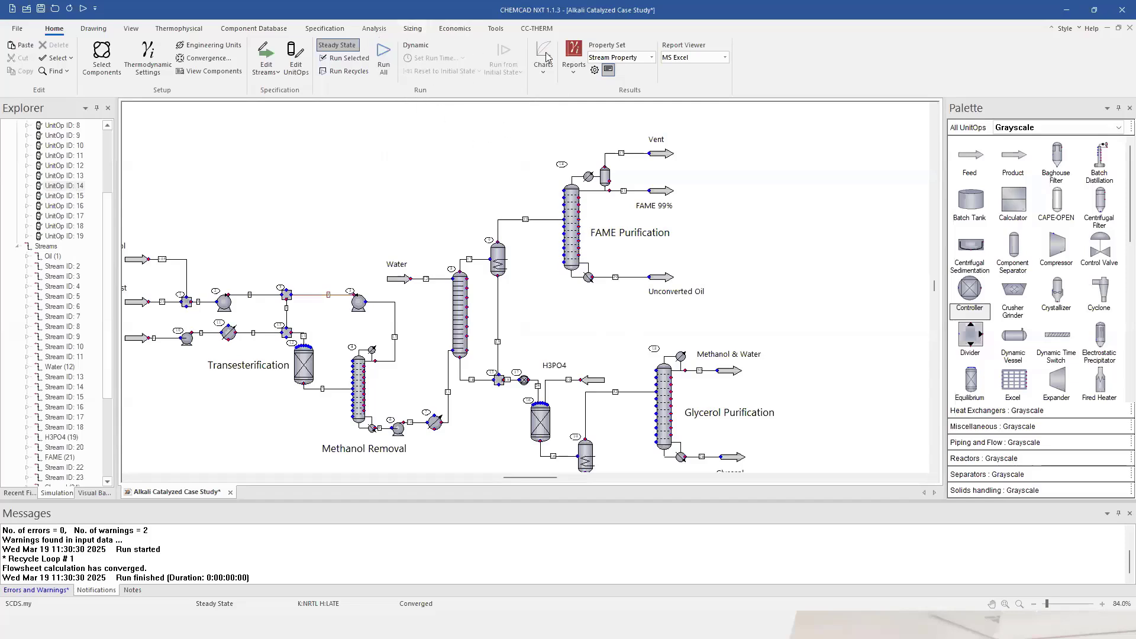
# Open the existing Opt Column optimization for editing from the Analysis tools.
pyautogui.click(374, 30)
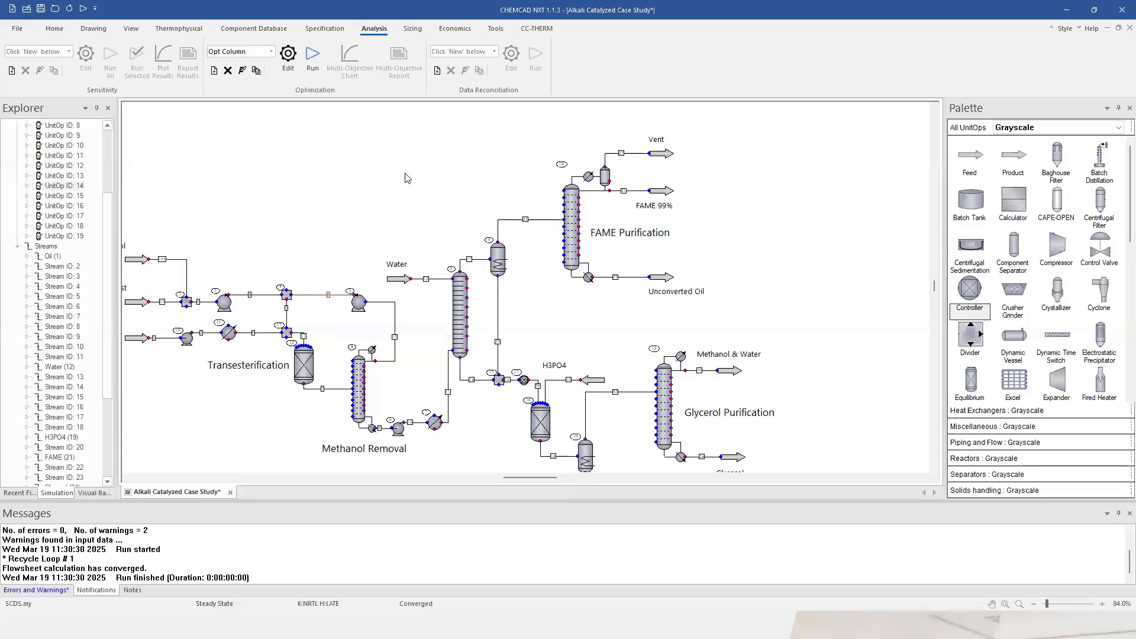
pyautogui.click(214, 71)
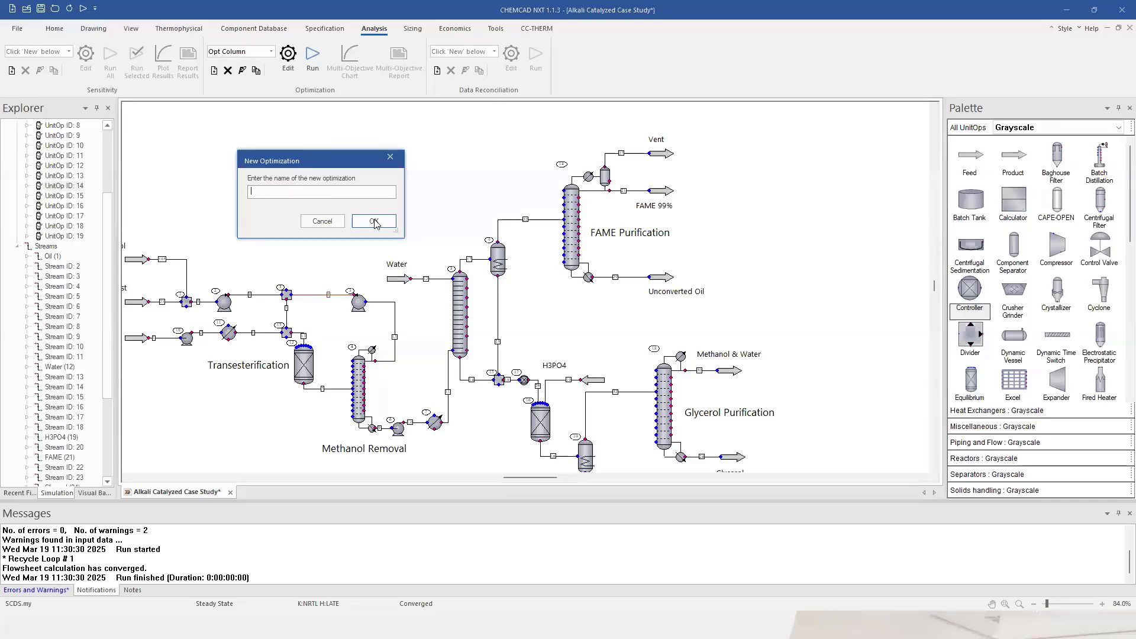
pyautogui.click(323, 222)
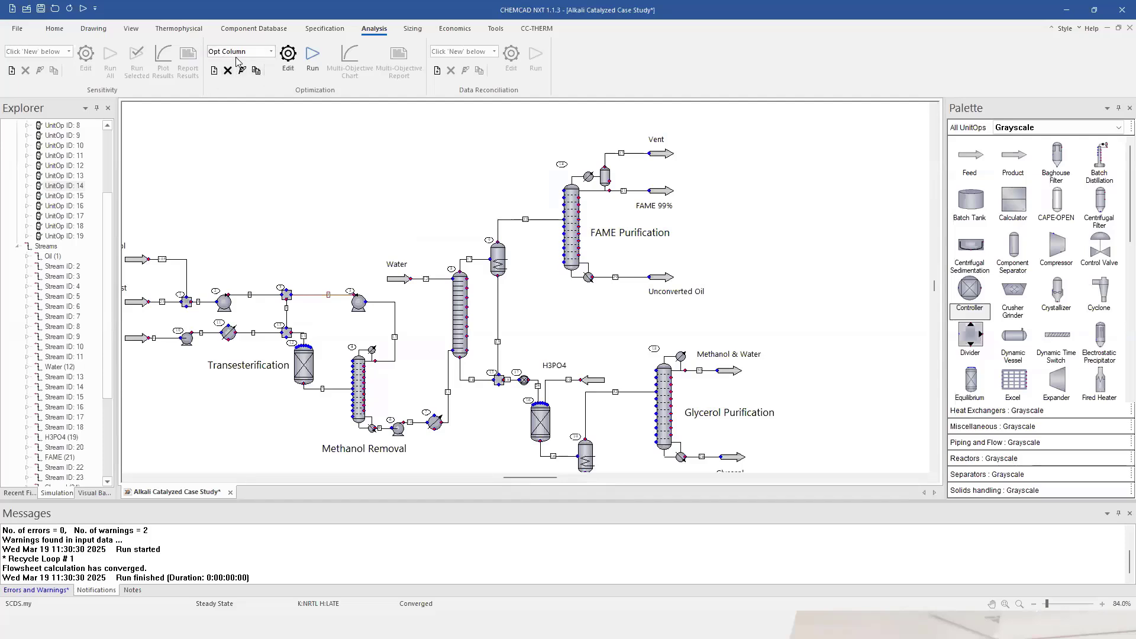
pyautogui.click(289, 69)
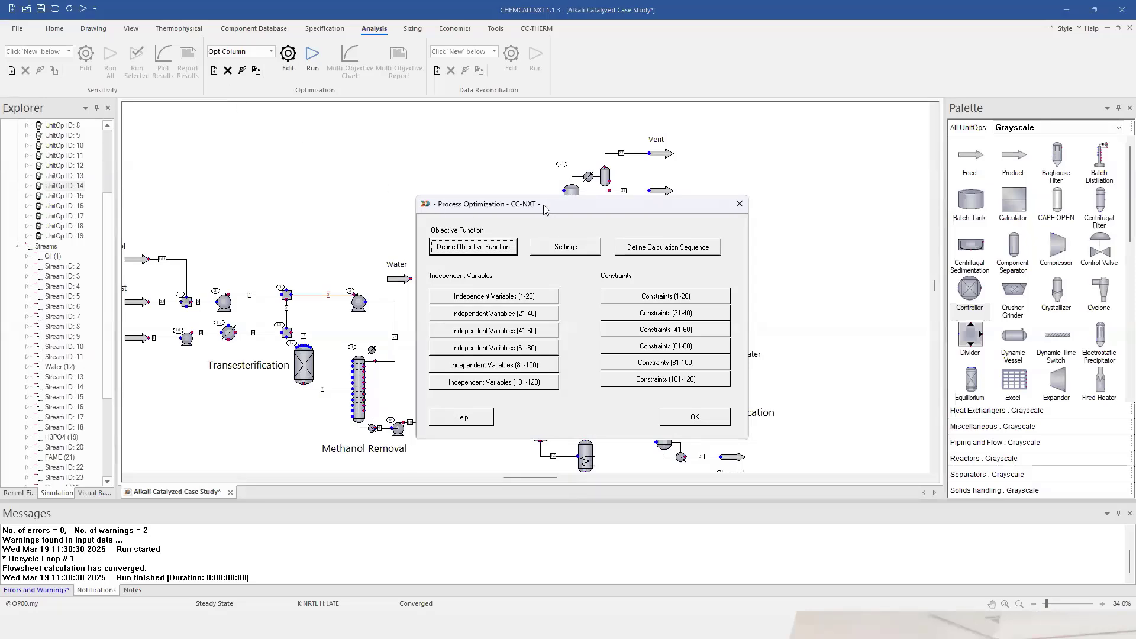
pyautogui.moveTo(544, 208); pyautogui.dragTo(464, 175)
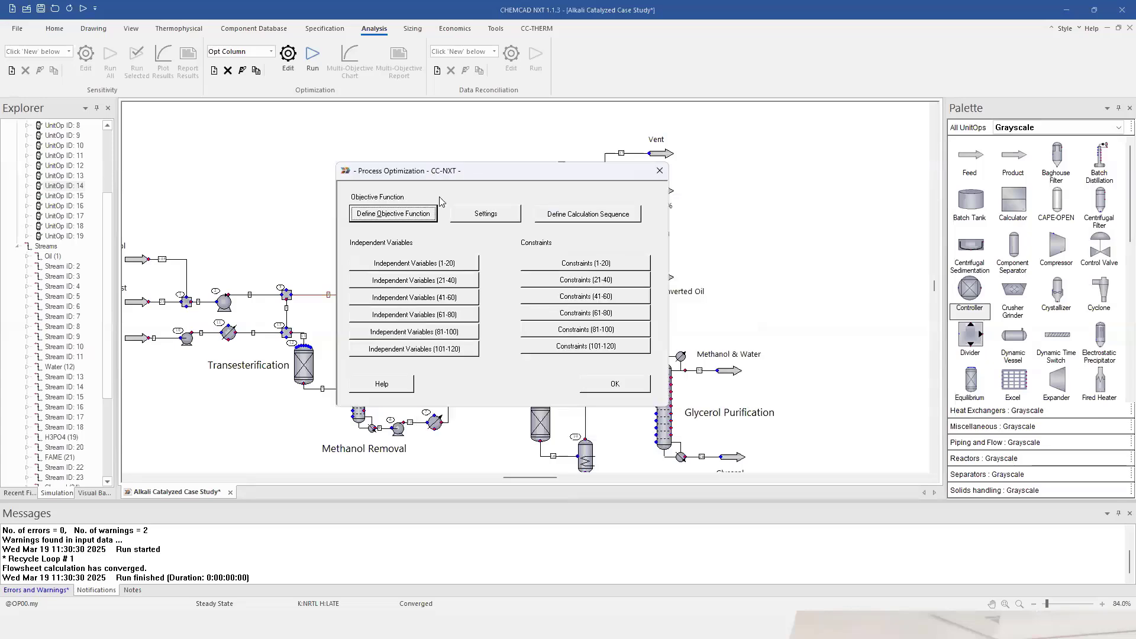
pyautogui.click(406, 216)
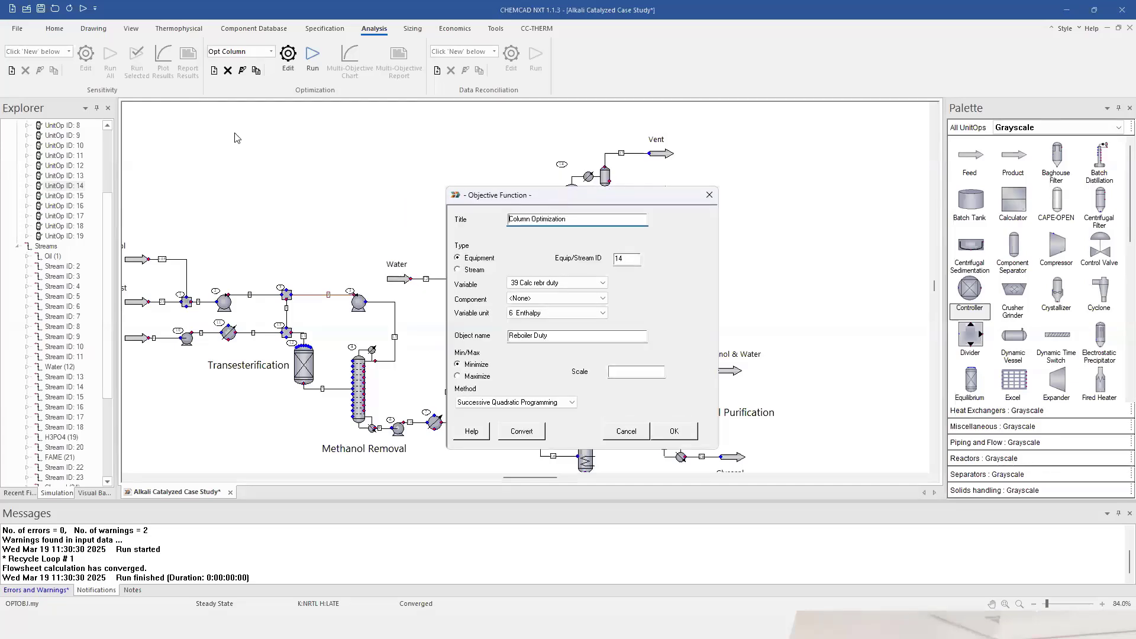
pyautogui.moveTo(557, 195); pyautogui.dragTo(185, 162)
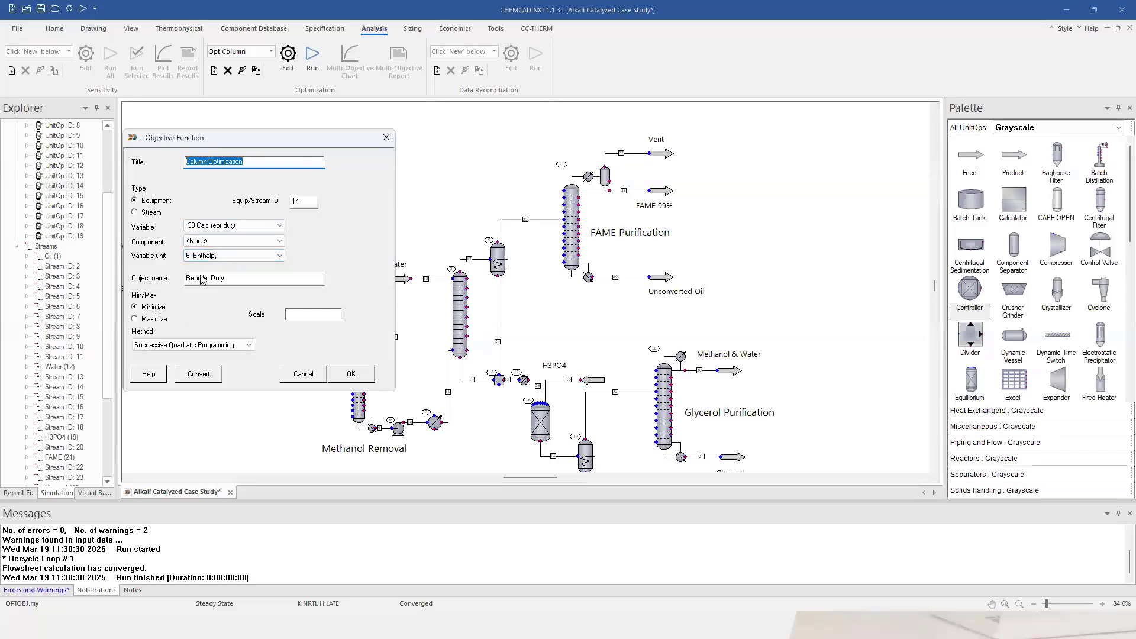
pyautogui.click(242, 275)
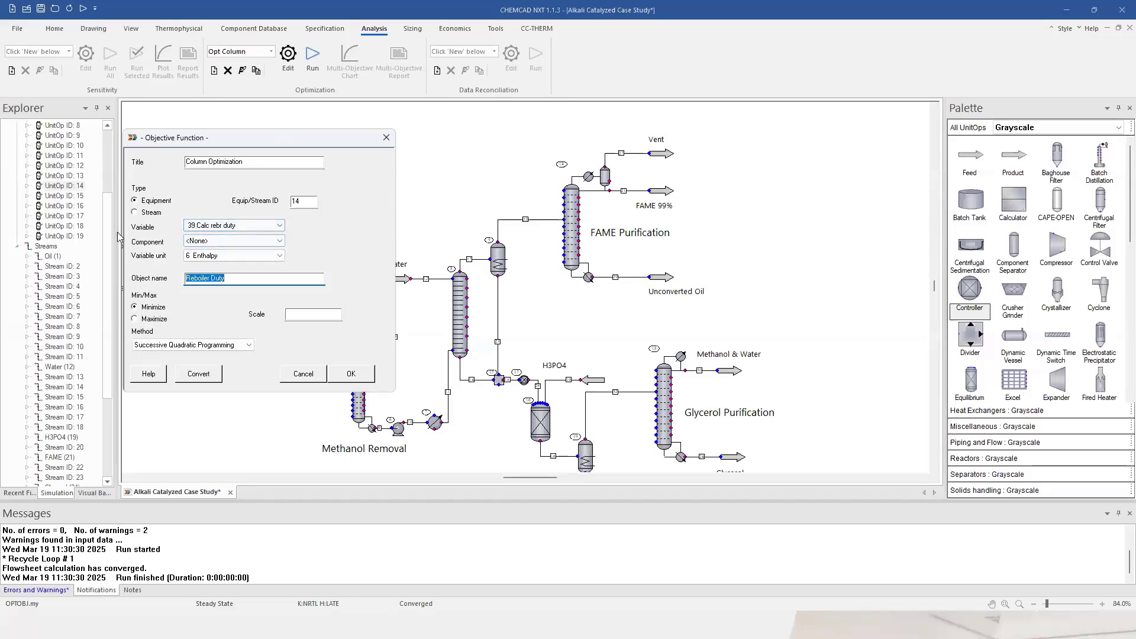
pyautogui.click(351, 374)
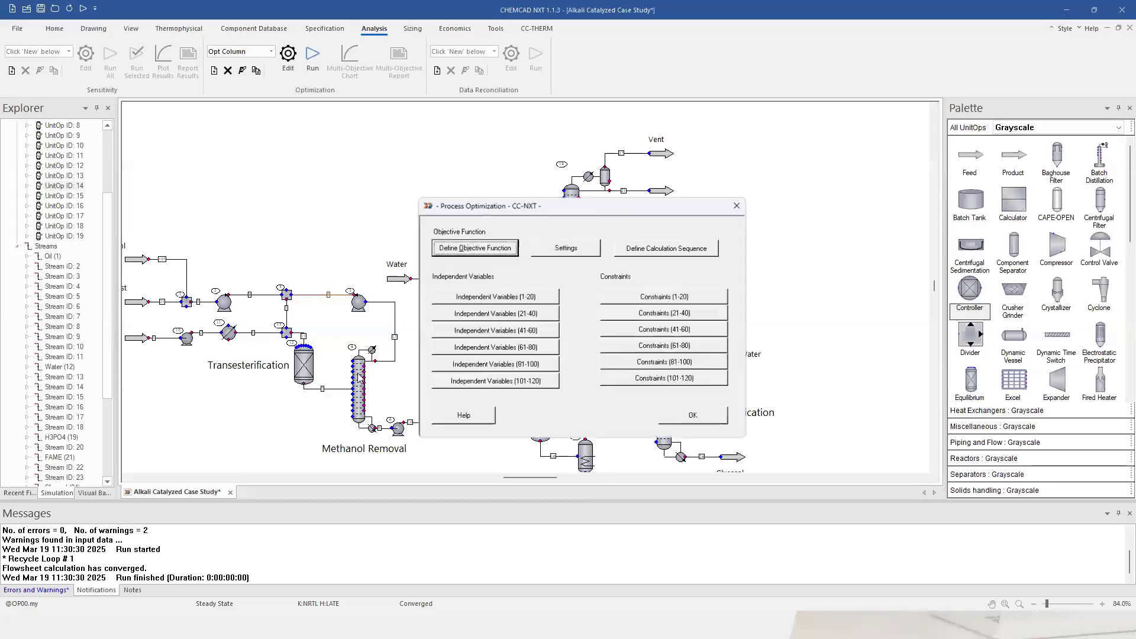
# Make column 14's number of stages a variable: minimum 6, maximum 12, start 10.
pyautogui.click(479, 296)
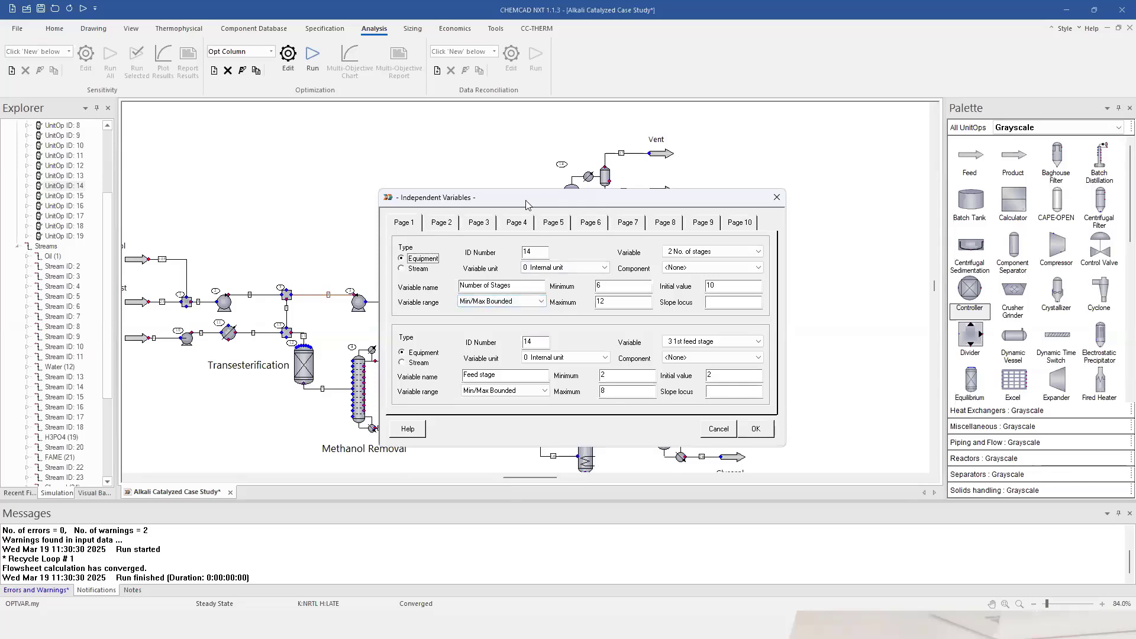
pyautogui.moveTo(527, 205); pyautogui.dragTo(250, 173)
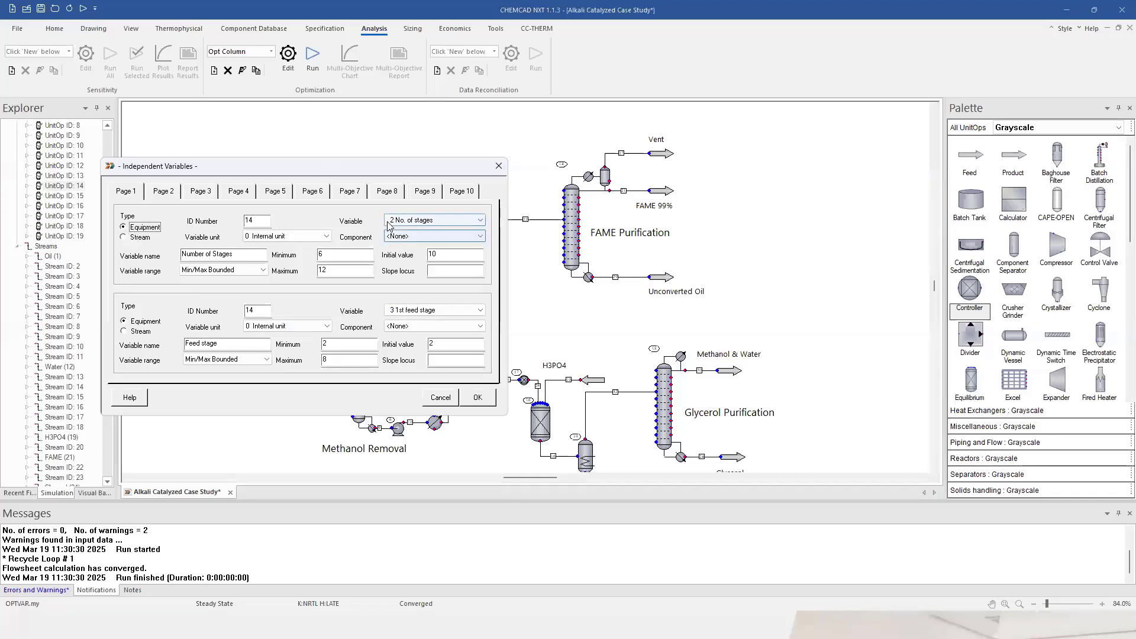
pyautogui.click(466, 222)
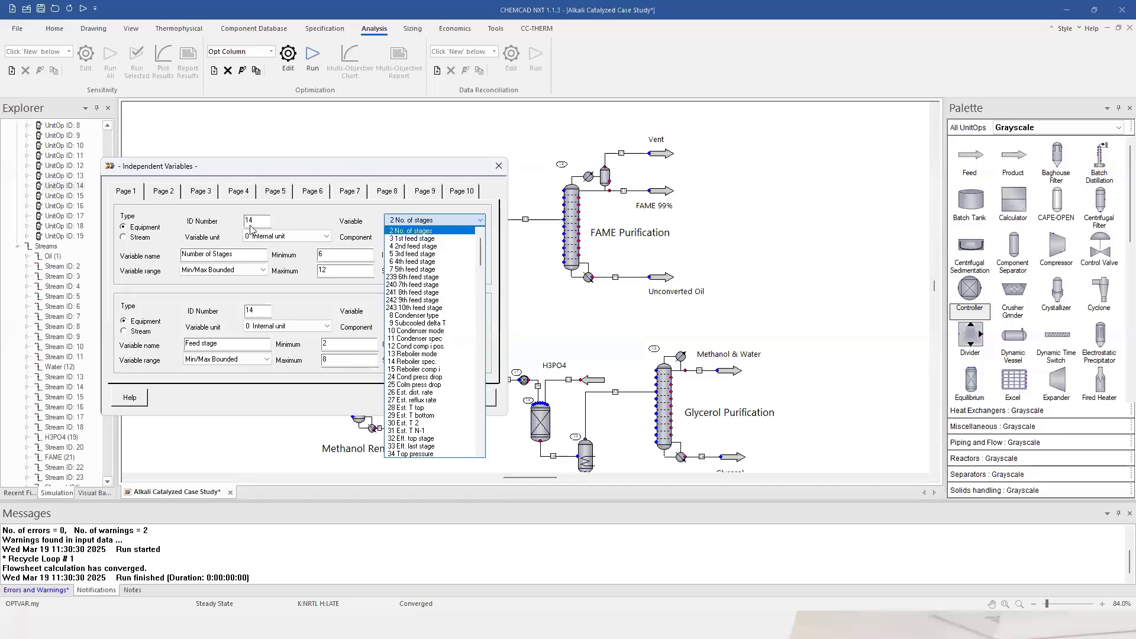
pyautogui.click(445, 232)
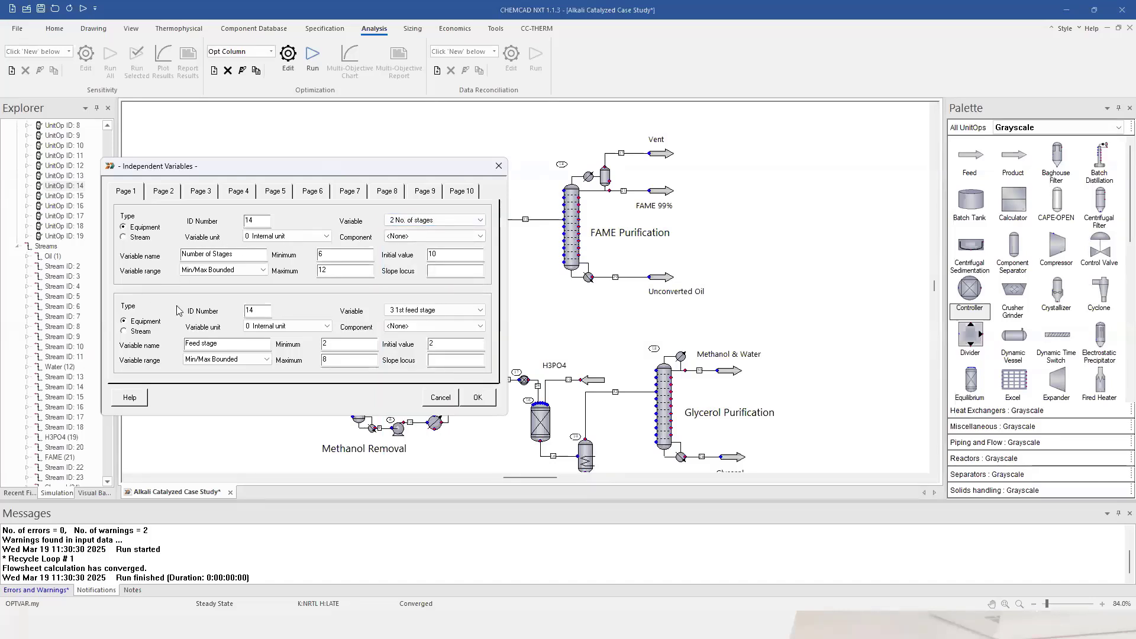
pyautogui.click(338, 253)
pyautogui.click(343, 270)
pyautogui.click(449, 256)
pyautogui.doubleClick(432, 254)
# Give the first feed stage range 2 to 8, starting at 2, and confirm.
pyautogui.click(341, 343)
pyautogui.click(336, 360)
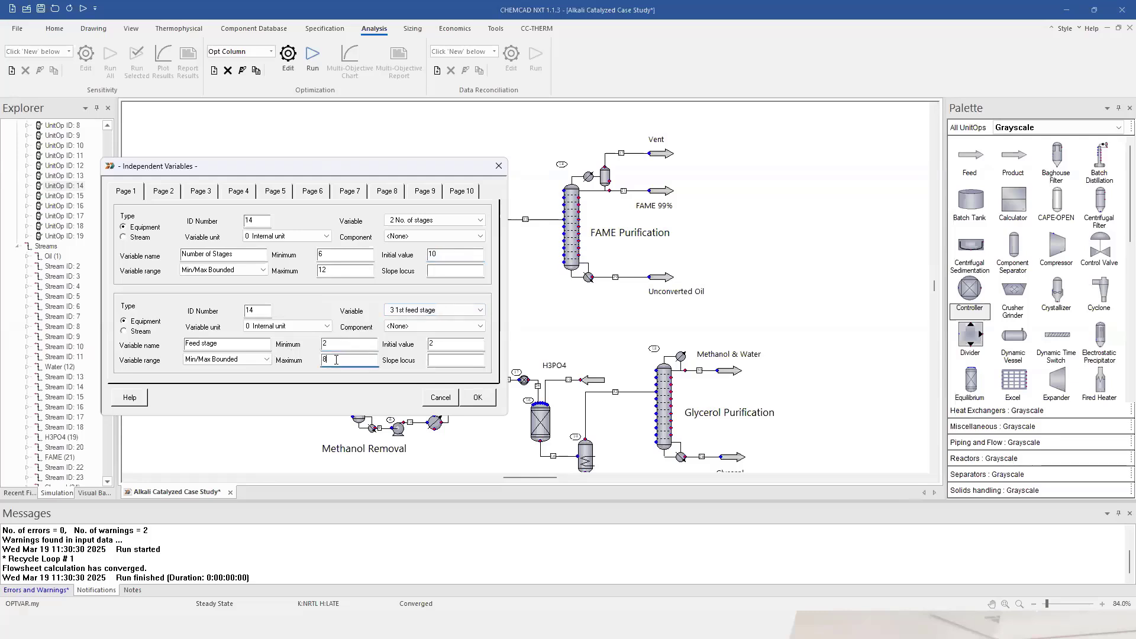
pyautogui.click(466, 346)
pyautogui.click(478, 398)
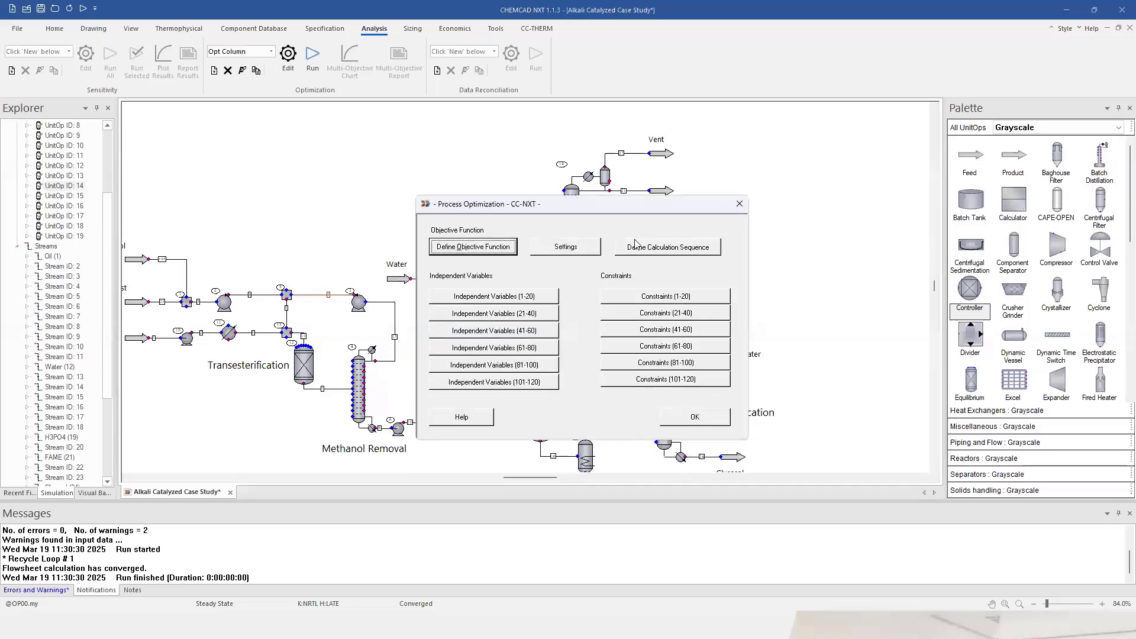
# Run the Opt Column optimization and accept the optimized process data (objective 927.581).
pyautogui.click(689, 419)
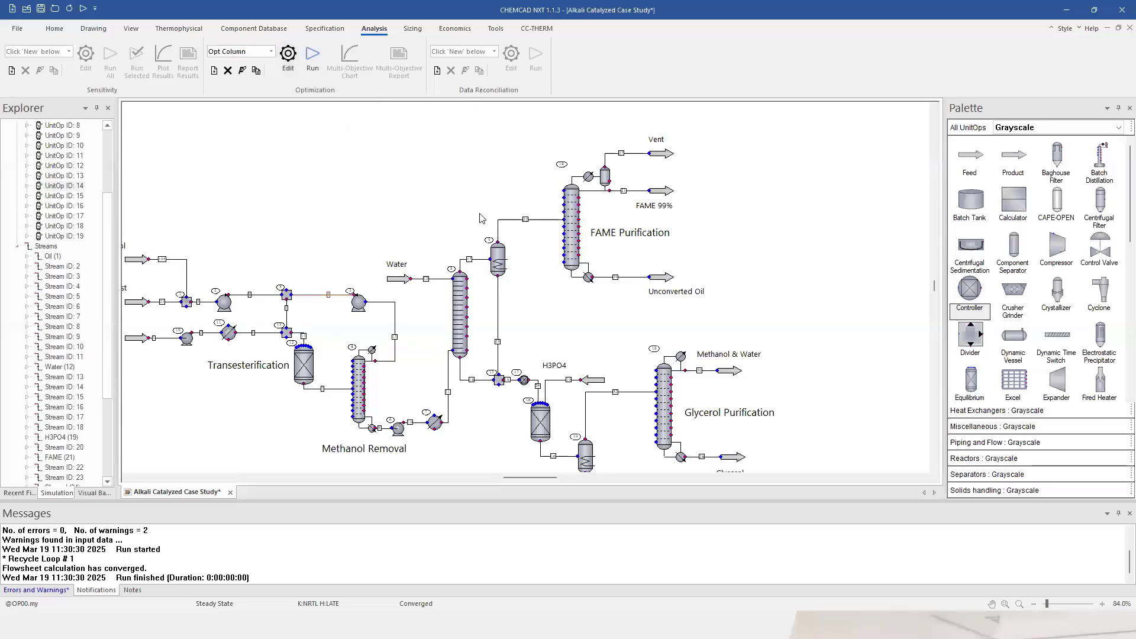
pyautogui.click(311, 57)
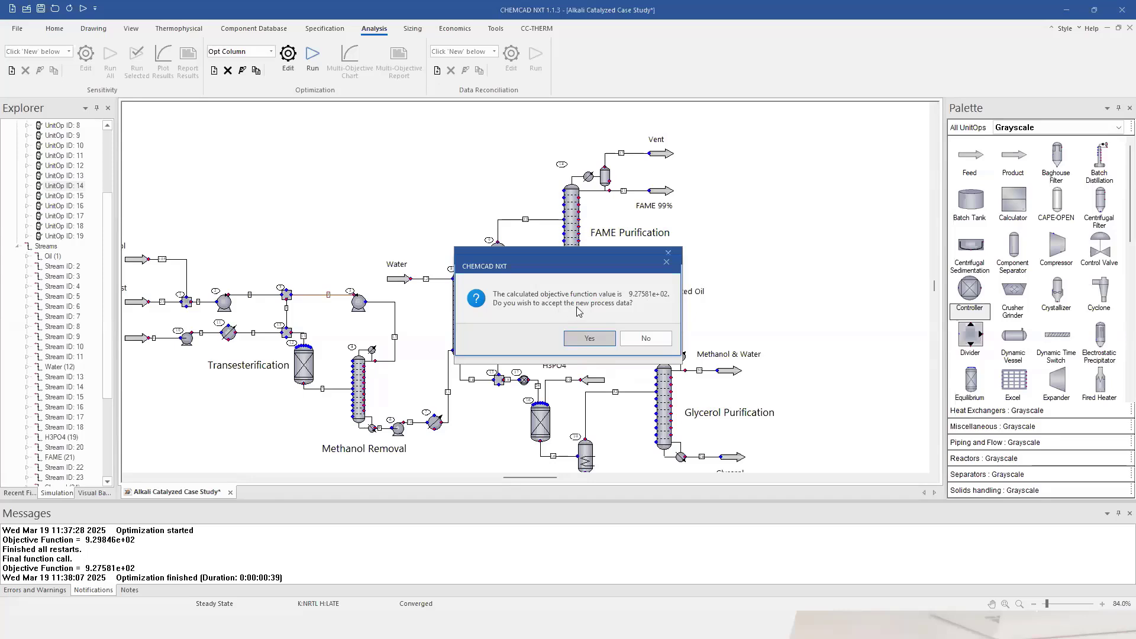
pyautogui.click(598, 341)
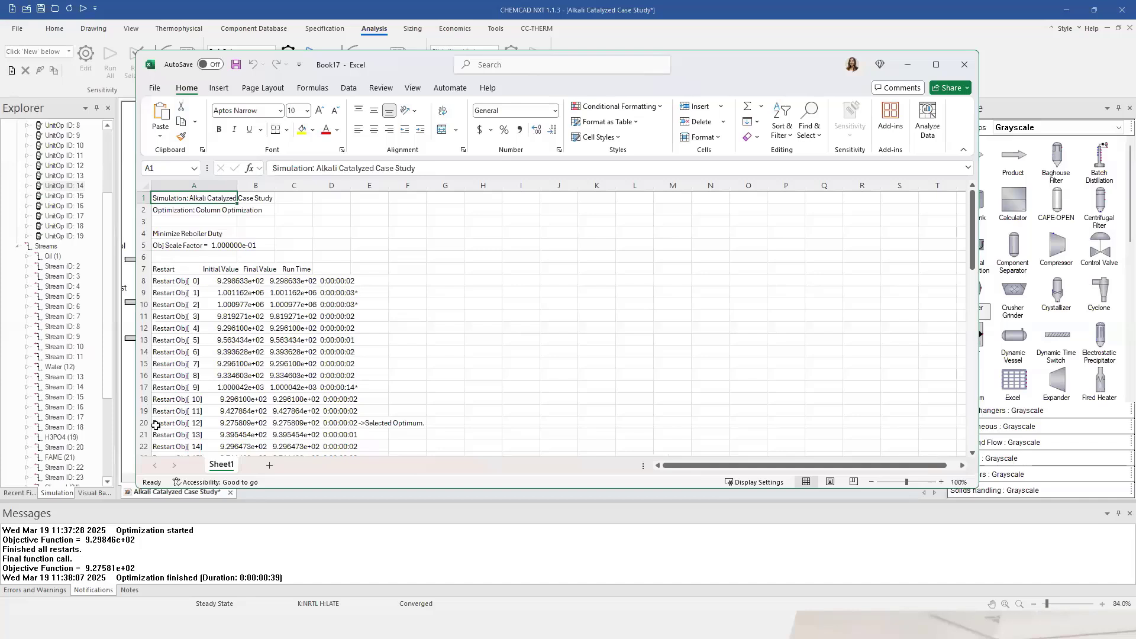
# Compare initial and final values (about 11.4 stages, feed stage 2.07), then save and close Book17.
pyautogui.moveTo(156, 426); pyautogui.dragTo(423, 423)
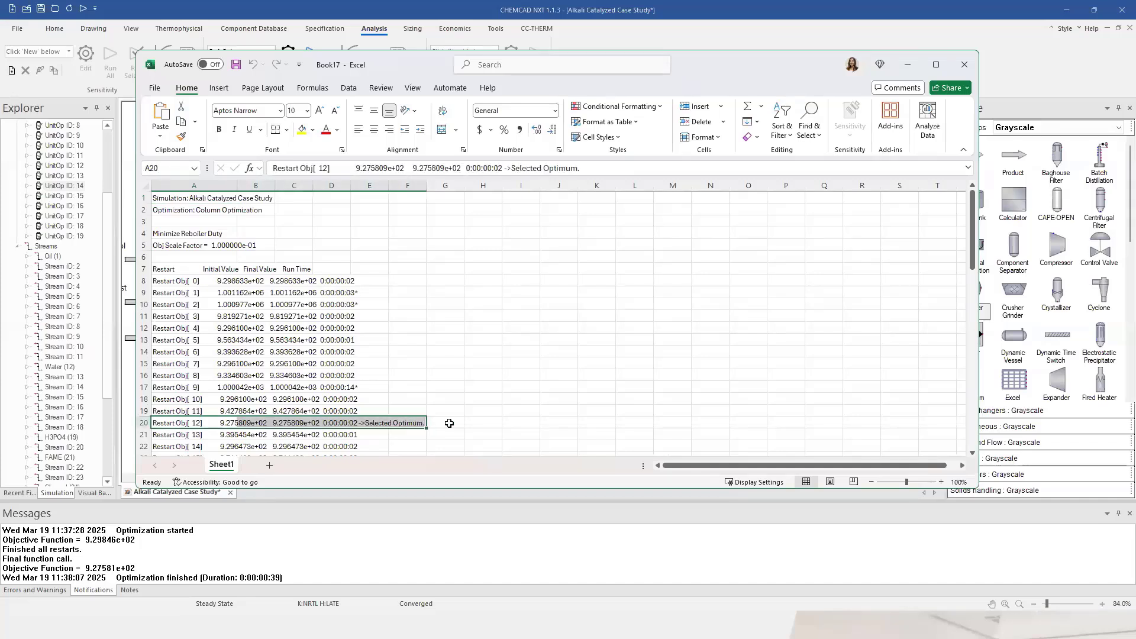
pyautogui.scroll(-11, 447, 424)
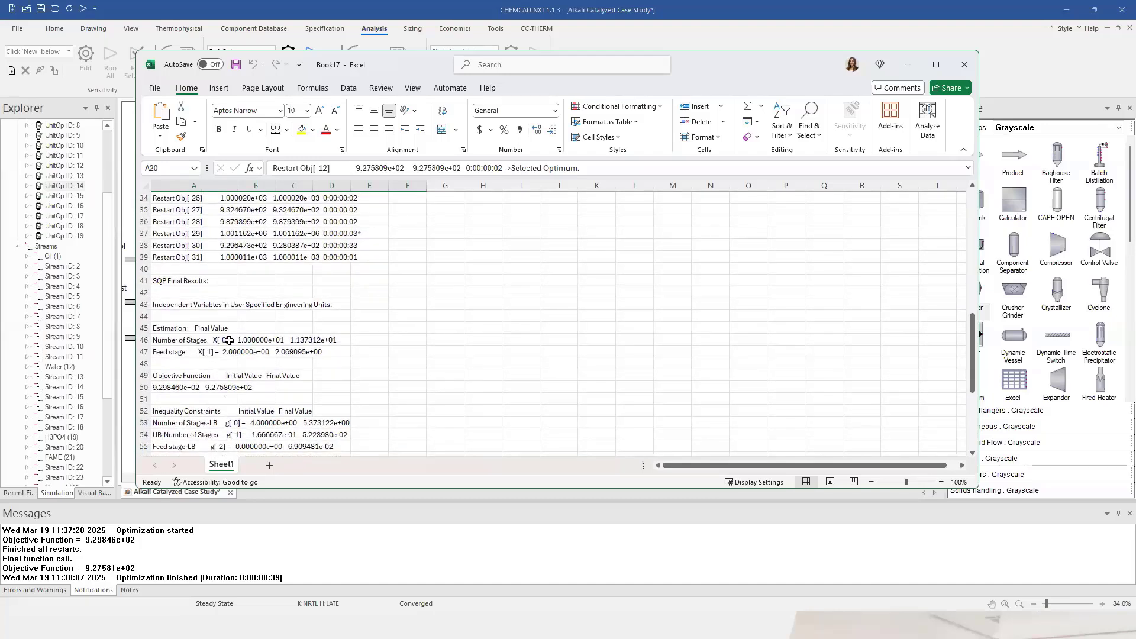
pyautogui.click(299, 338)
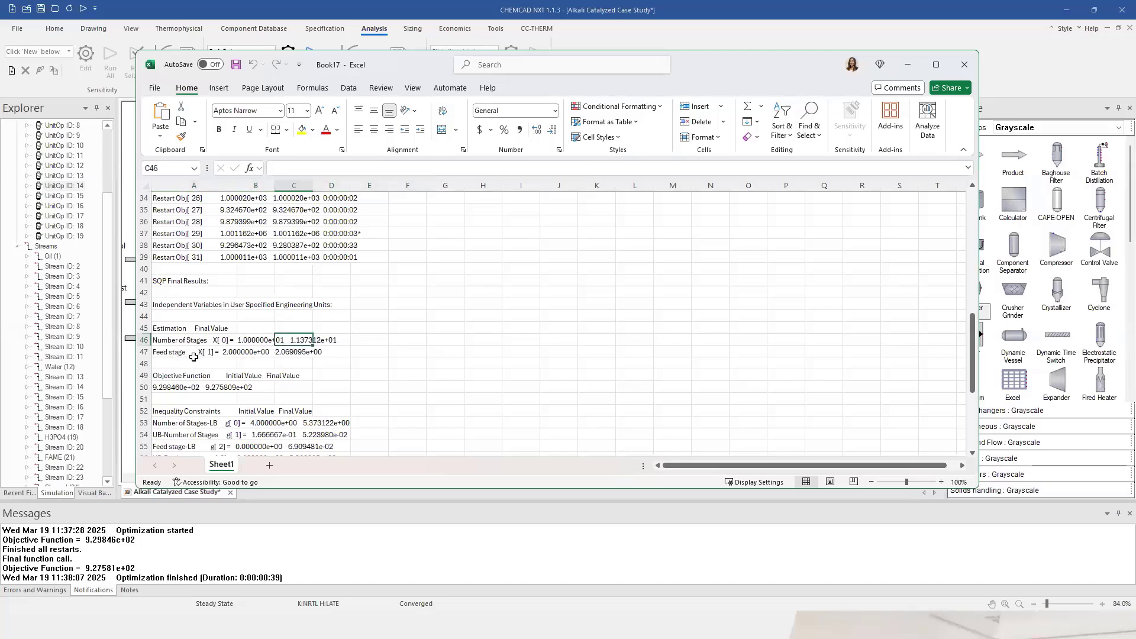
pyautogui.click(289, 353)
pyautogui.click(241, 351)
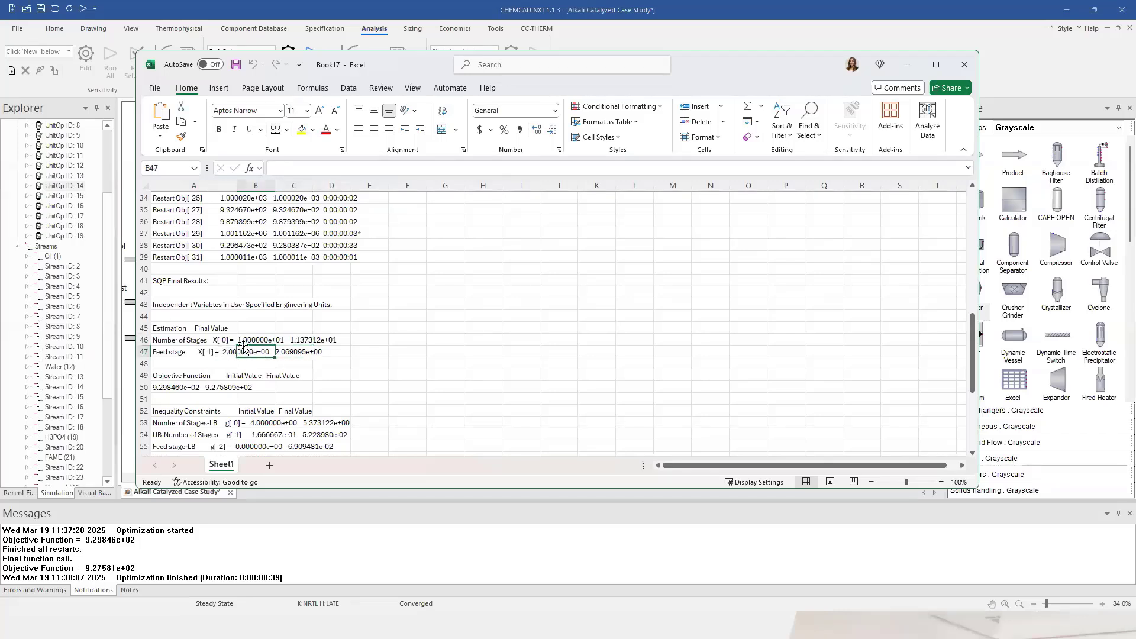
pyautogui.click(242, 339)
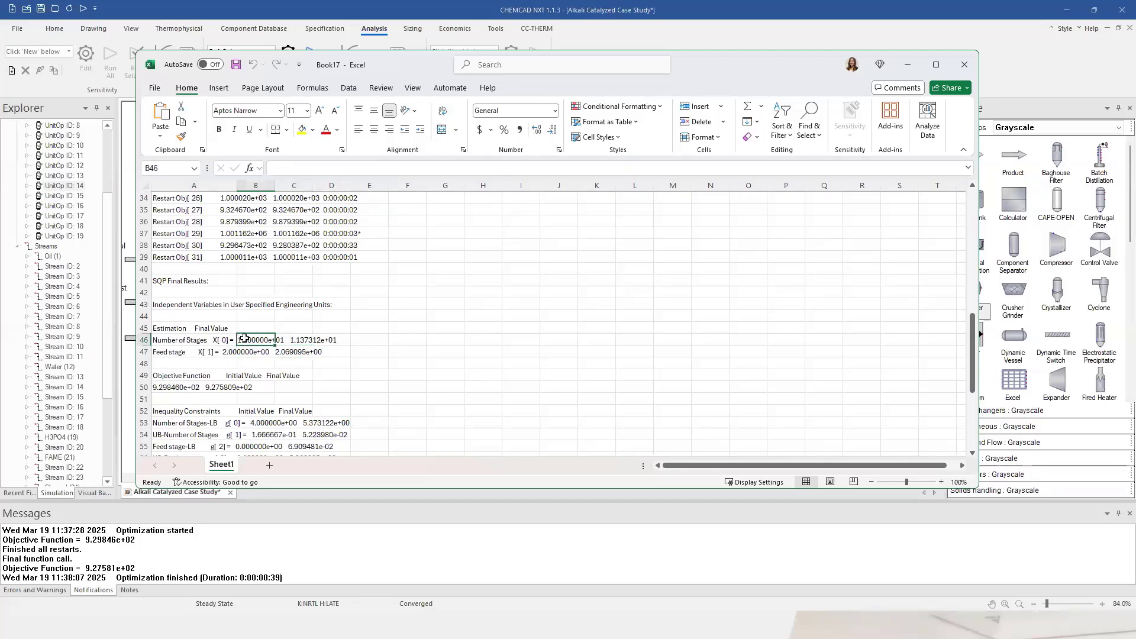
pyautogui.click(303, 342)
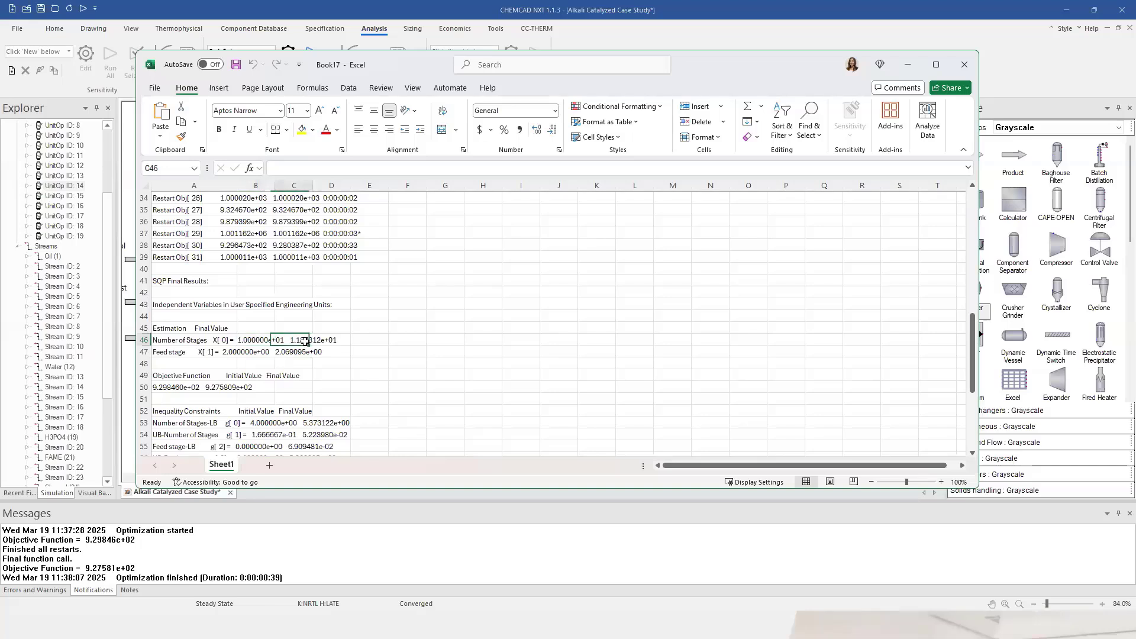
pyautogui.click(235, 353)
pyautogui.click(300, 353)
pyautogui.click(966, 66)
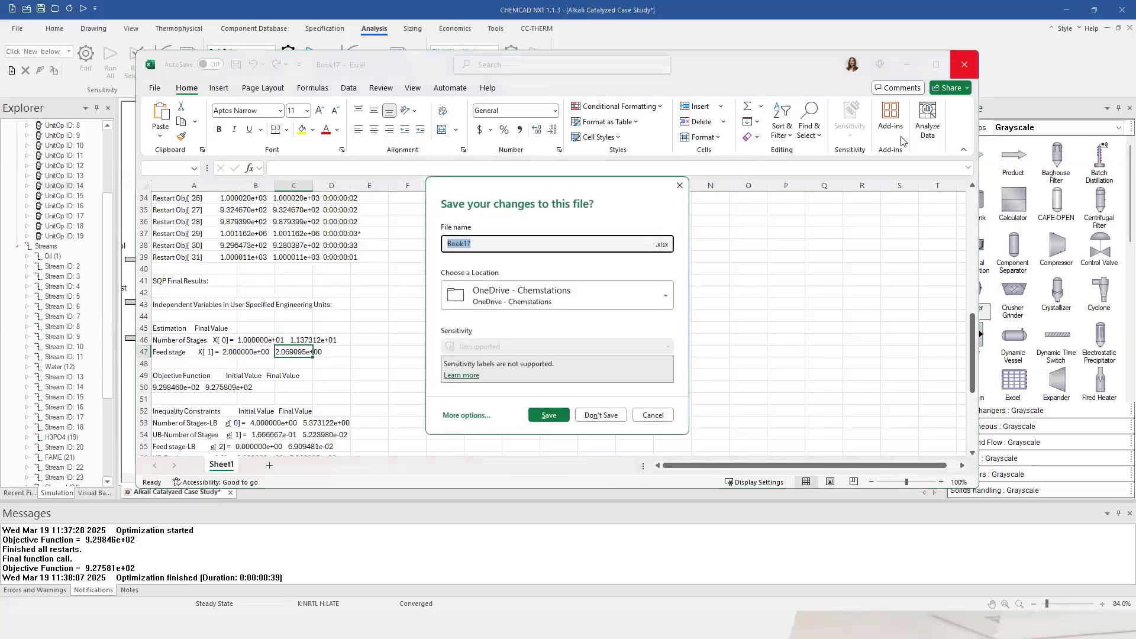
pyautogui.click(549, 415)
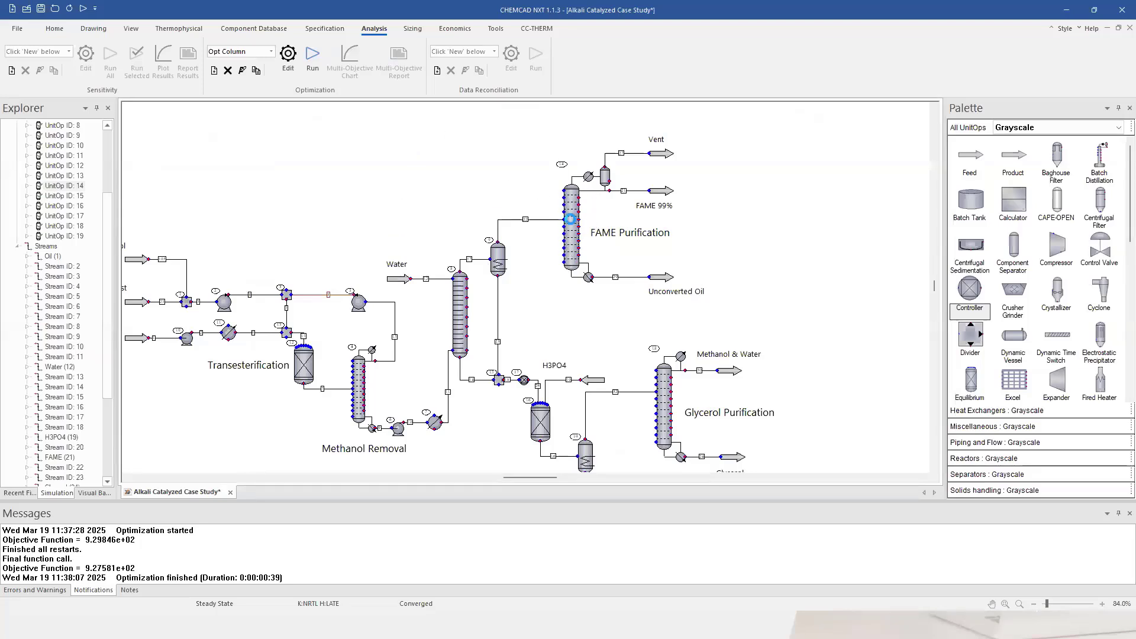
pyautogui.doubleClick(571, 231)
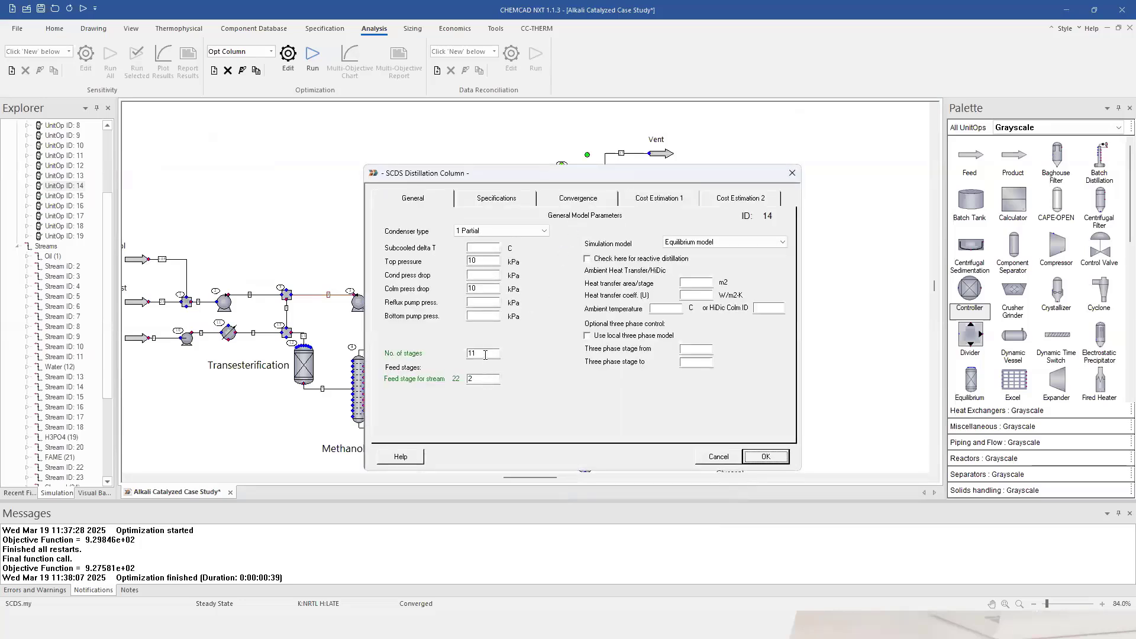
pyautogui.doubleClick(485, 354)
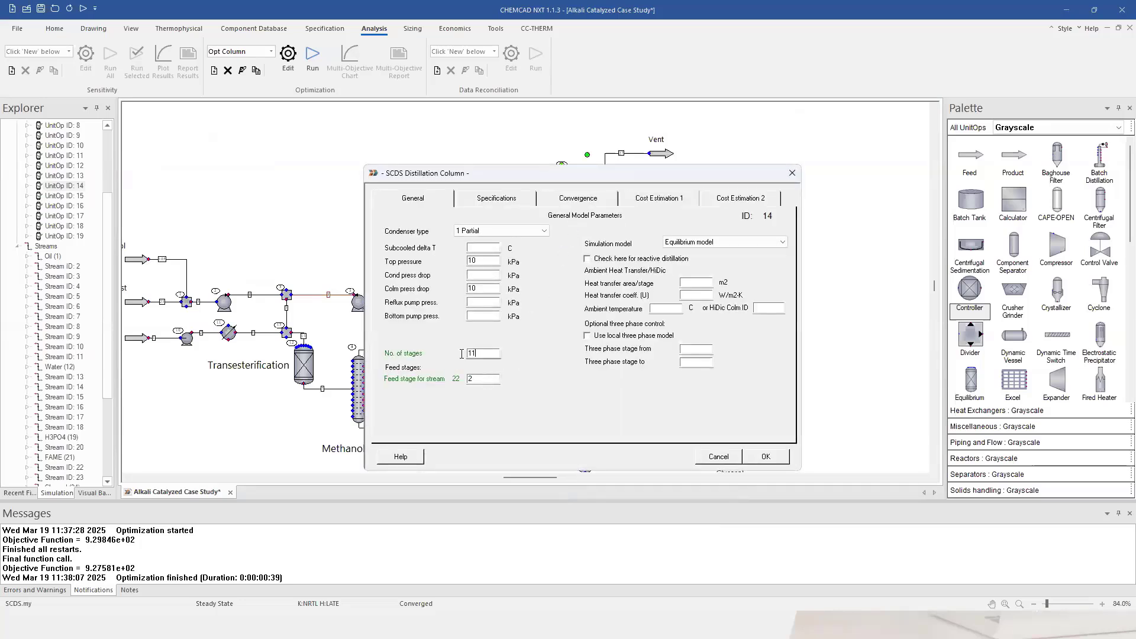
pyautogui.doubleClick(483, 379)
pyautogui.click(562, 206)
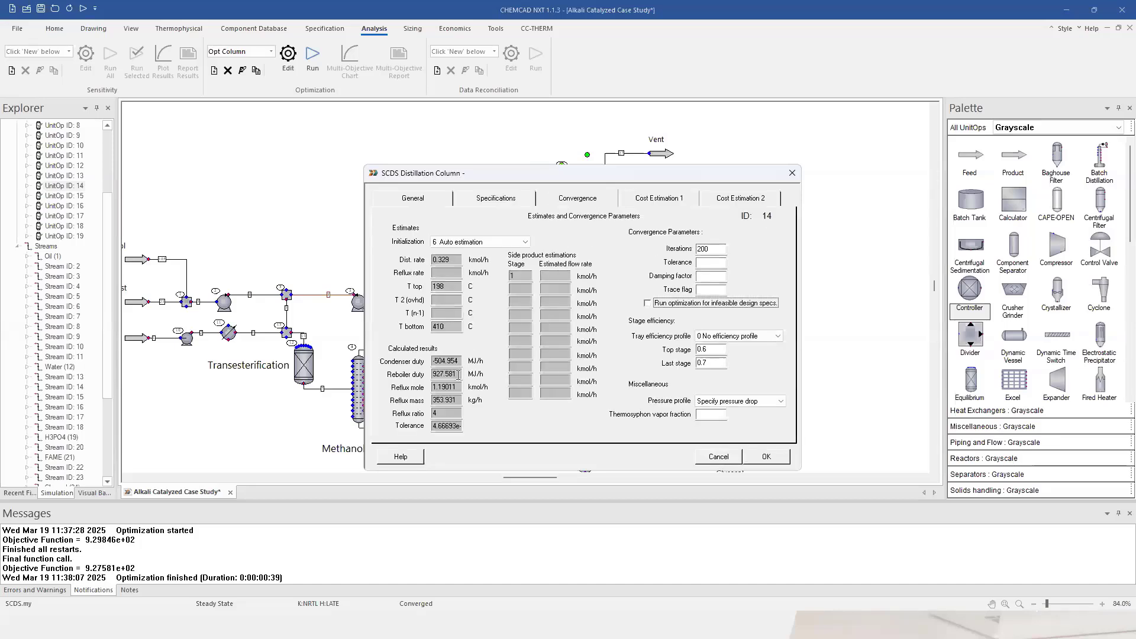
pyautogui.doubleClick(447, 374)
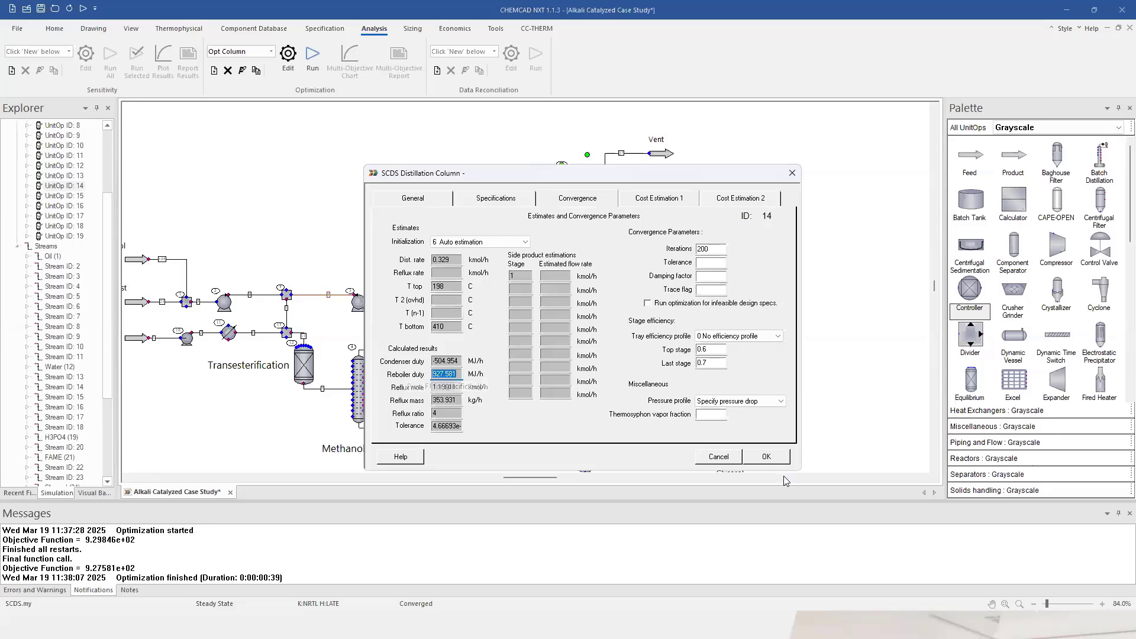
pyautogui.click(770, 457)
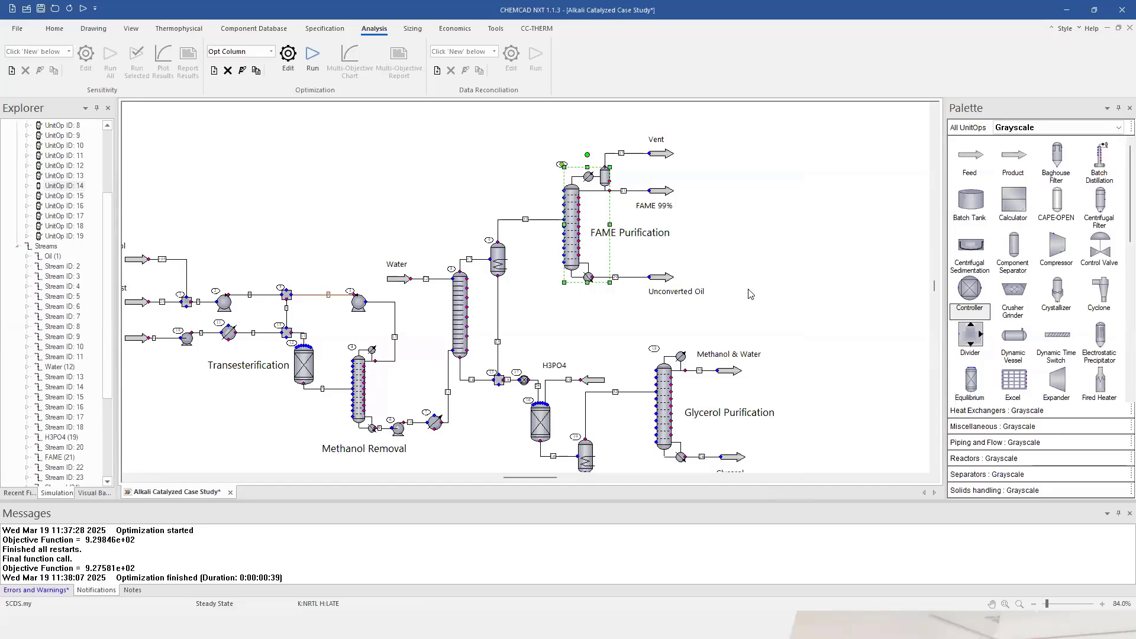
pyautogui.doubleClick(634, 192)
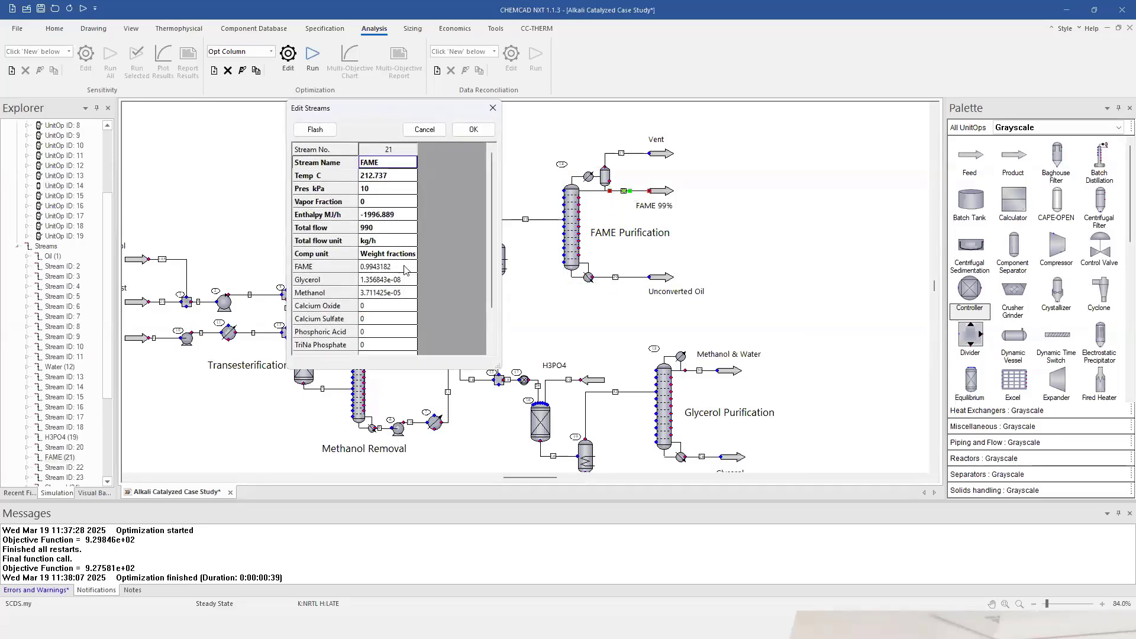
pyautogui.click(401, 268)
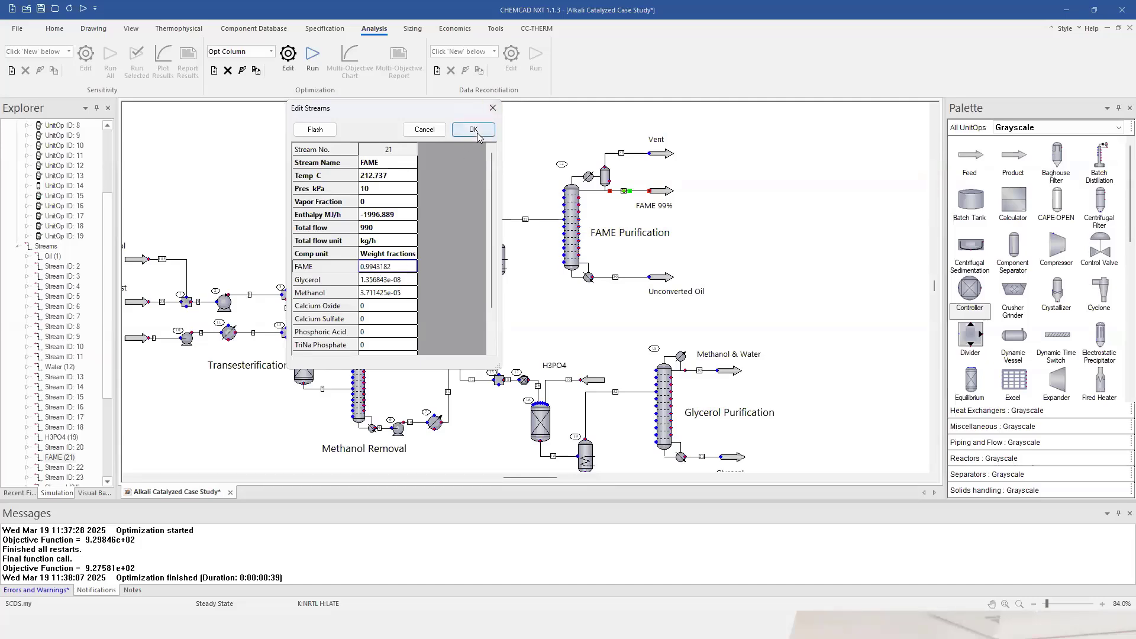
pyautogui.press('Return')
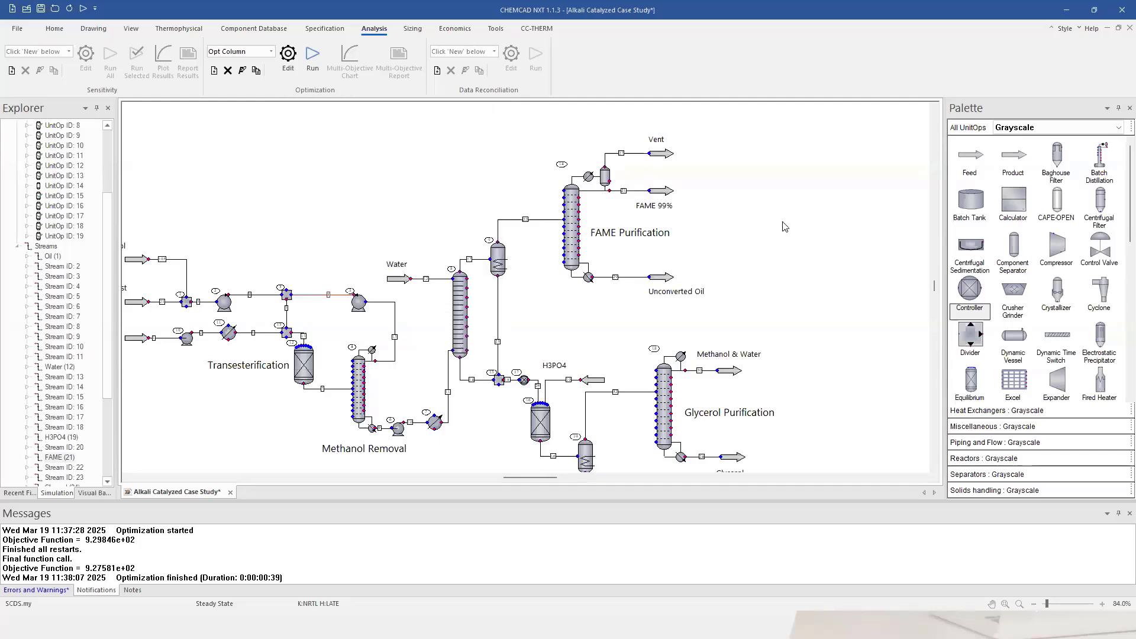